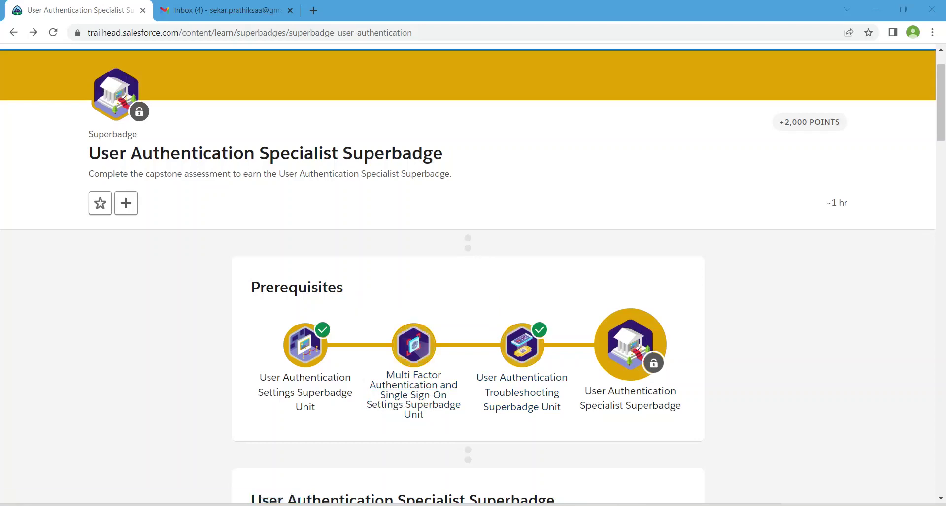
Open the Multi-Factor Authentication and Single Sign-On unit and its special Developer Edition org signup link
scroll(468, 271, down, 9)
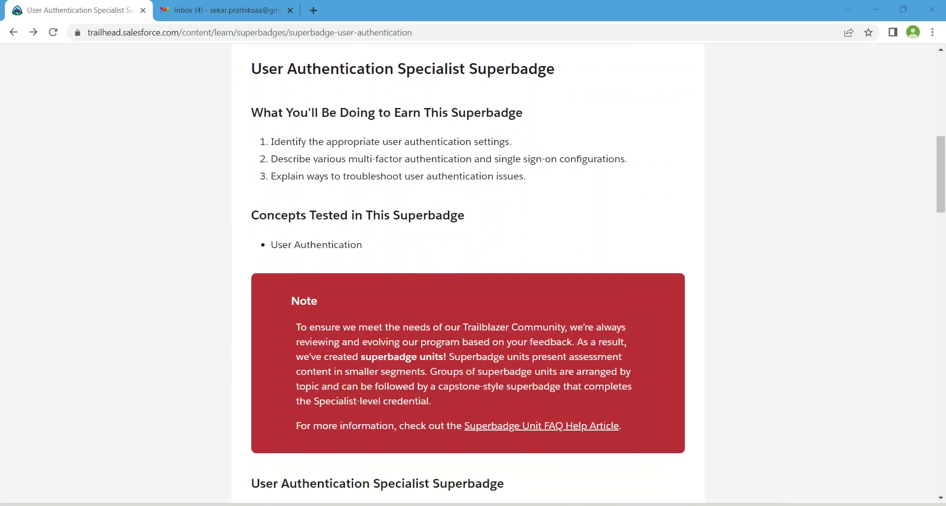
scroll(414, 283, up, 8)
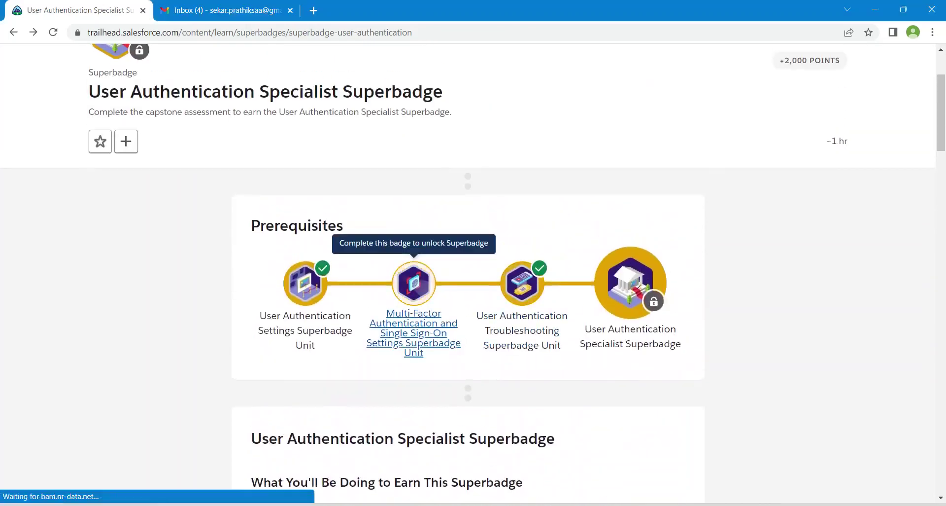
click(413, 284)
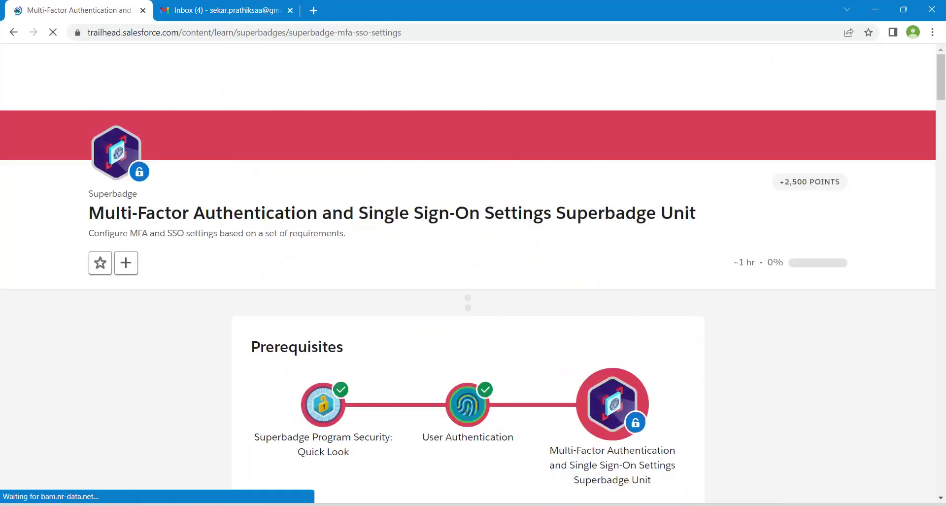
scroll(468, 271, down, 18)
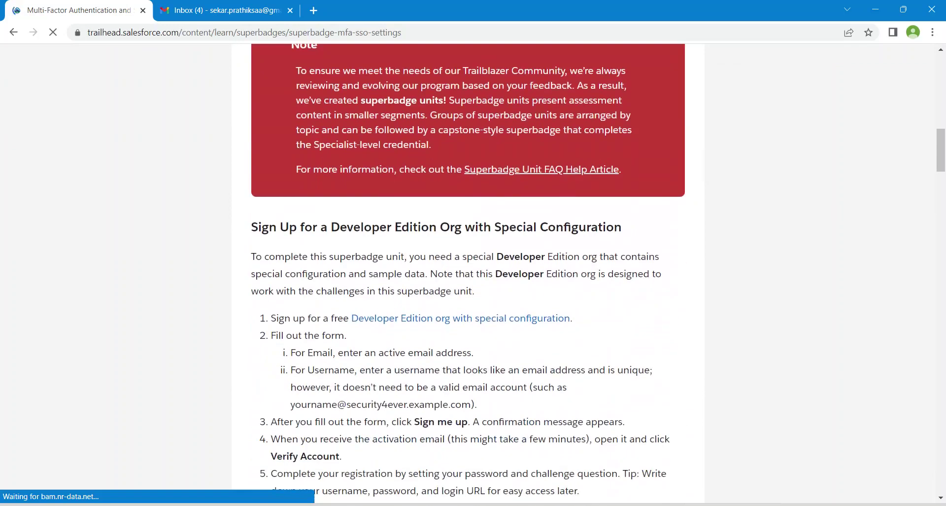
scroll(433, 188, down, 4)
scroll(434, 187, up, 3)
click(434, 187)
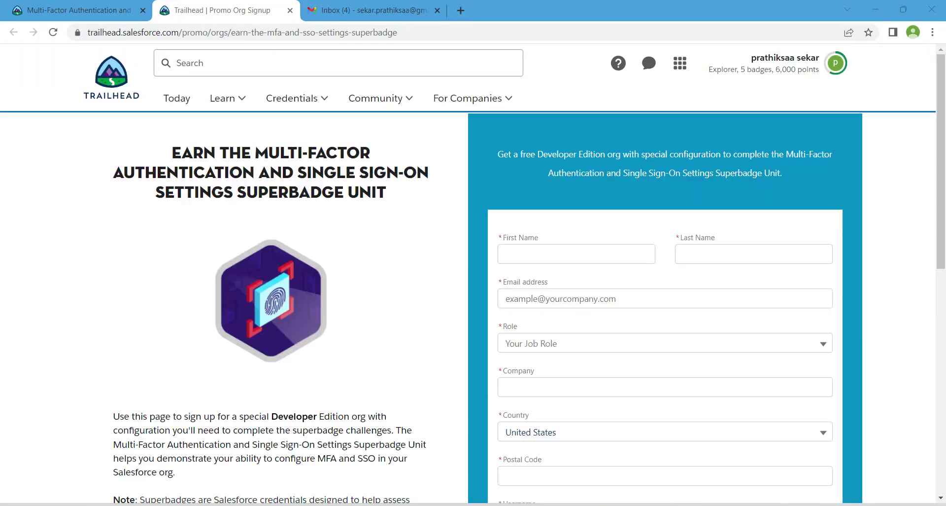
Submit the org signup with your first and last name and accepted terms, then view Gmail
click(576, 253)
text(prath)
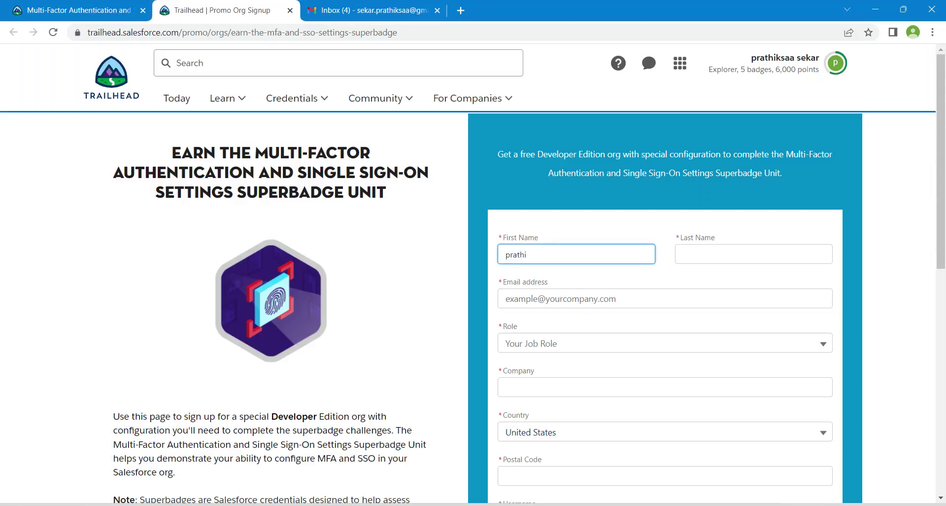
text(i)
click(753, 254)
text(sekar)
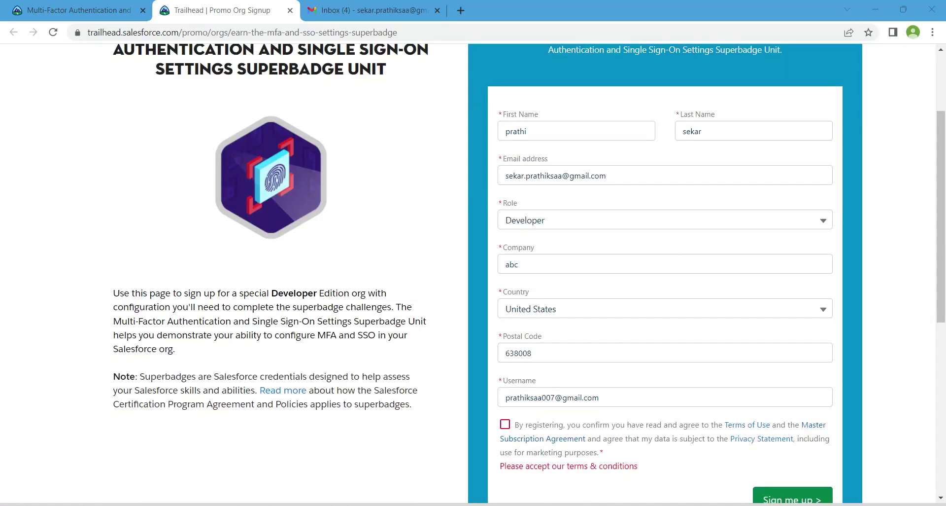
click(505, 424)
key(Return)
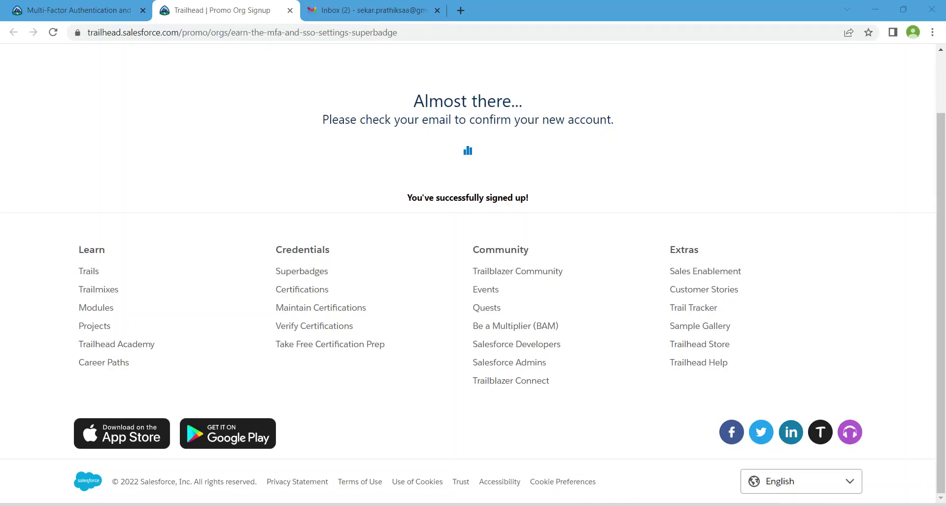
click(375, 10)
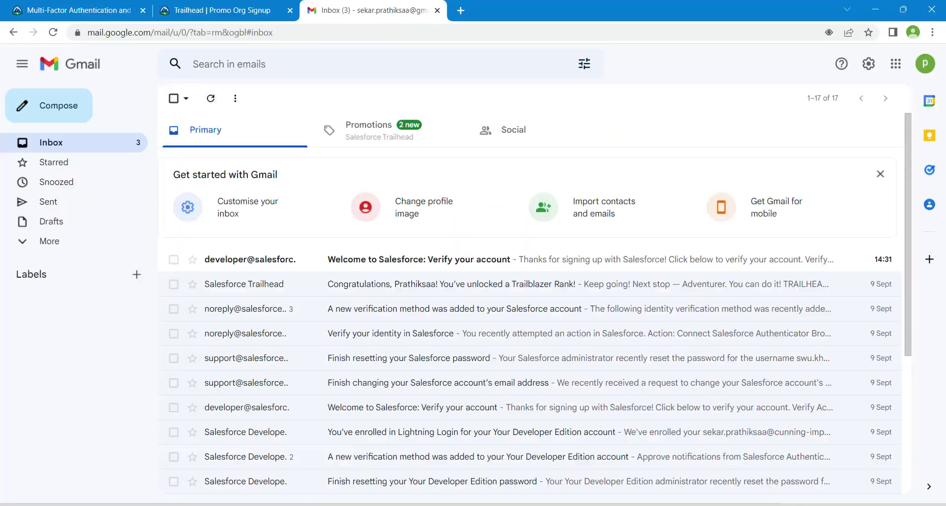
Open the 'Welcome to Salesforce: Verify your account' email, copy the username, and follow the verify link
click(542, 259)
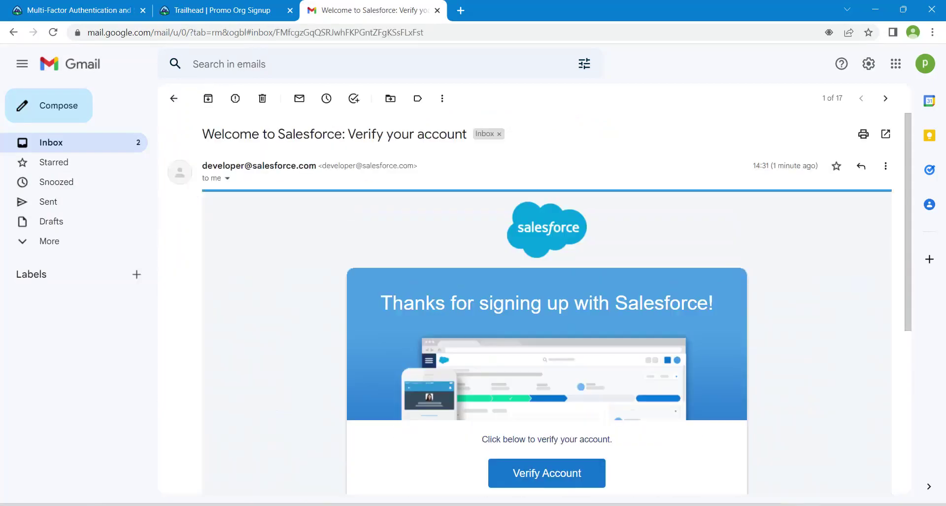
scroll(547, 296, down, 3)
scroll(547, 296, down, 1)
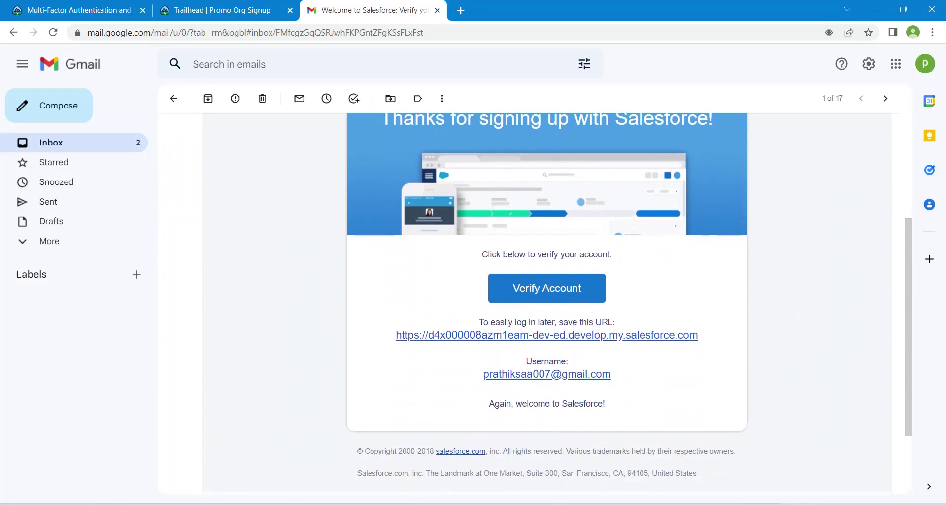
drag(612, 374, 482, 374)
key(ctrl+c)
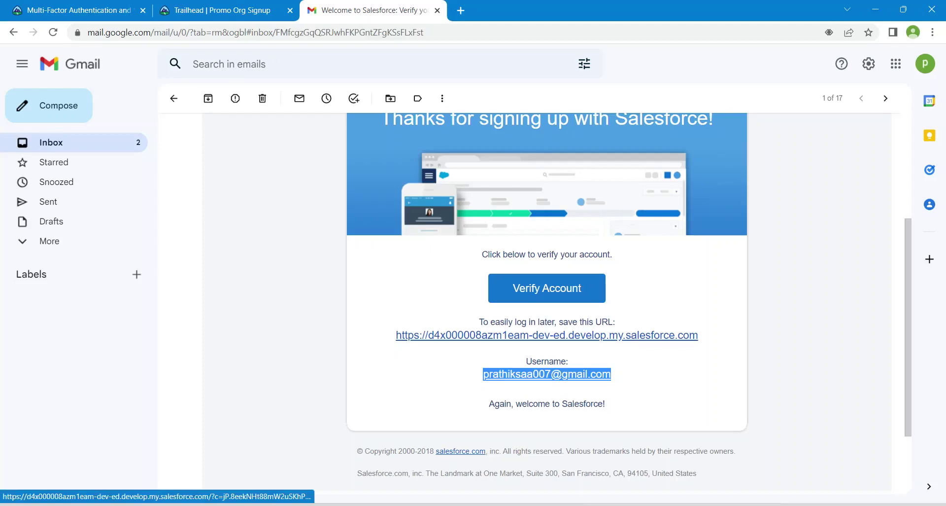
click(546, 288)
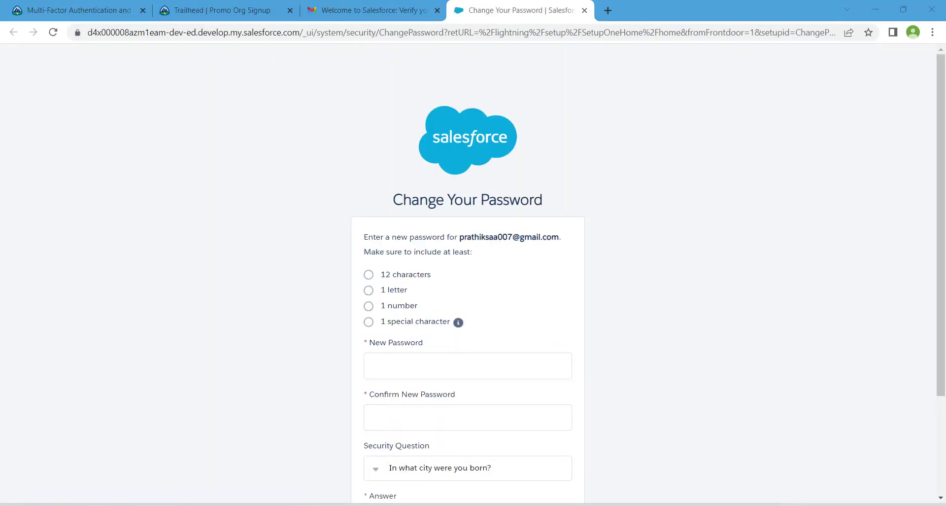
Enter and confirm a new password for the org
click(467, 366)
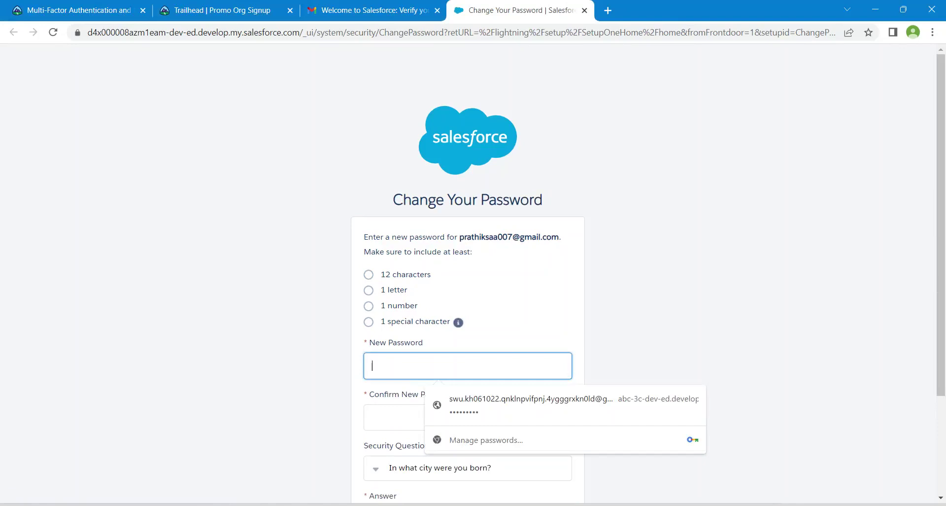
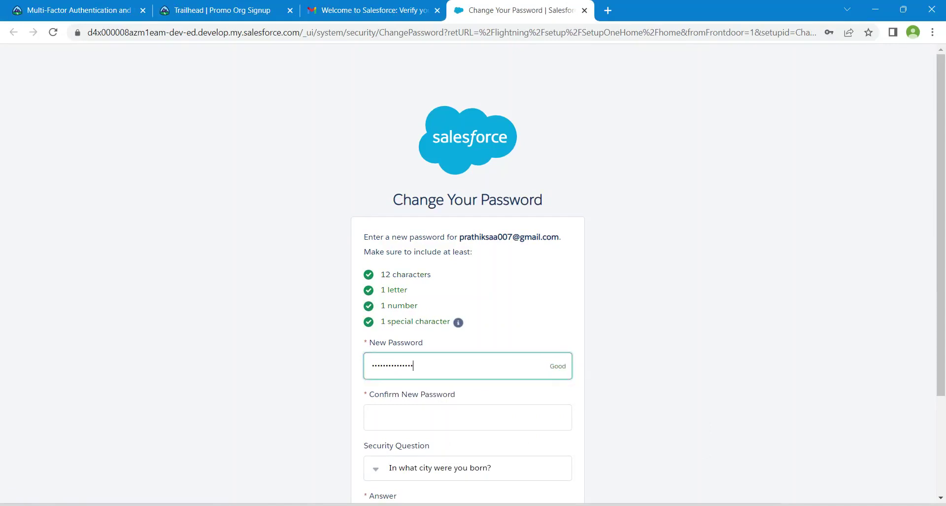
click(372, 417)
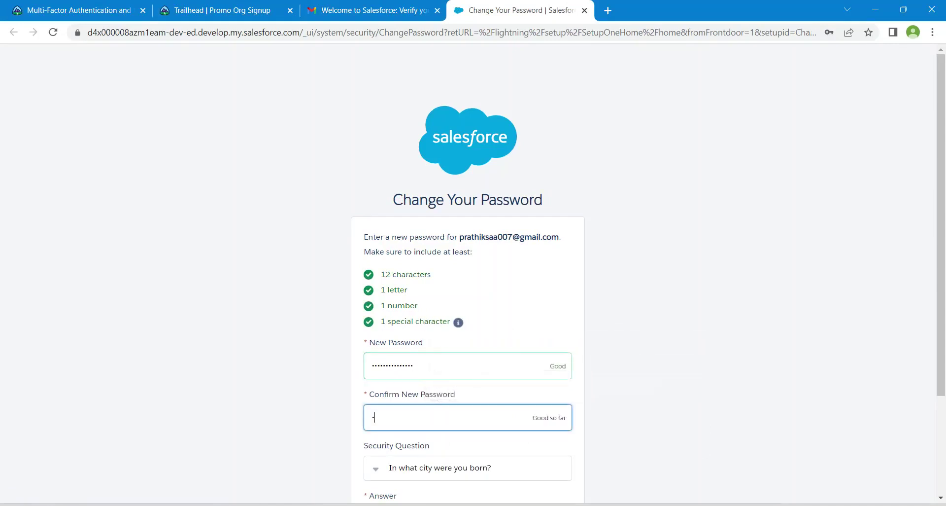
Choose 'What is your pet's name?' as the security question, enter an answer, and submit
scroll(468, 271, down, 1)
key(Tab)
key(alt+Down)
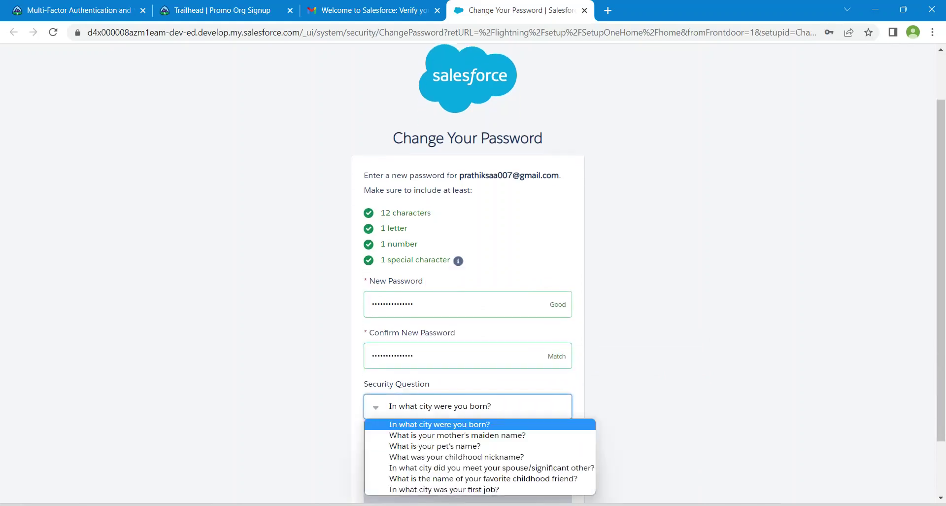
key(Down)
key(Down)
key(Return)
key(Tab)
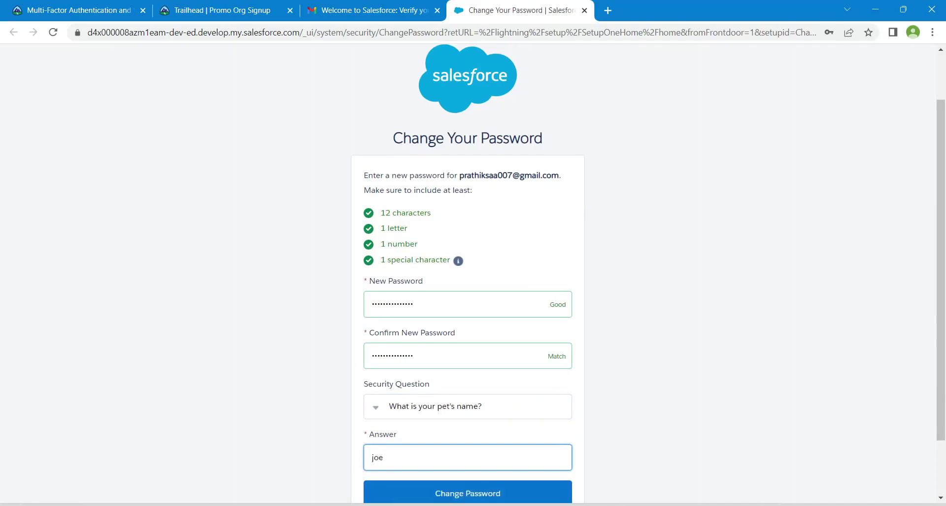
key(Return)
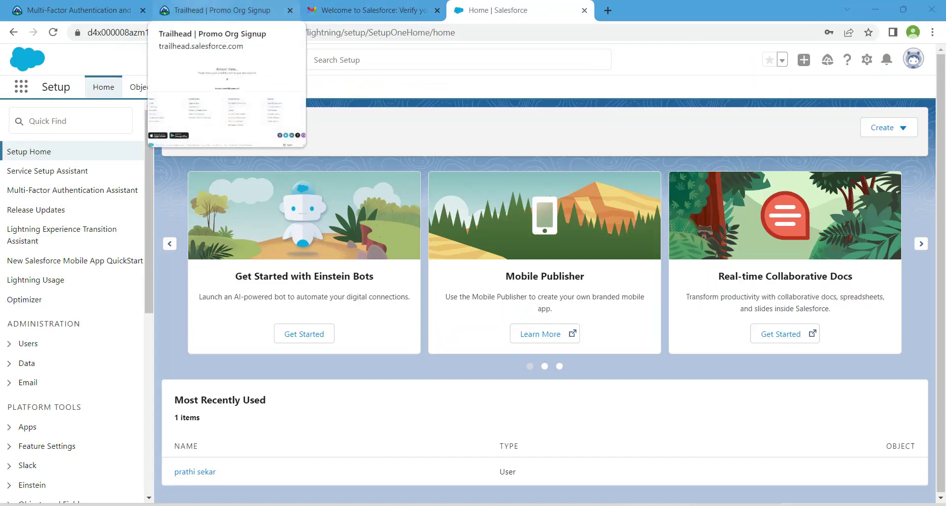
Back on the superbadge page, choose Connect Org from the hands-on org picker
click(217, 10)
click(88, 10)
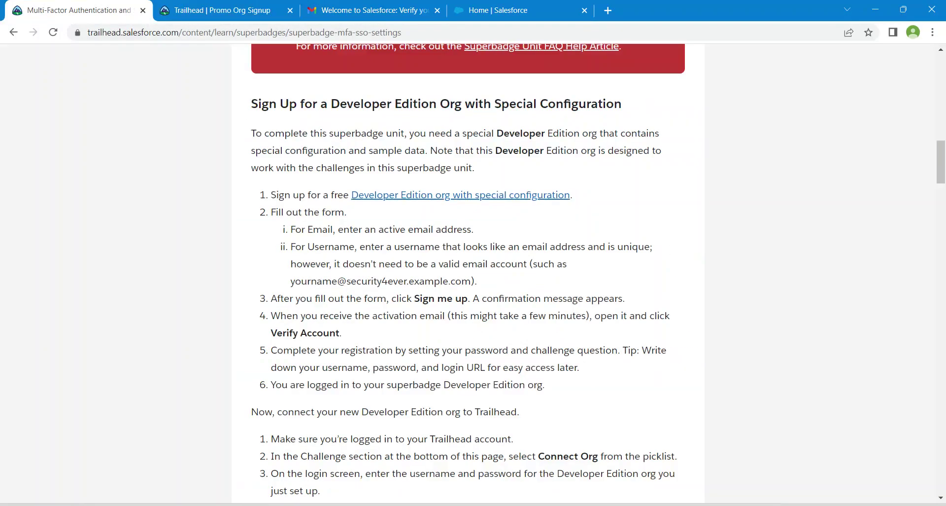
scroll(468, 273, down, 20)
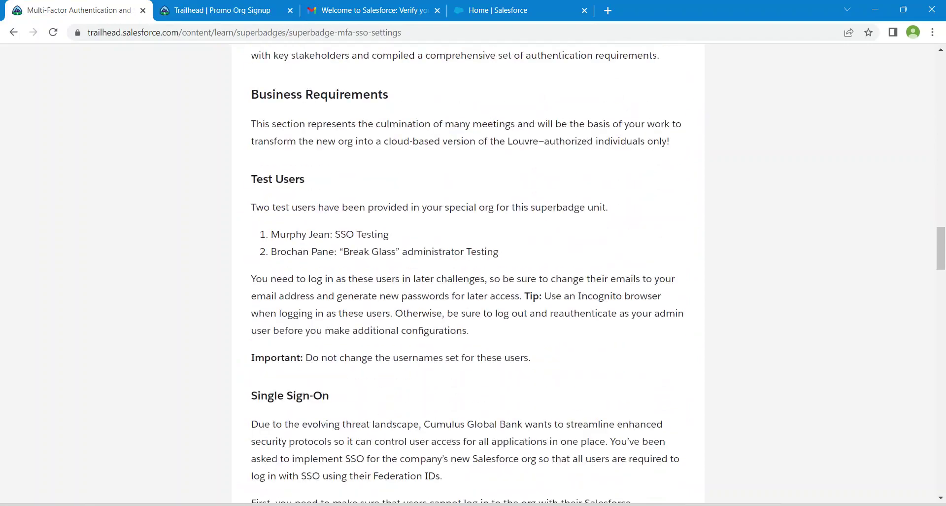
scroll(468, 273, down, 20)
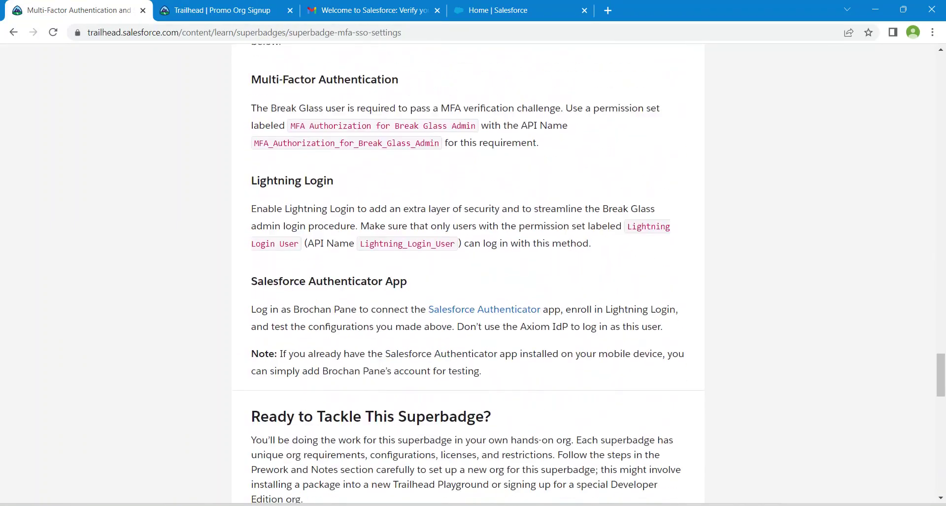
scroll(468, 273, down, 6)
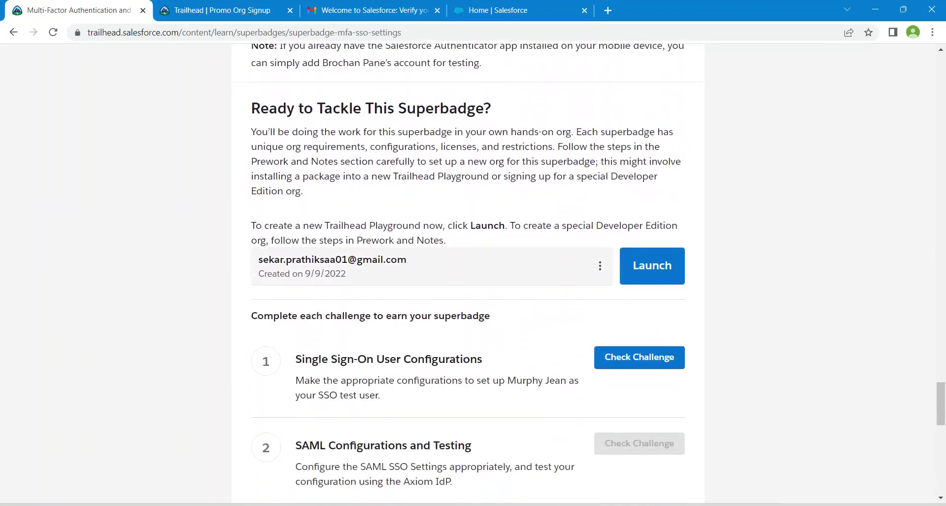
click(600, 266)
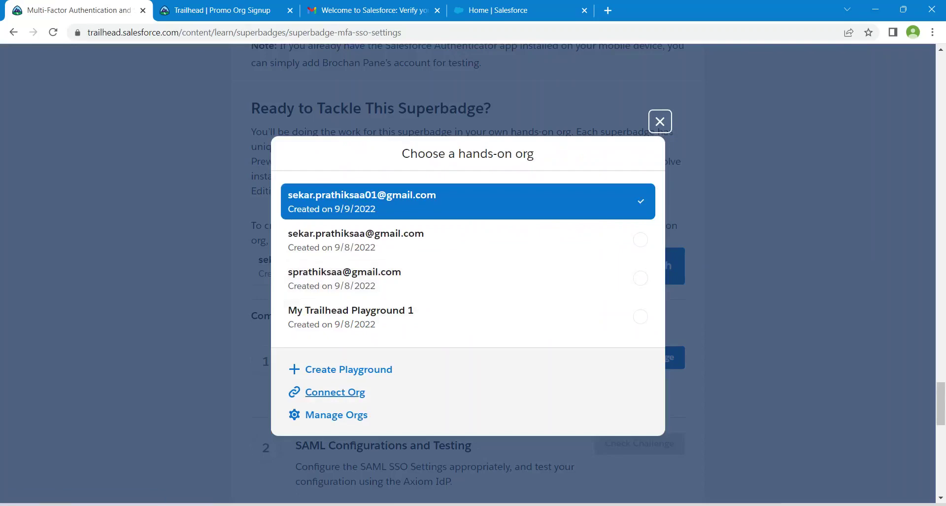
click(335, 391)
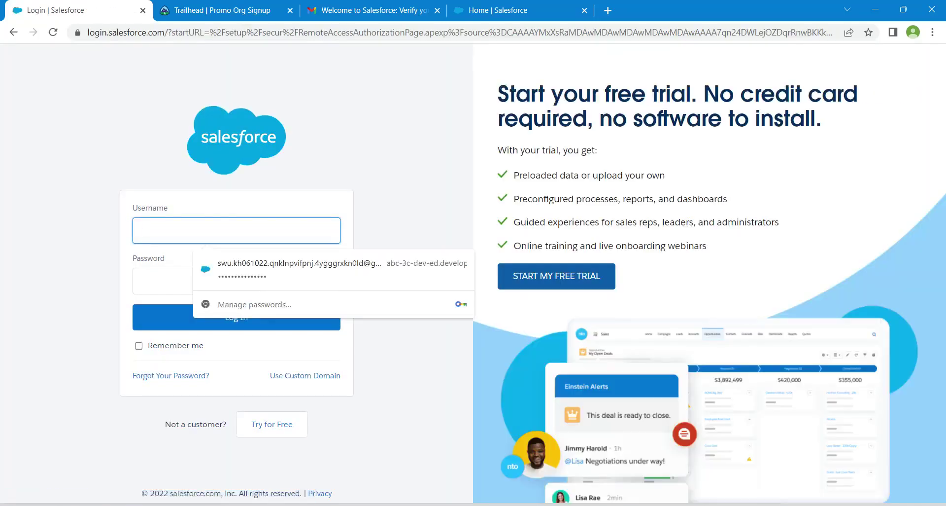
Log in with the new org's username and password, then allow Trailhead access
key(ctrl+v)
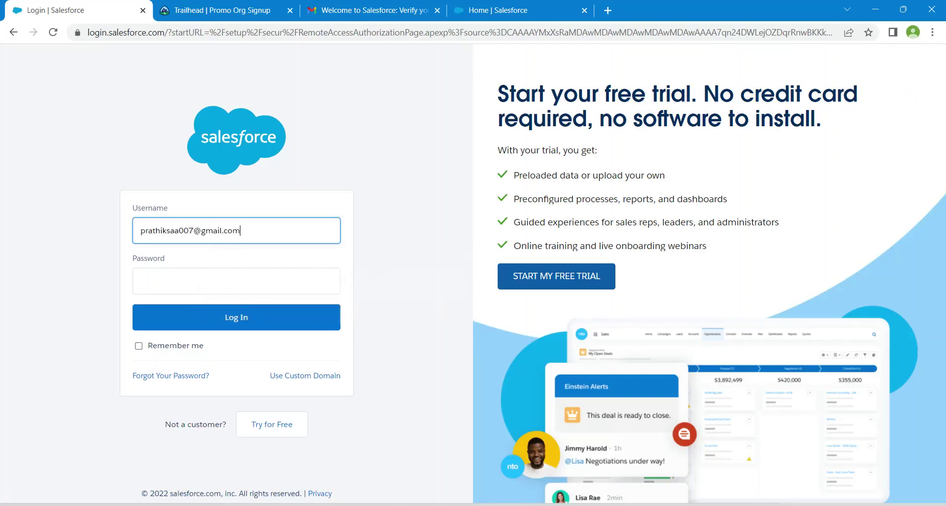
click(236, 280)
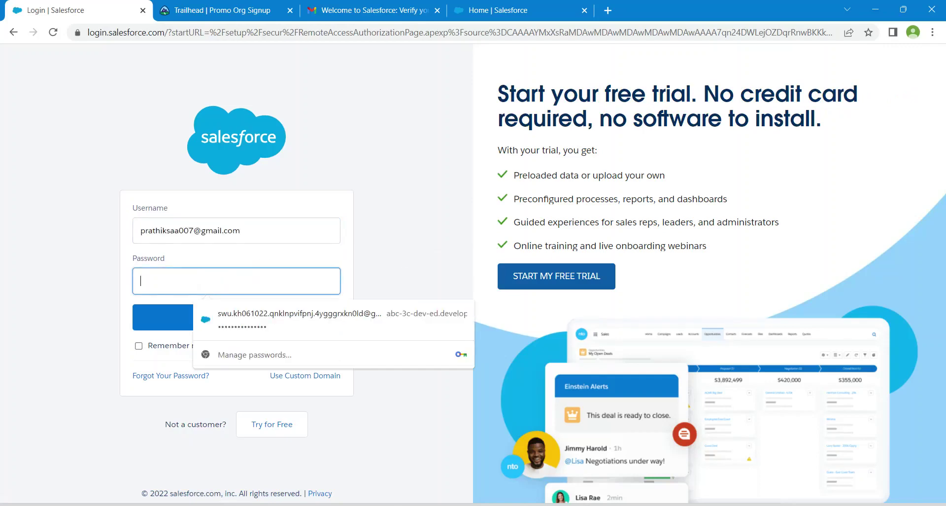
text(•••••••)
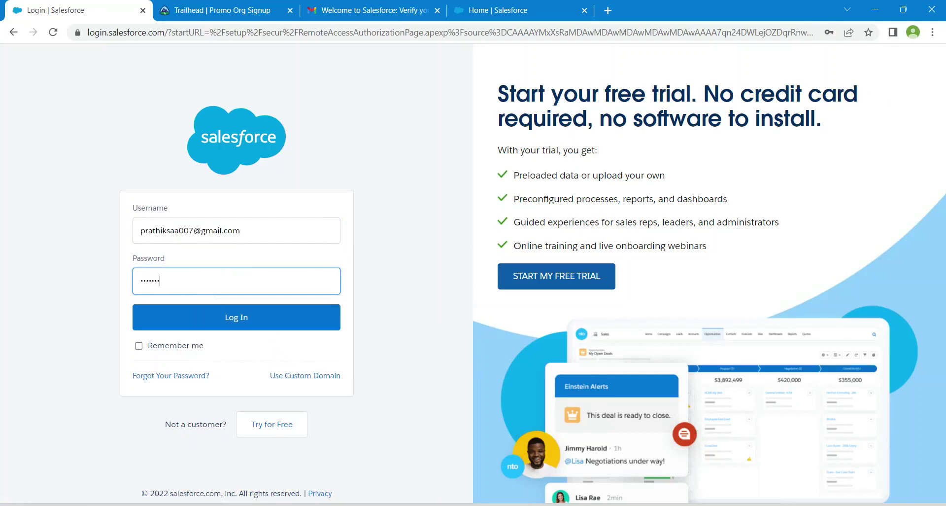
text(••••••)
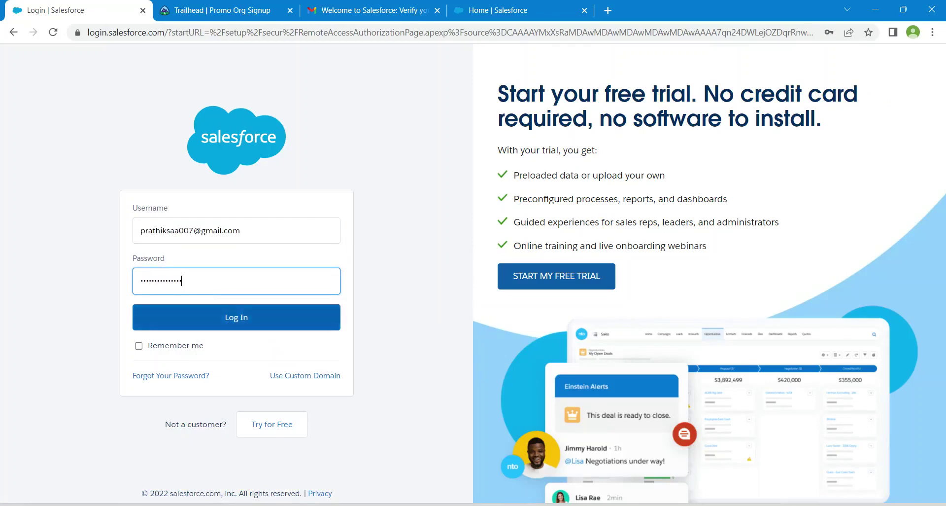
key(Return)
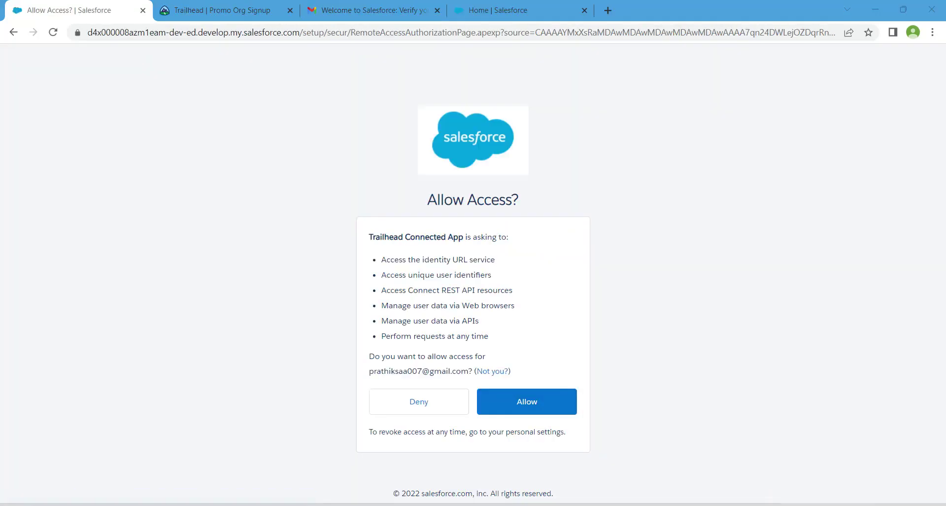
click(527, 401)
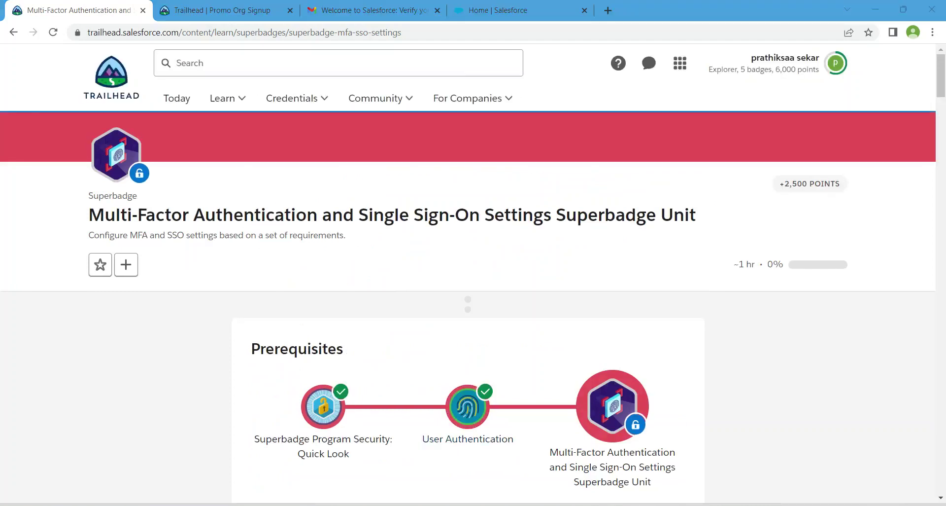
Launch the connected org from the superbadge page and close the Promo Org Signup and old Home tabs
scroll(473, 271, down, 7)
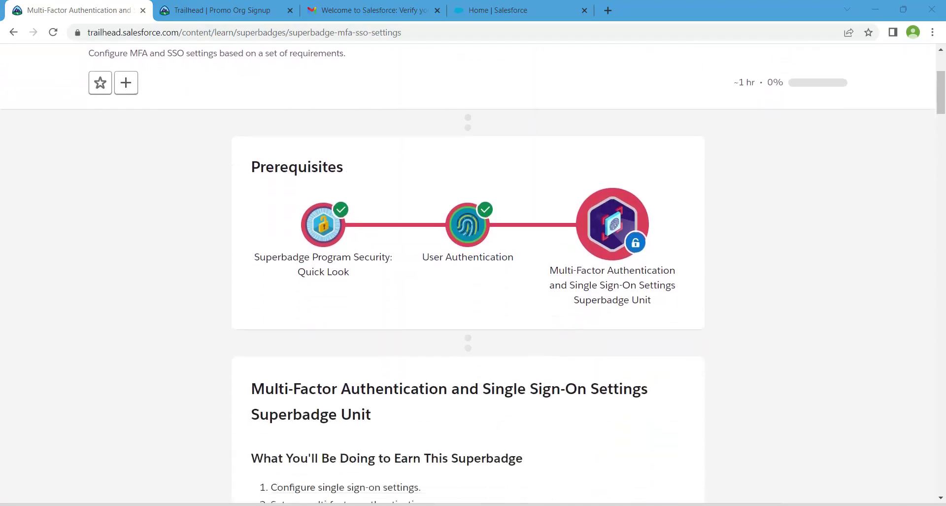
scroll(473, 271, down, 3)
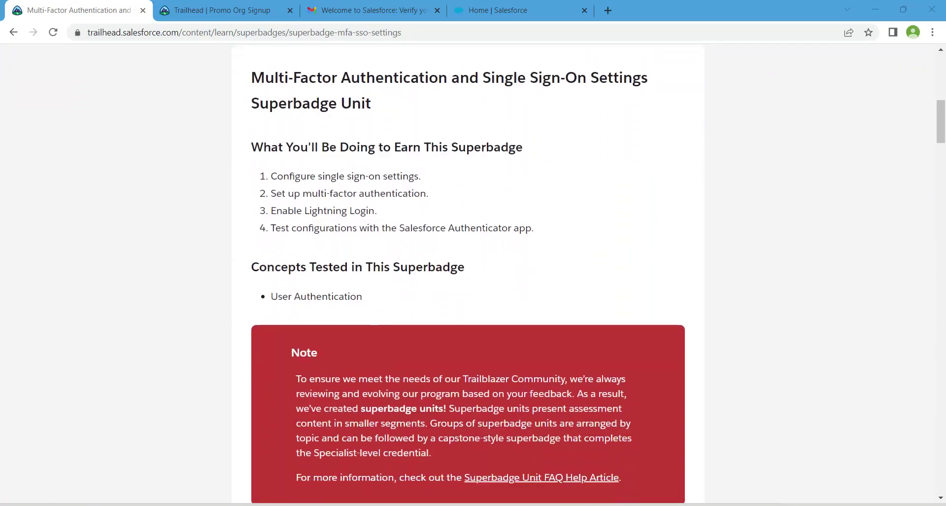
scroll(473, 271, down, 16)
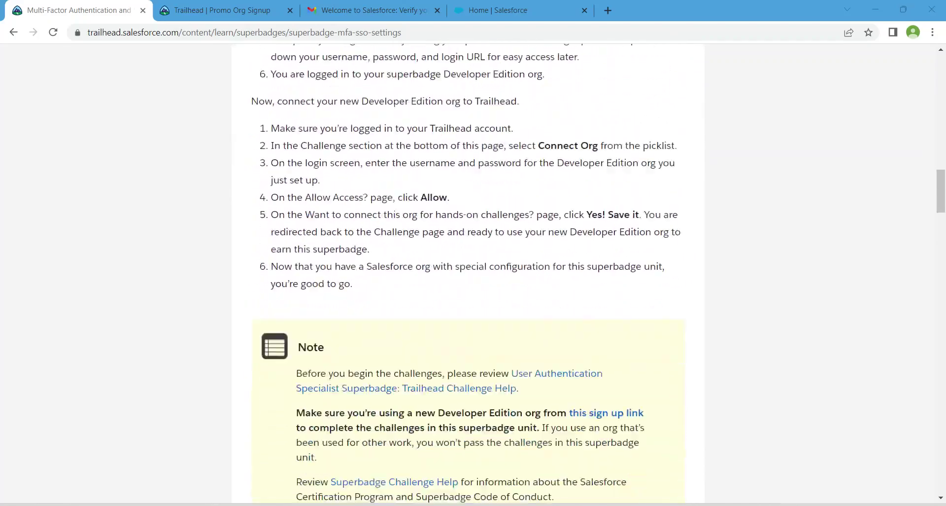
scroll(467, 272, down, 15)
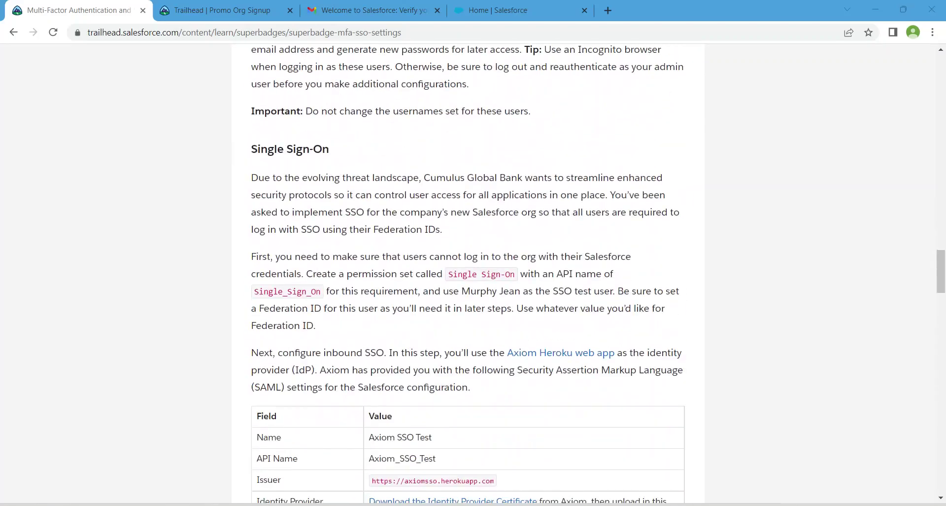
scroll(468, 272, down, 20)
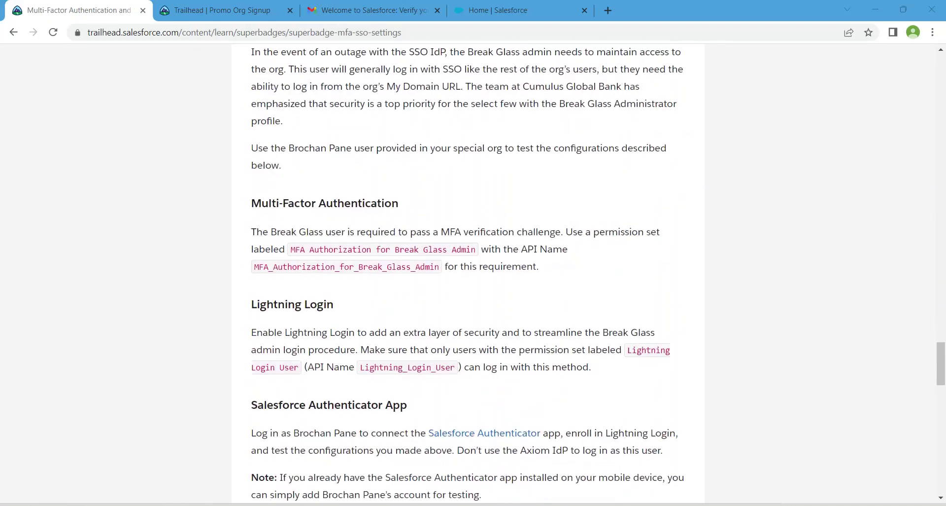
scroll(468, 272, down, 6)
click(652, 388)
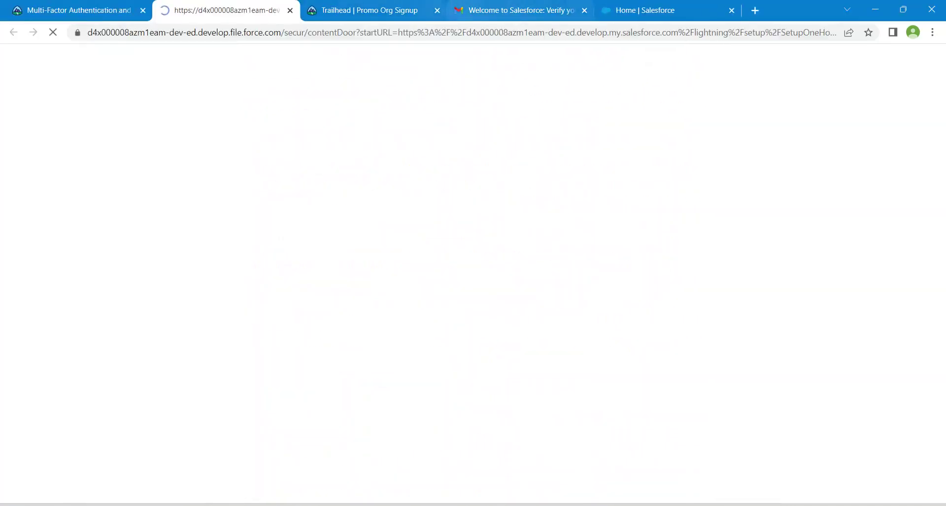
click(437, 10)
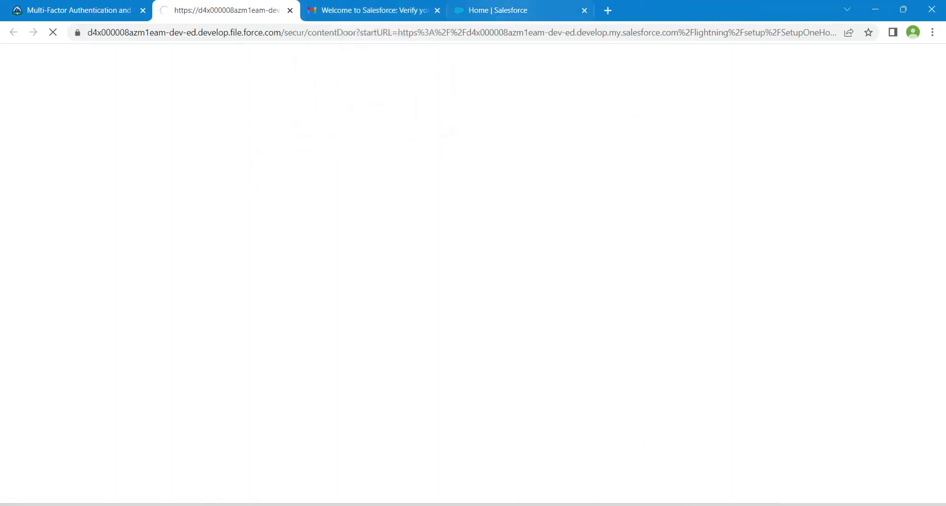
click(584, 10)
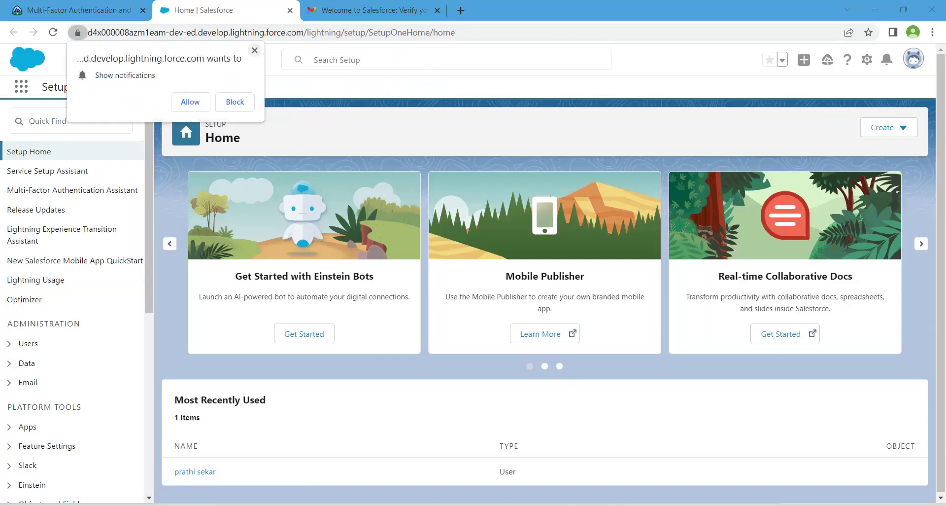
Quick Find 'user' and open the SSO test user's record from the Users list
key(Escape)
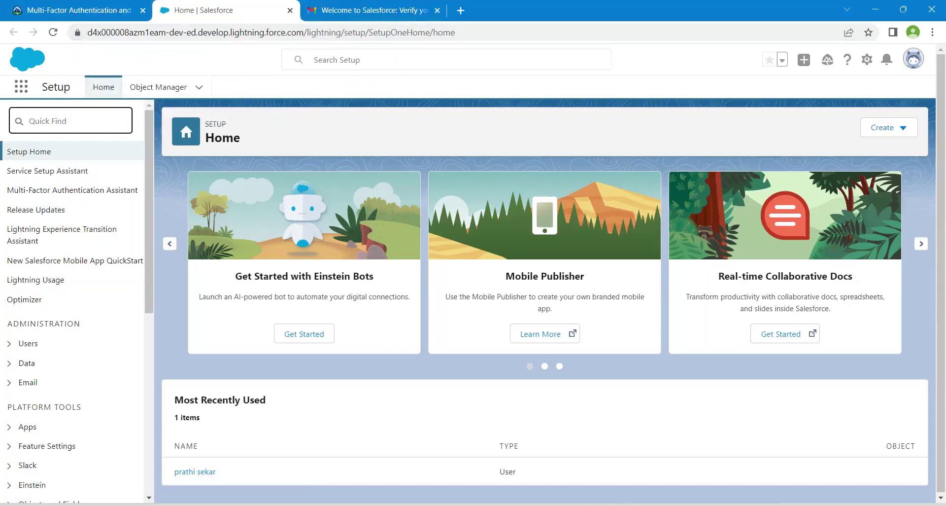
text(user)
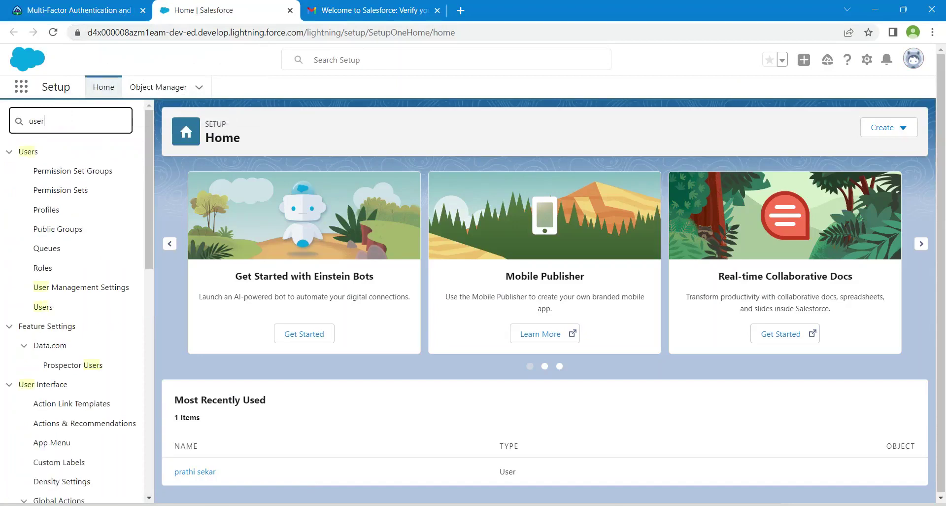
click(43, 306)
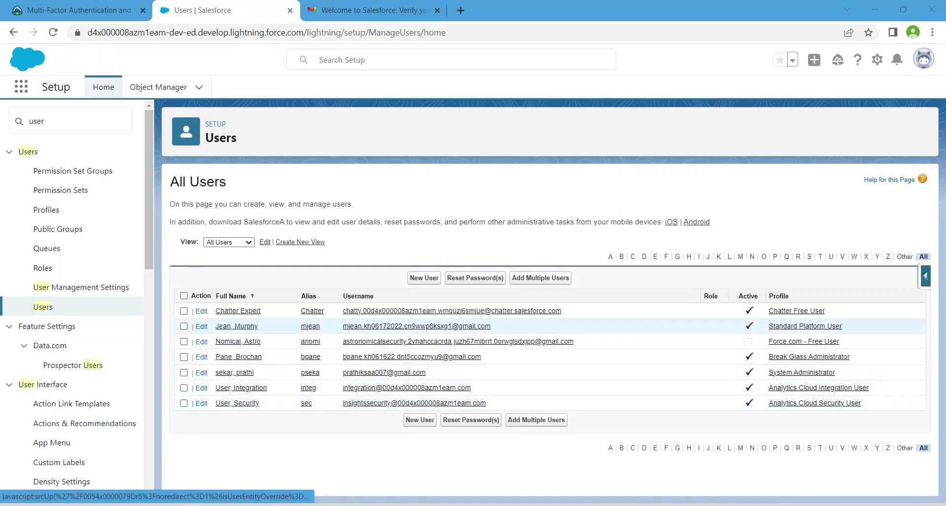
click(232, 325)
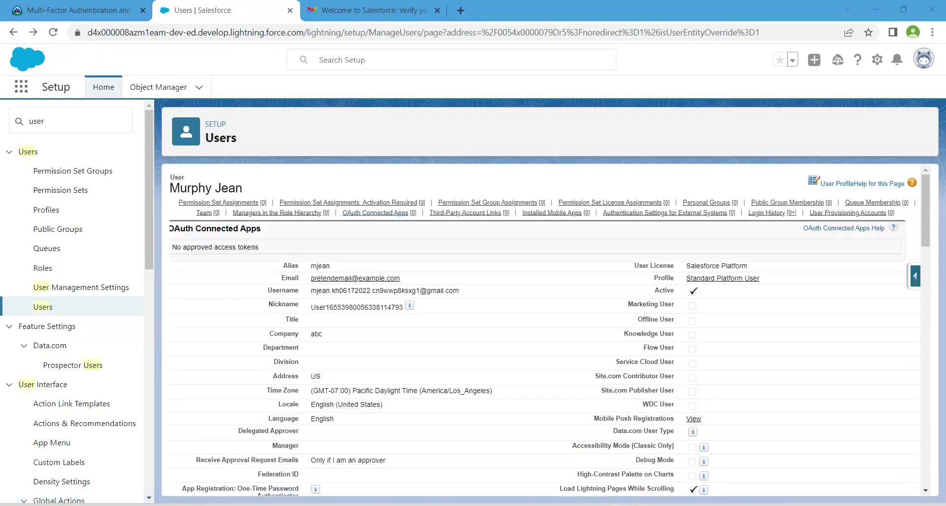
Edit the user, fill Federation ID with the suggested e-mail address, and save
click(413, 237)
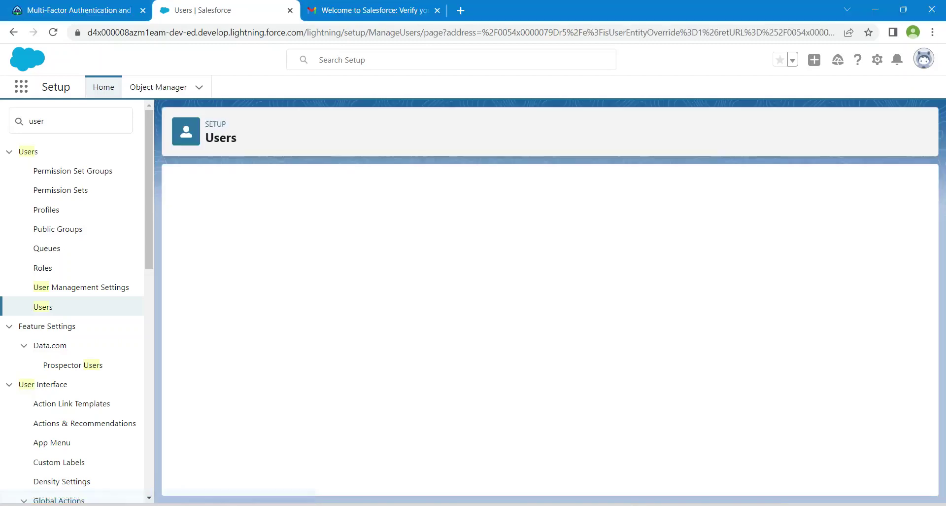
scroll(542, 326, down, 12)
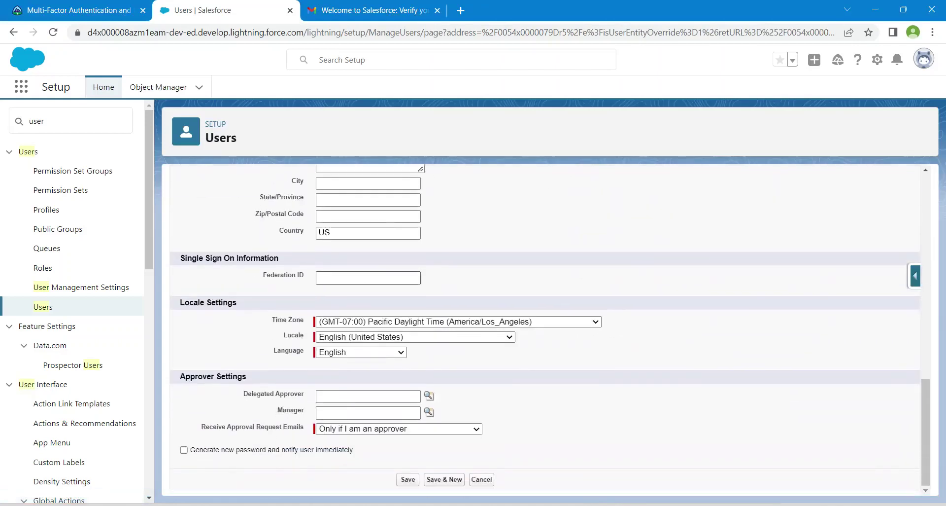
click(368, 277)
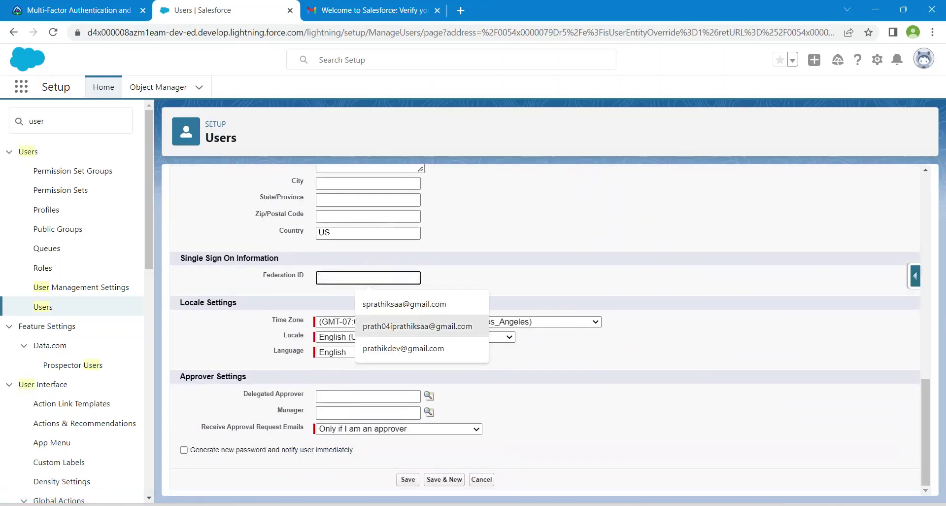
key(Up)
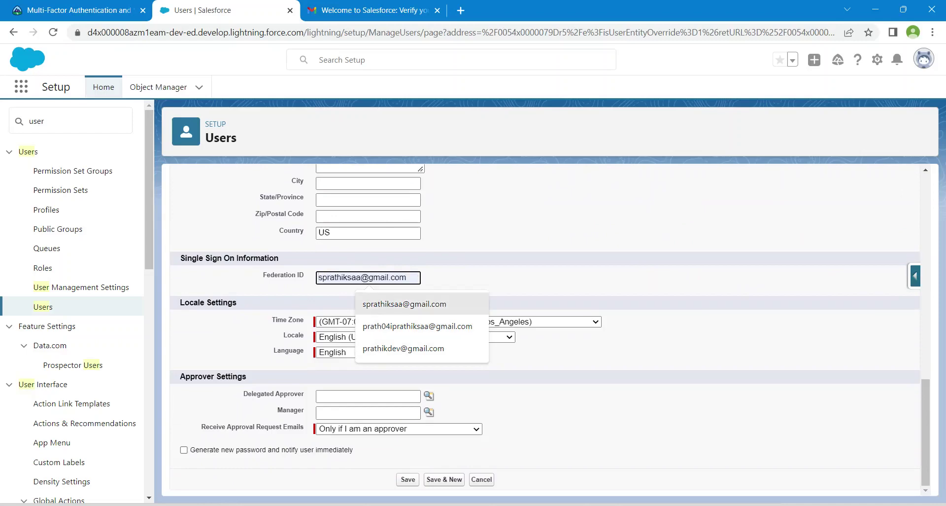
key(Return)
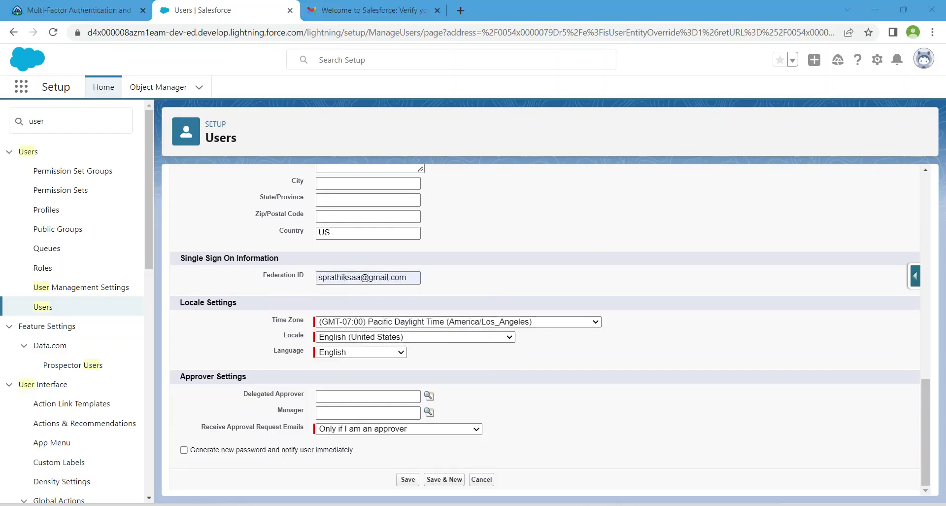
click(407, 479)
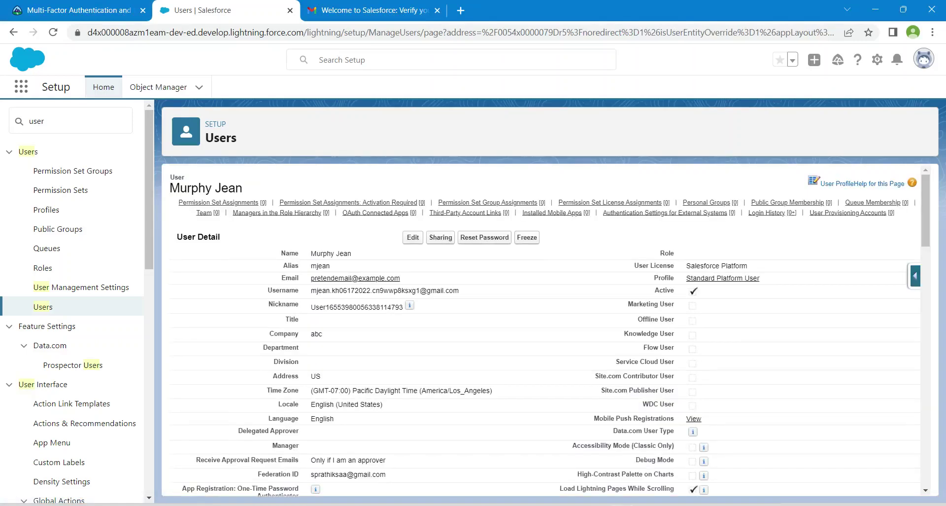
Via Quick Find 'single', enable SAML and disable login with Salesforce credentials in Single Sign-On Settings
click(69, 121)
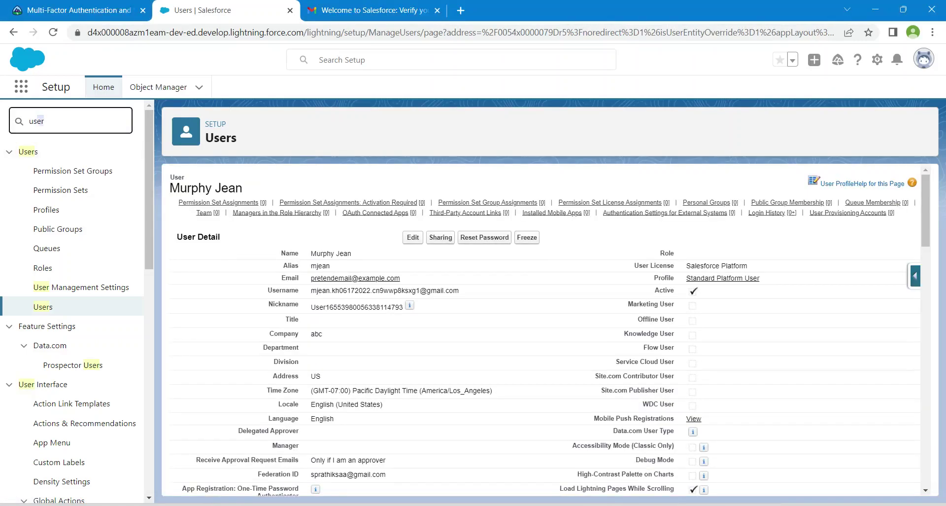
key(ctrl+a)
key(BackSpace)
text(s)
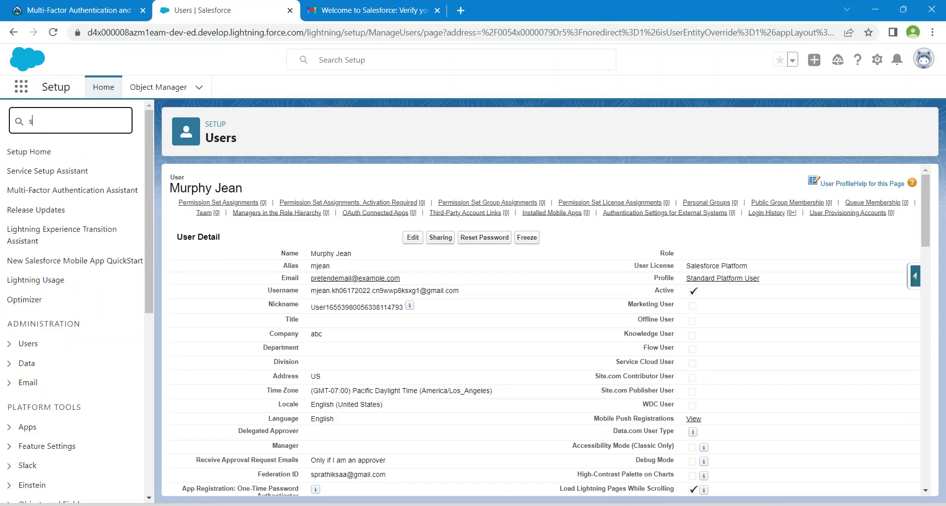
text(ingle)
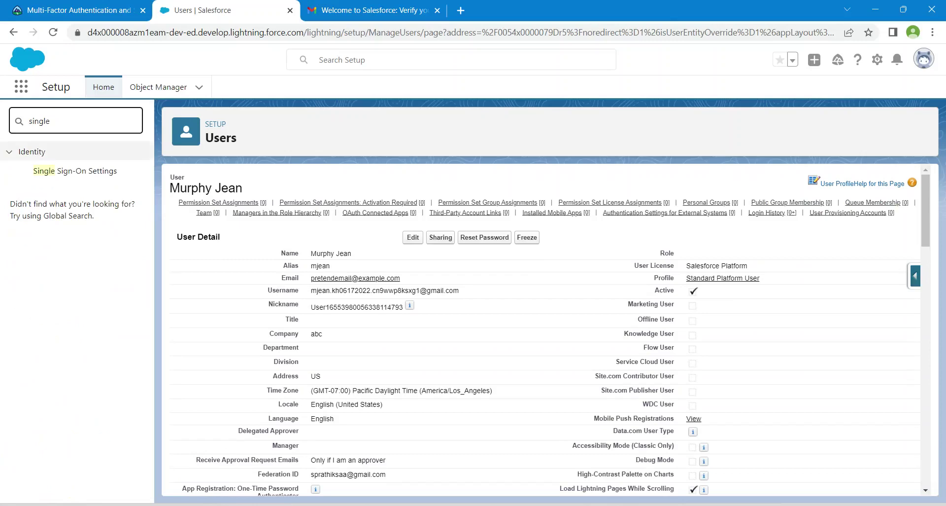
click(75, 171)
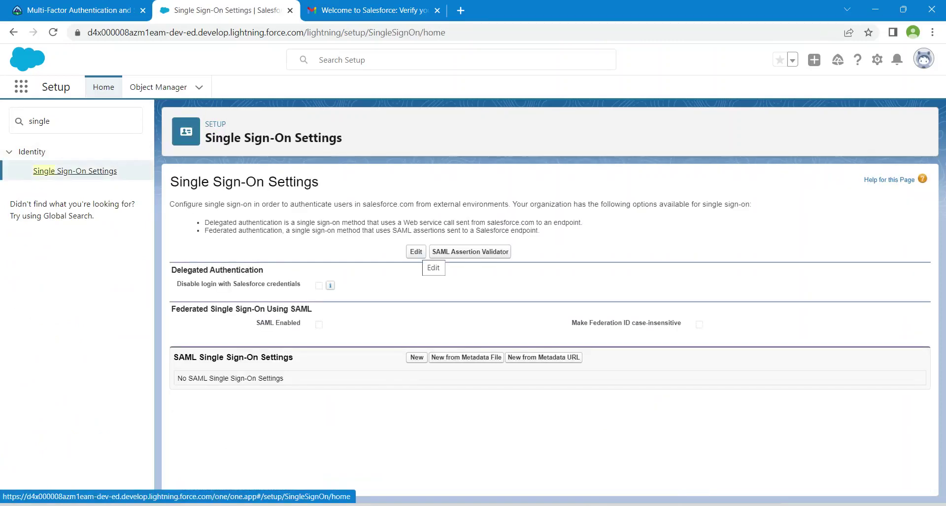
click(416, 251)
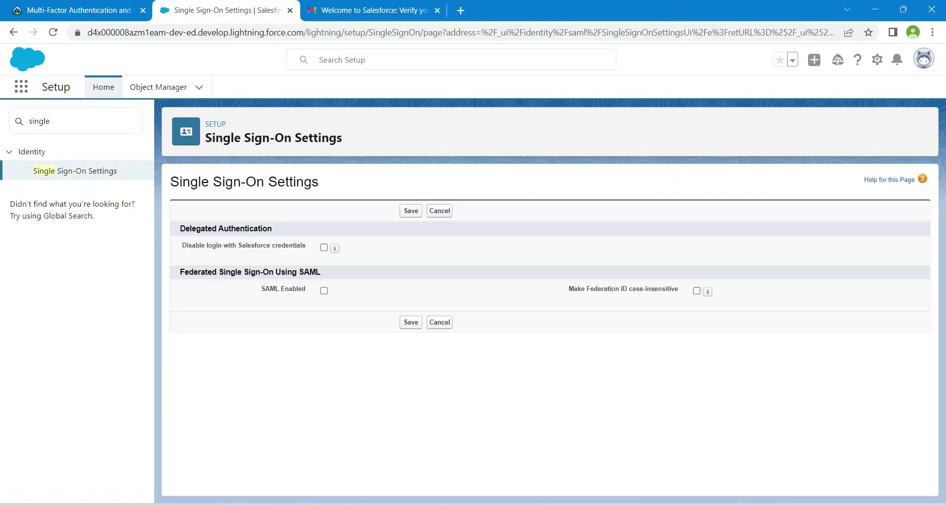
click(324, 290)
click(324, 247)
click(411, 210)
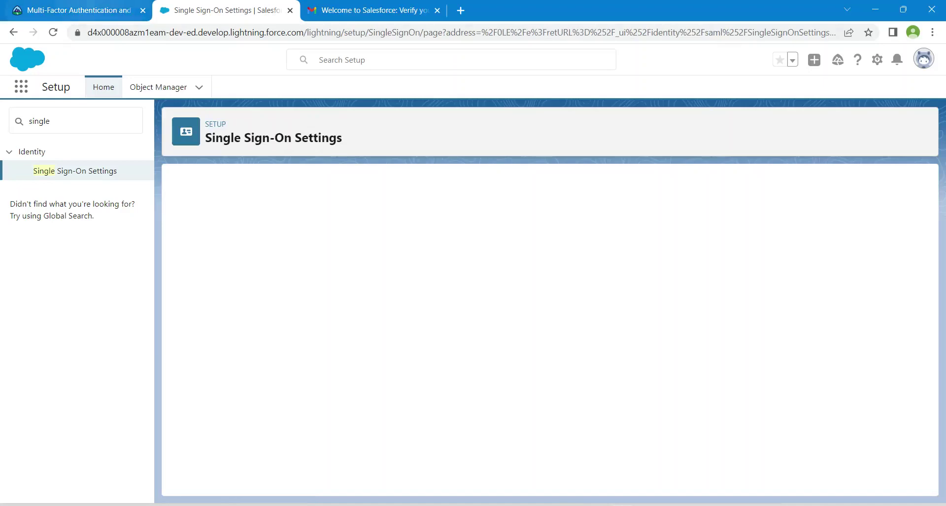
key(ctrl+shift+Tab)
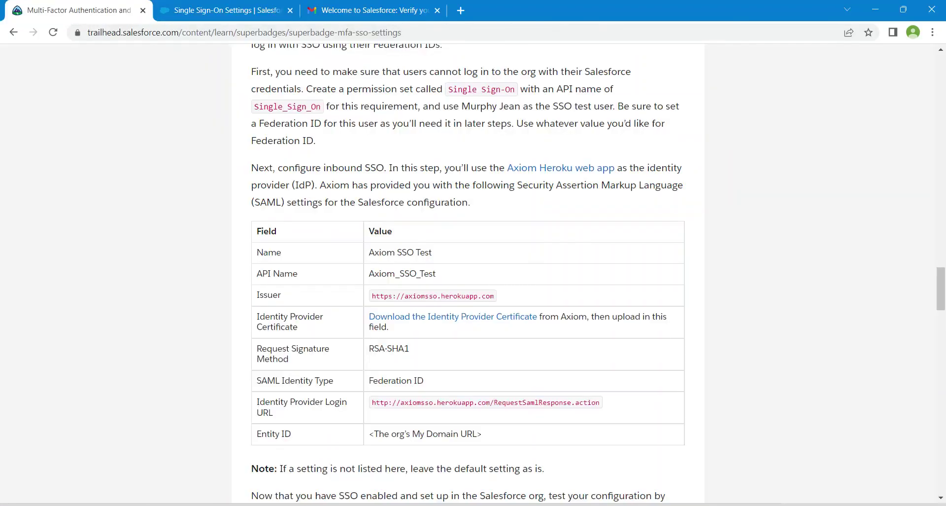
Copy 'Axiom SSO Test' into Name and the Axiom issuer URL into Issuer from the instructions
drag(369, 252, 431, 252)
key(ctrl+c)
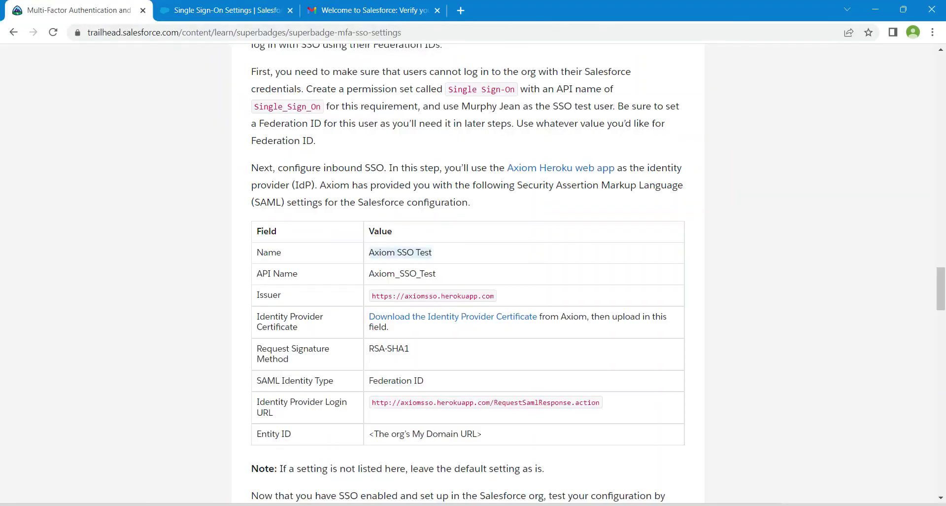
key(ctrl+Tab)
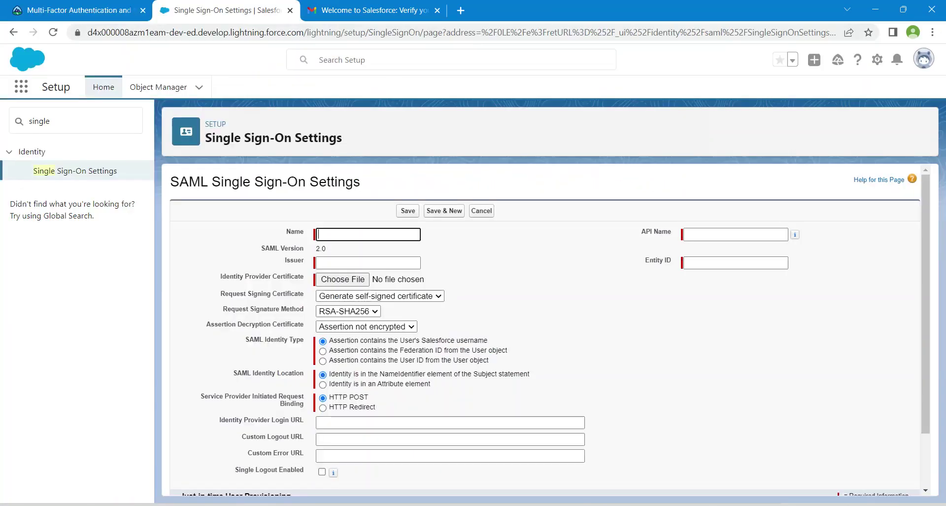
key(ctrl+v)
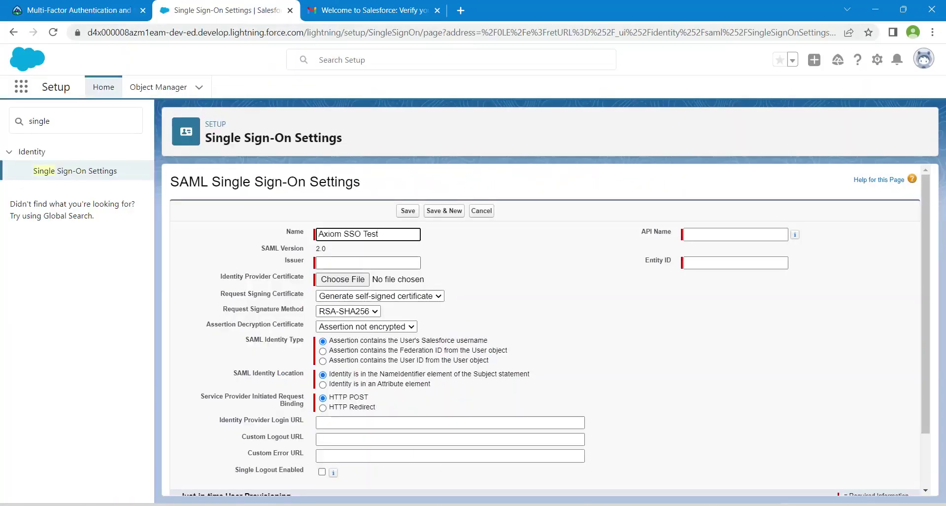
click(368, 263)
key(ctrl+shift+Tab)
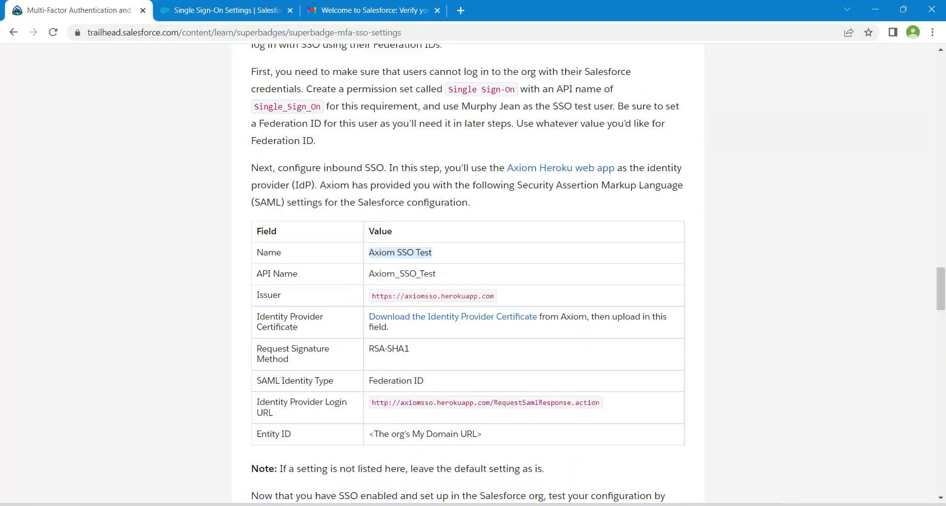
drag(372, 295, 493, 295)
key(ctrl+c)
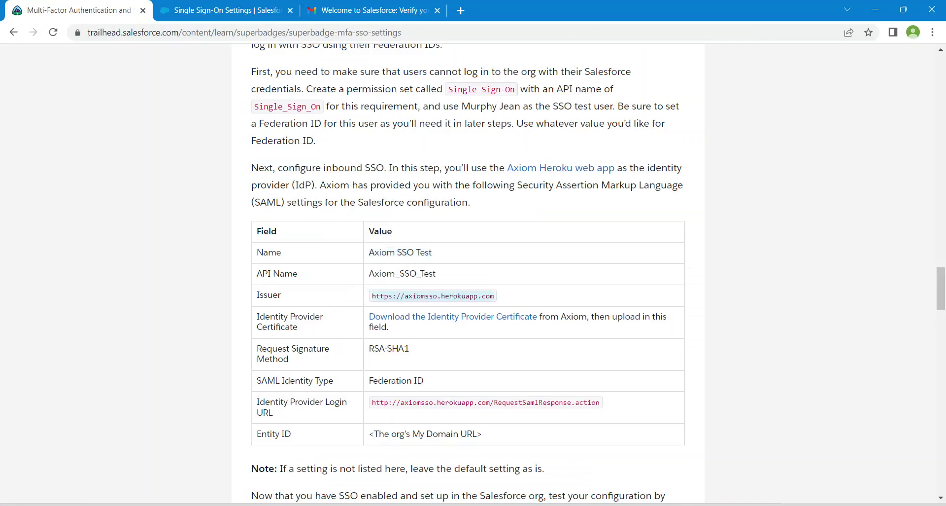
key(ctrl+Tab)
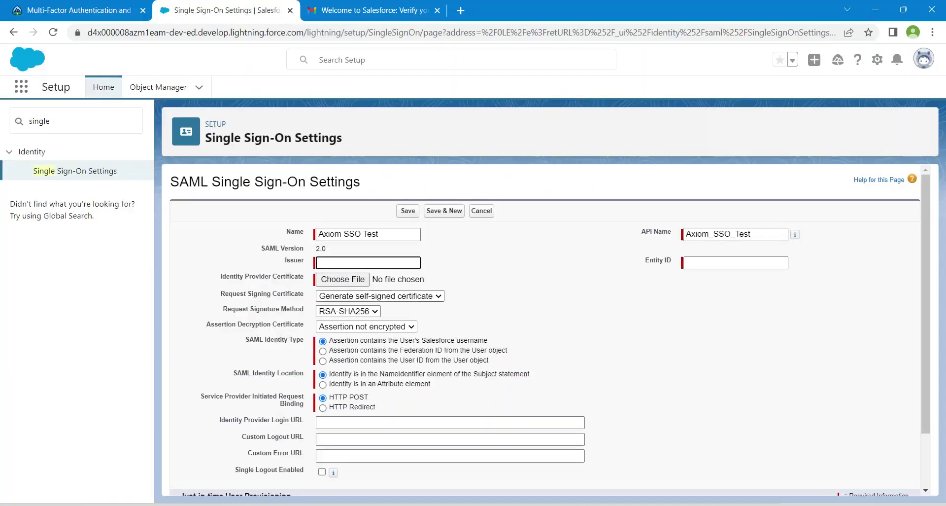
key(ctrl+v)
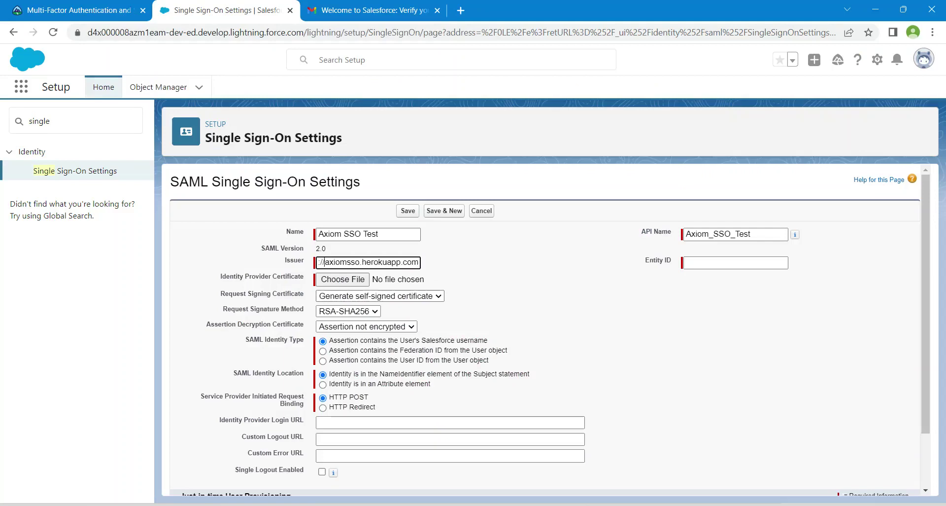
click(318, 262)
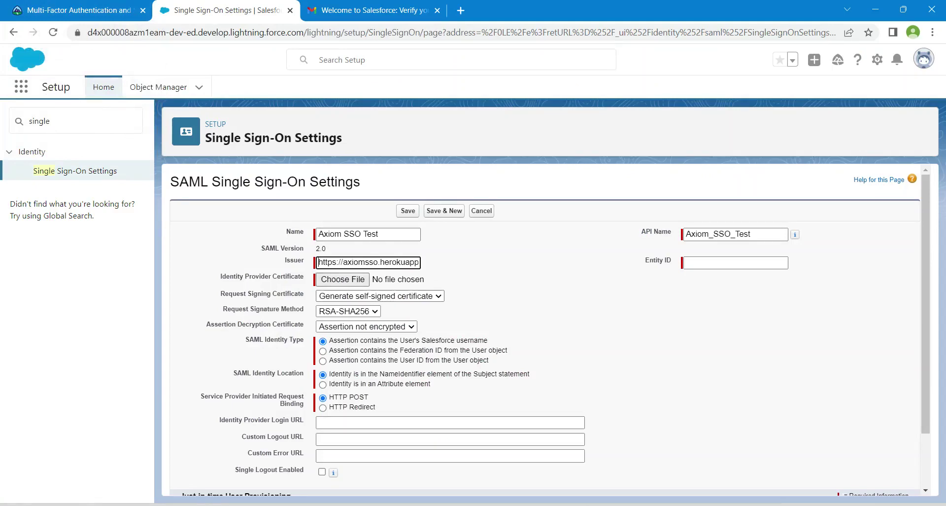
Download the Axiom IdP certificate and upload Axiom-IdpCert (2).cer to the SSO setting
click(69, 9)
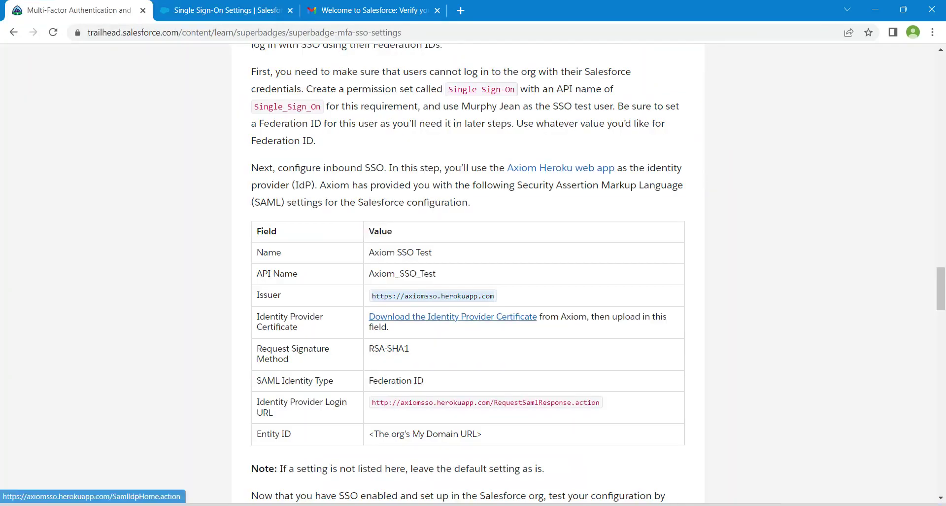
click(453, 315)
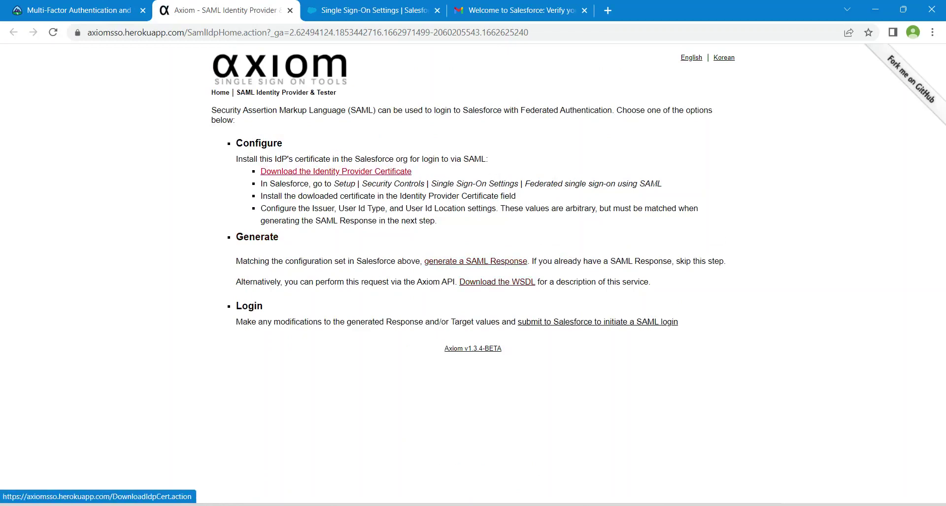
click(336, 171)
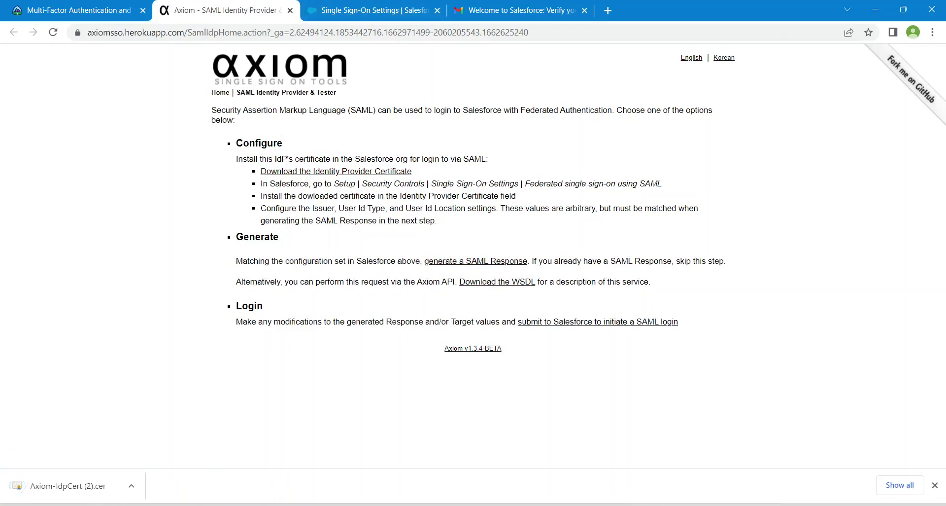
click(374, 10)
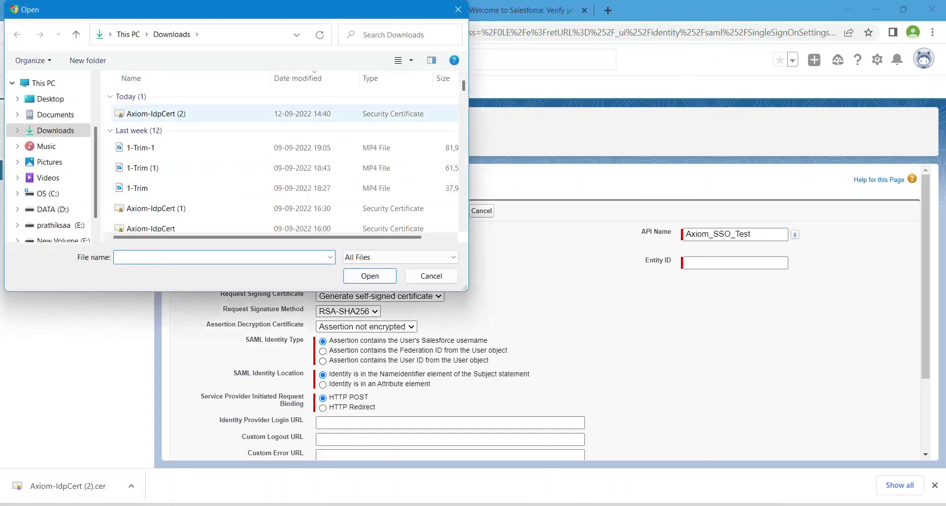
click(150, 113)
key(Return)
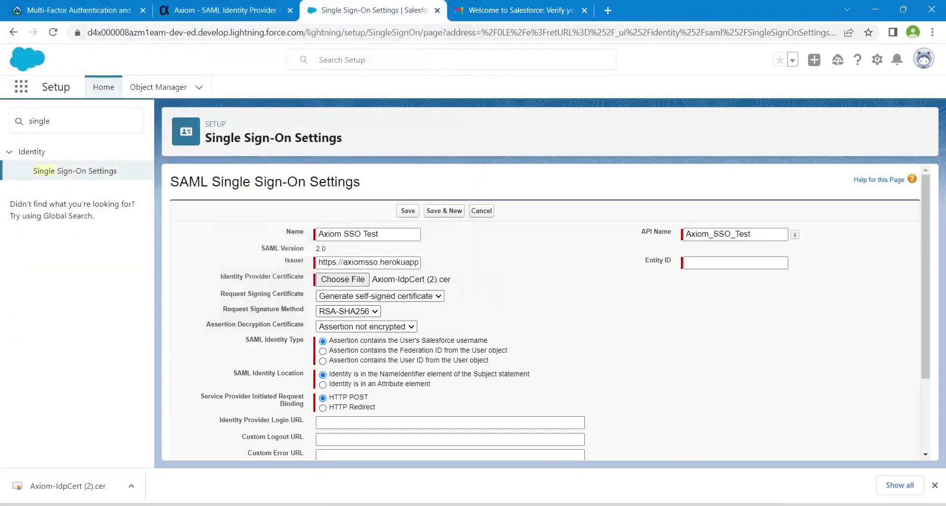
Set the request signature method to RSA-SHA1 and identify users by Federation ID
click(348, 311)
key(Up)
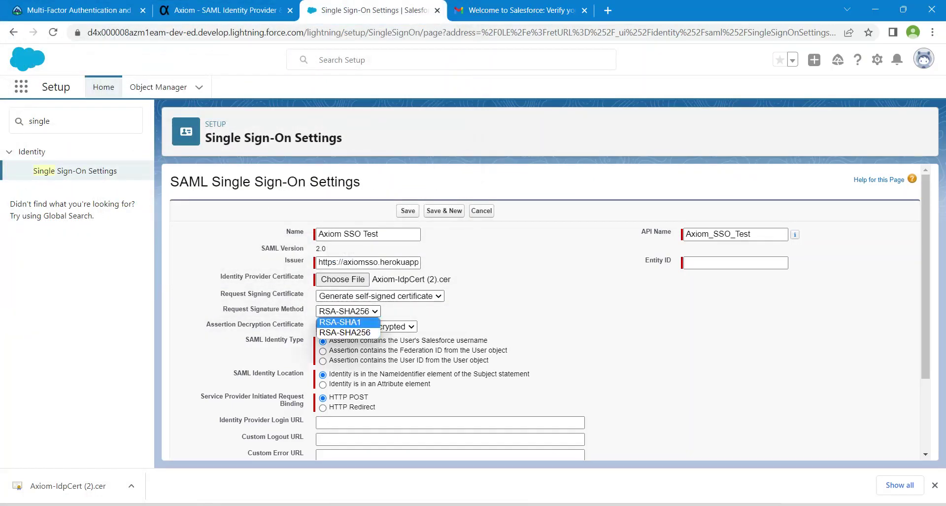
key(Return)
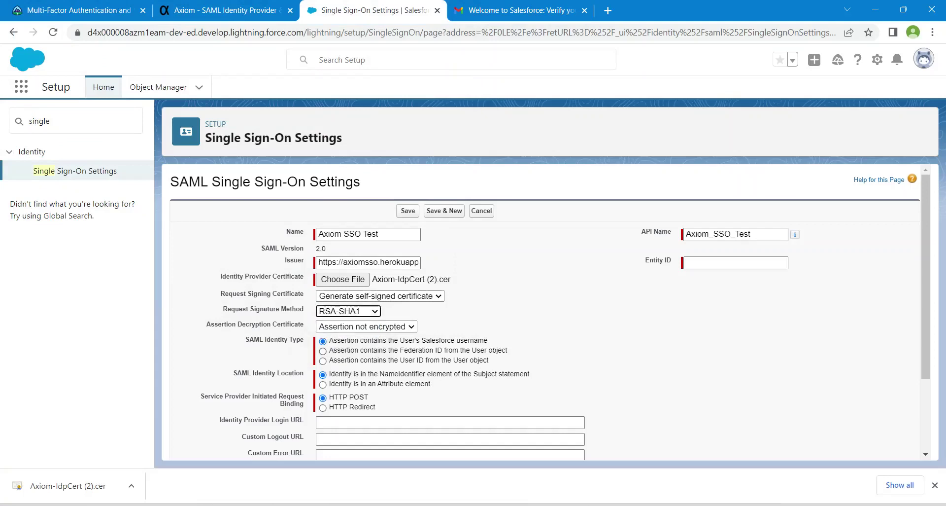
click(323, 351)
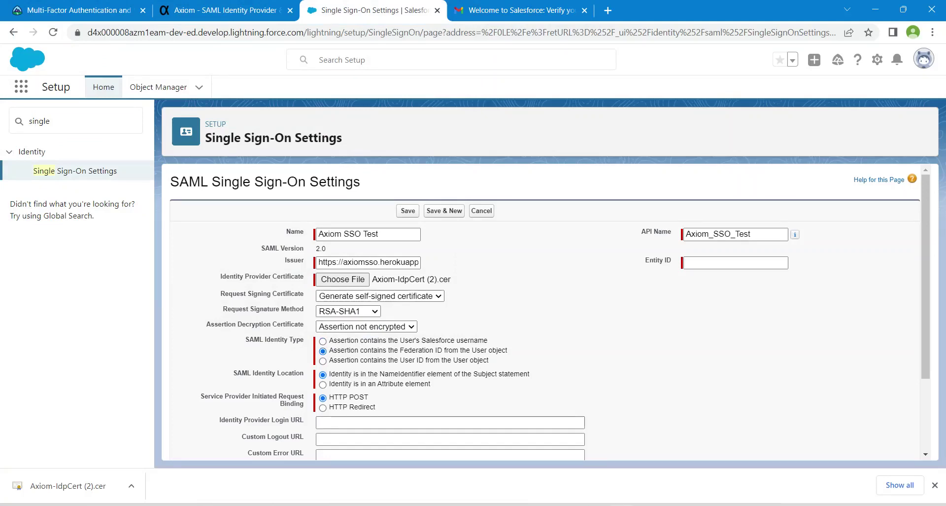
key(ctrl+1)
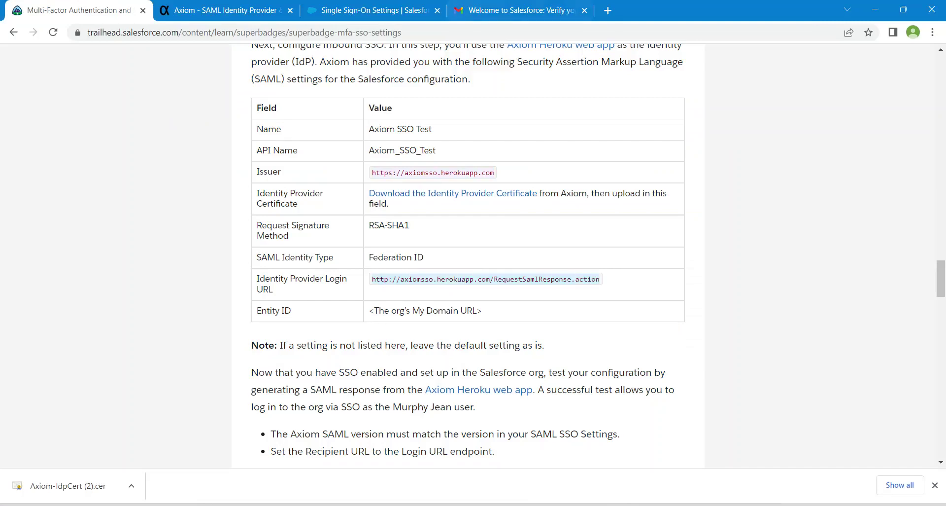
key(ctrl+3)
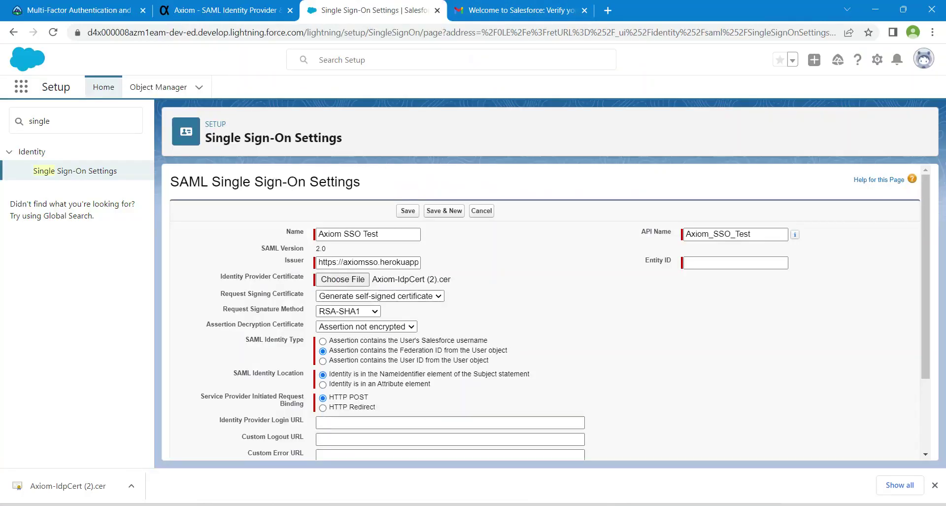
Paste the Axiom RequestSamlResponse URL as the Identity Provider Login URL
click(450, 422)
text(http://axiomsso.herokuapp.com/RequestSamlResponse.action)
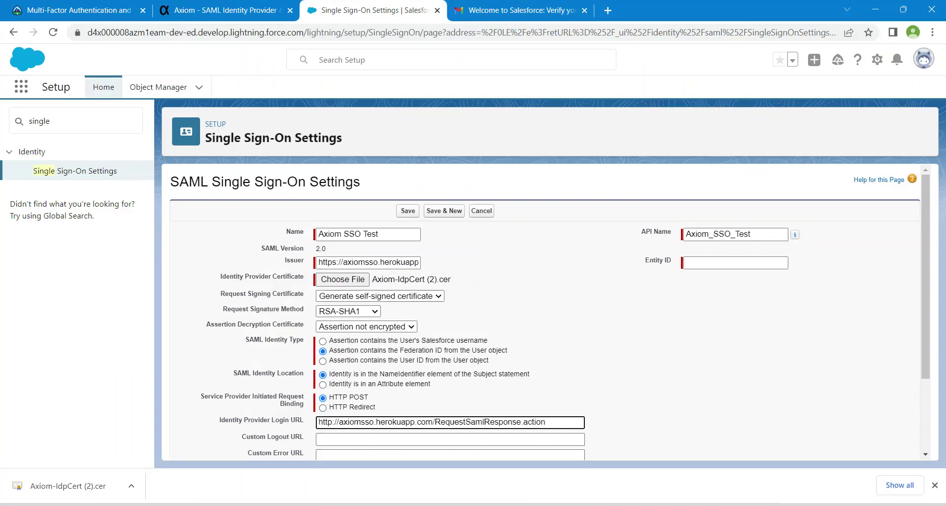
click(735, 263)
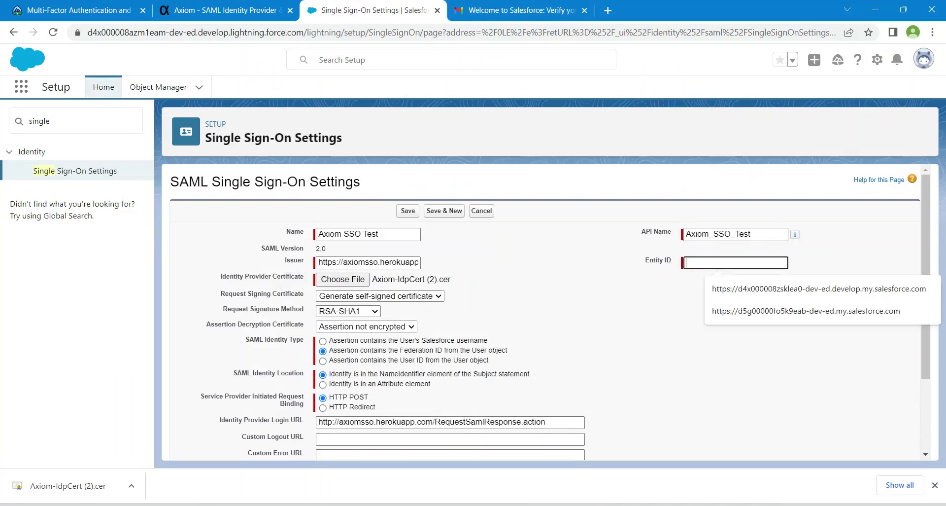
Search Setup for 'my domain' and select the org's current My Domain URL
click(75, 121)
key(ctrl+a)
key(BackSpace)
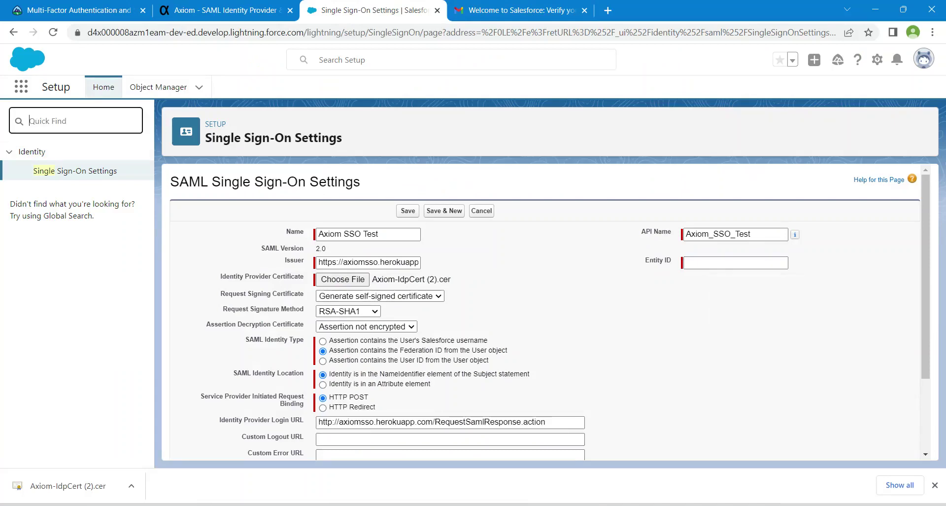
text(m)
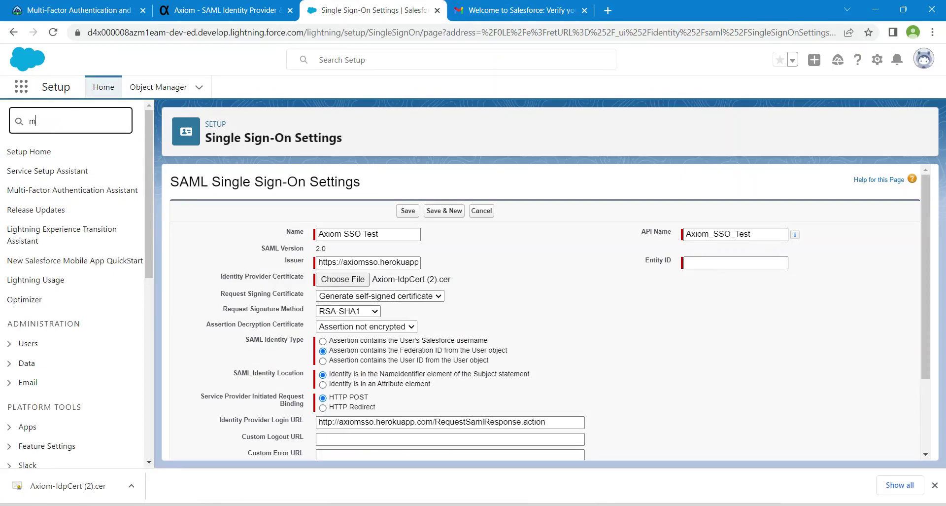
text(y domain)
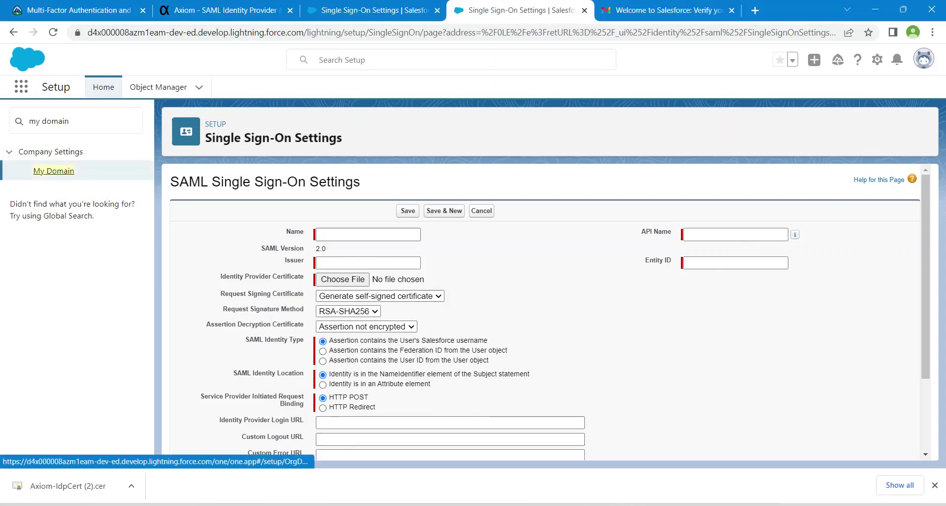
click(53, 171)
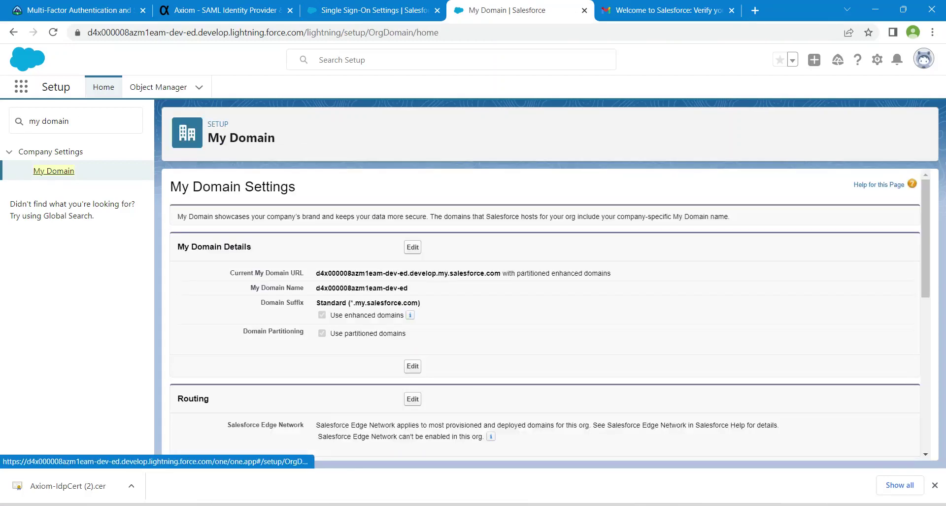
scroll(541, 315, down, 1)
scroll(542, 316, up, 1)
drag(316, 273, 500, 272)
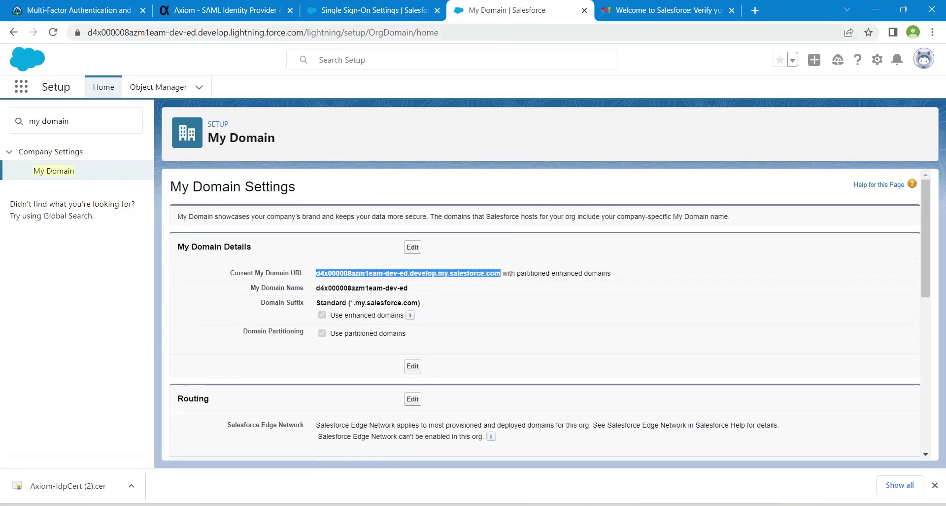
click(364, 7)
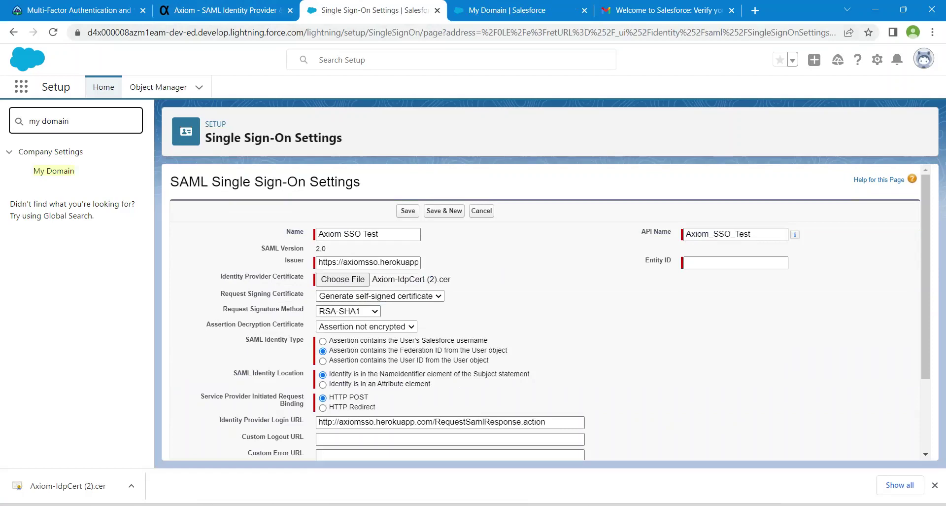
click(735, 262)
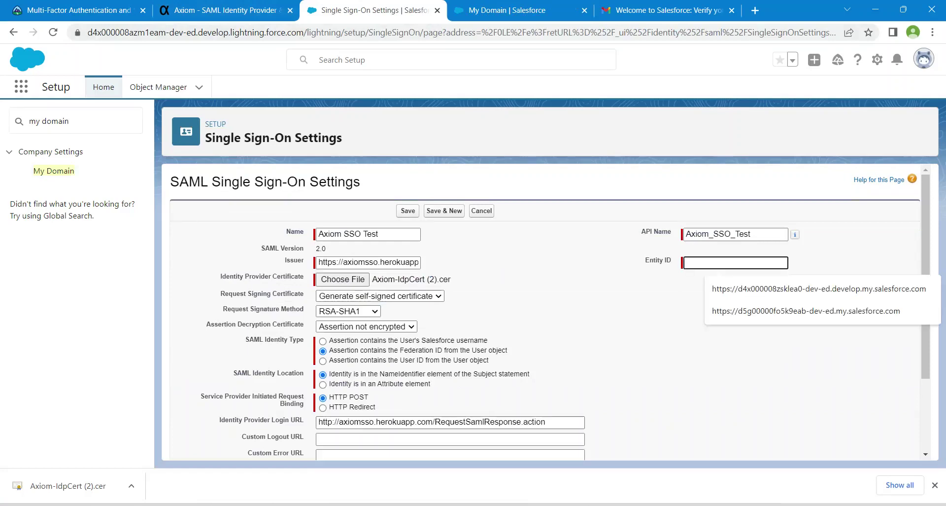
key(ctrl+v)
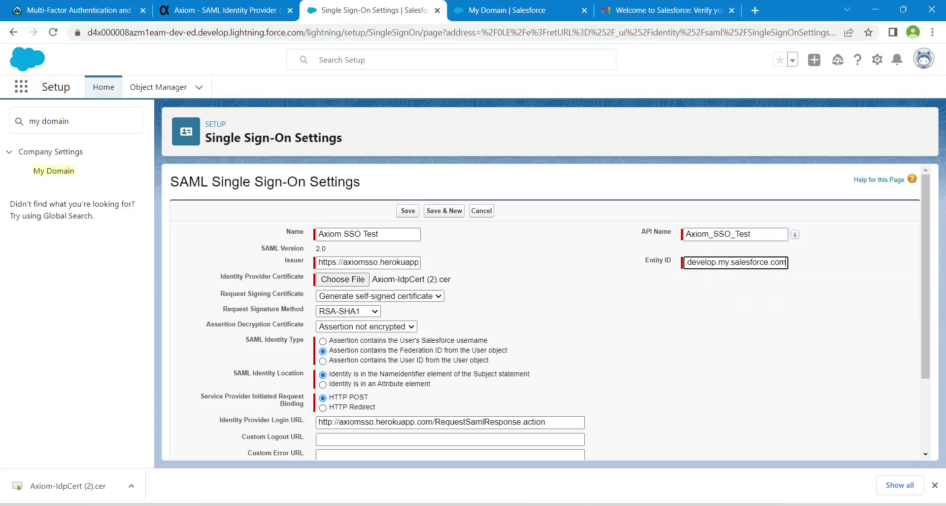
key(alt+Tab)
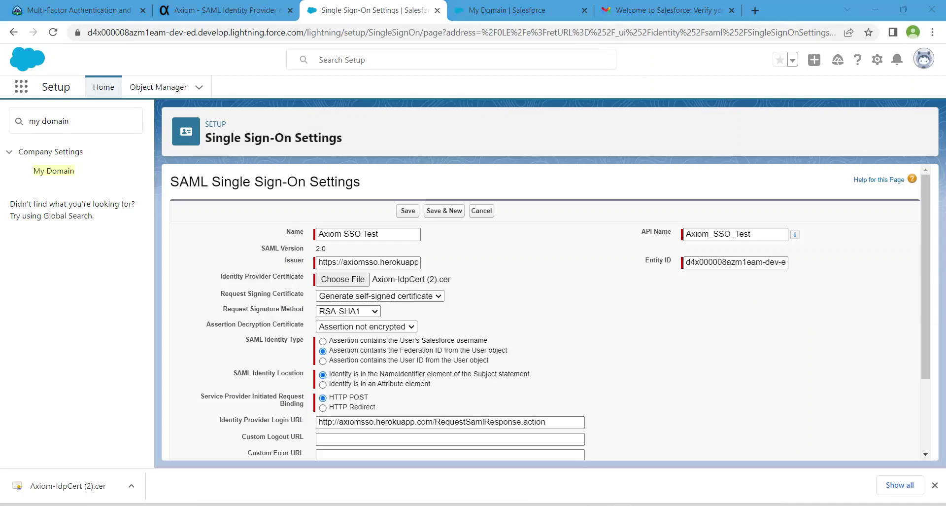
key(alt+Tab)
text(https)
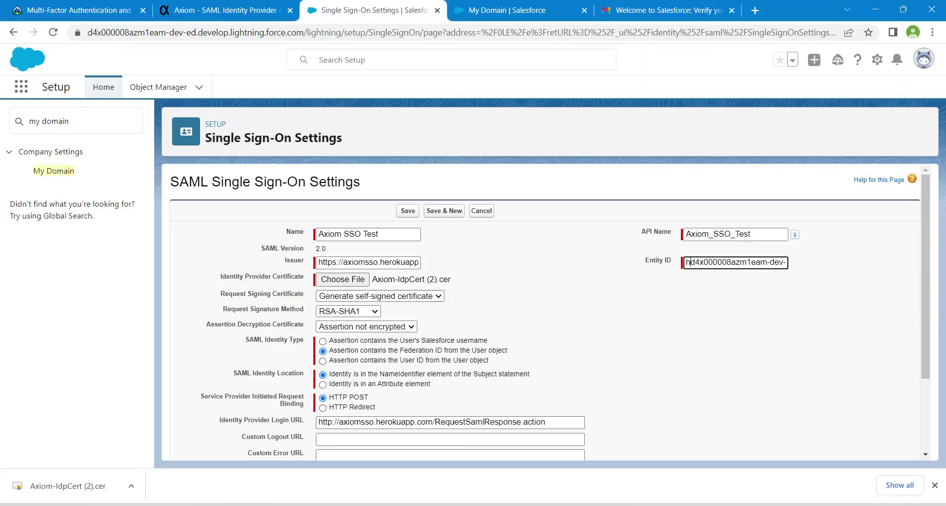
text(://)
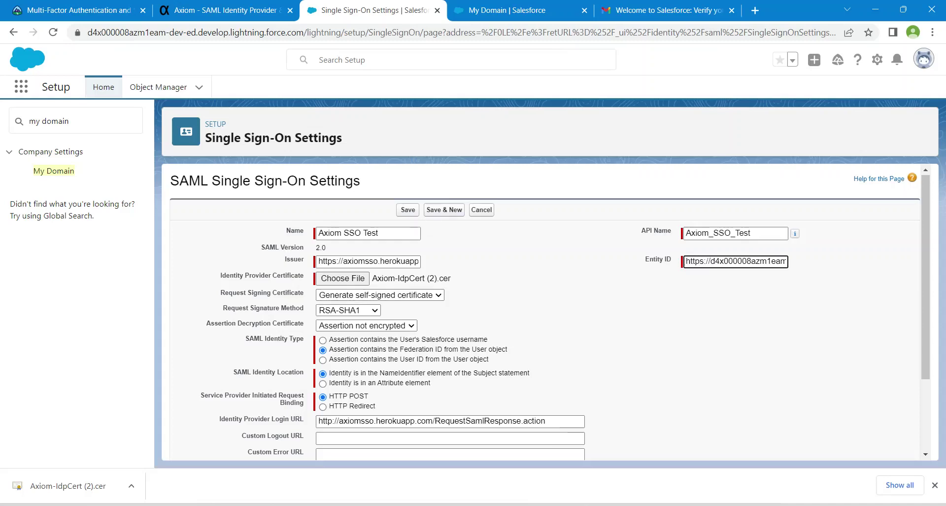
scroll(542, 310, down, 3)
scroll(542, 310, up, 3)
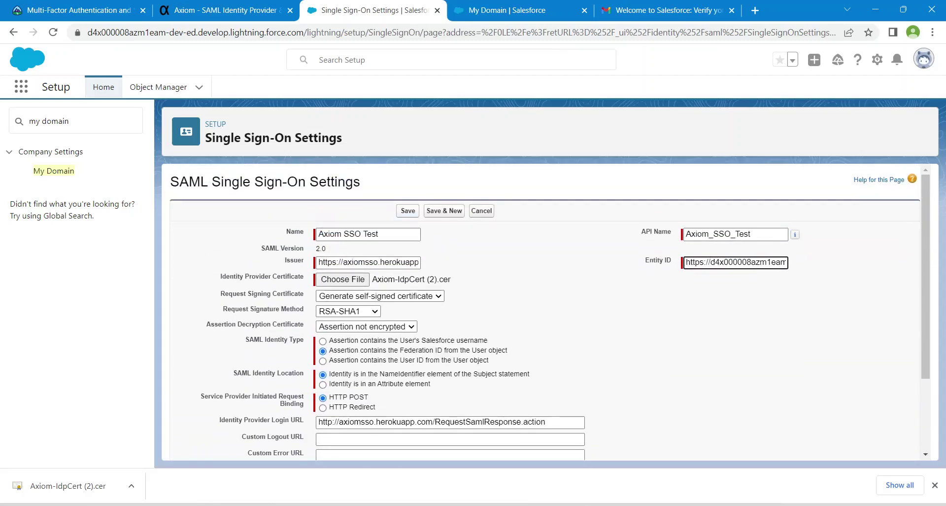
key(Return)
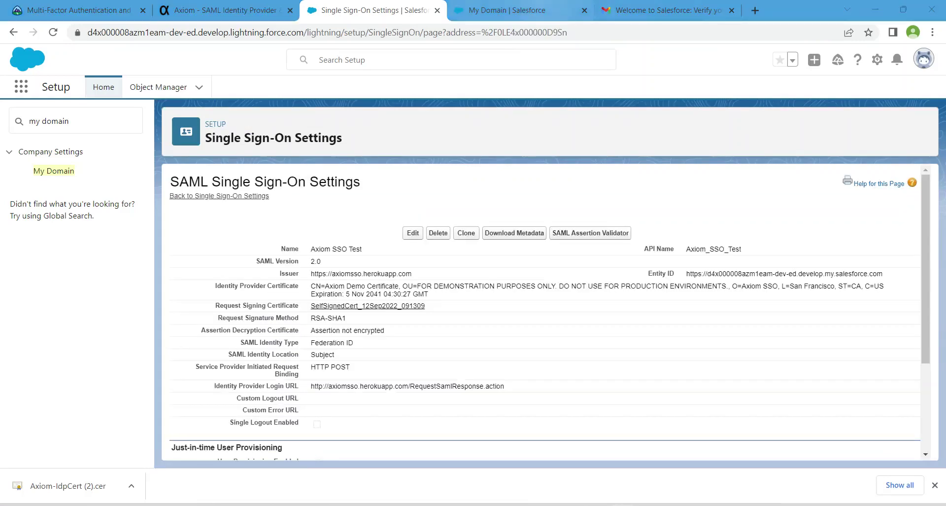
Search Setup Quick Find for 'permission' and open the Permission Sets list
click(507, 9)
click(69, 120)
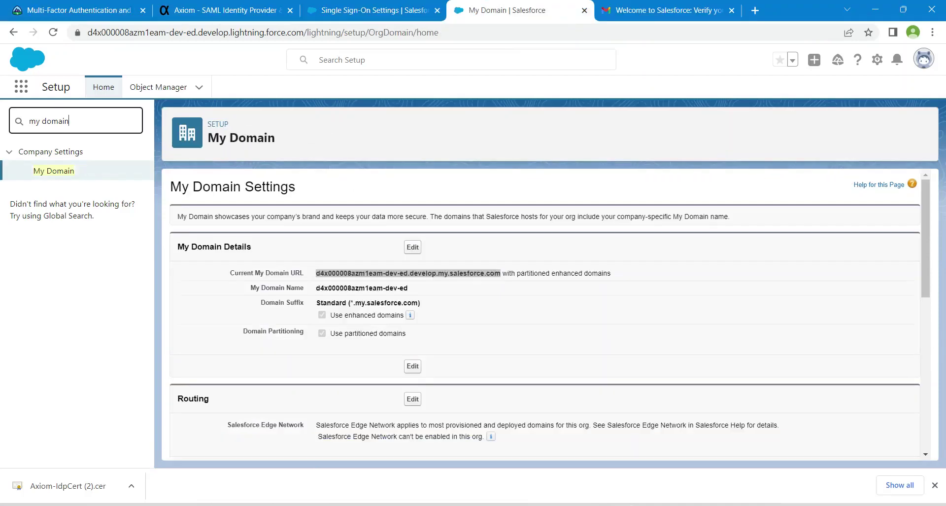
key(BackSpace)
key(BackSpace)
key(BackSpace)
key(BackSpace)
key(BackSpace)
key(BackSpace)
key(BackSpace)
key(BackSpace)
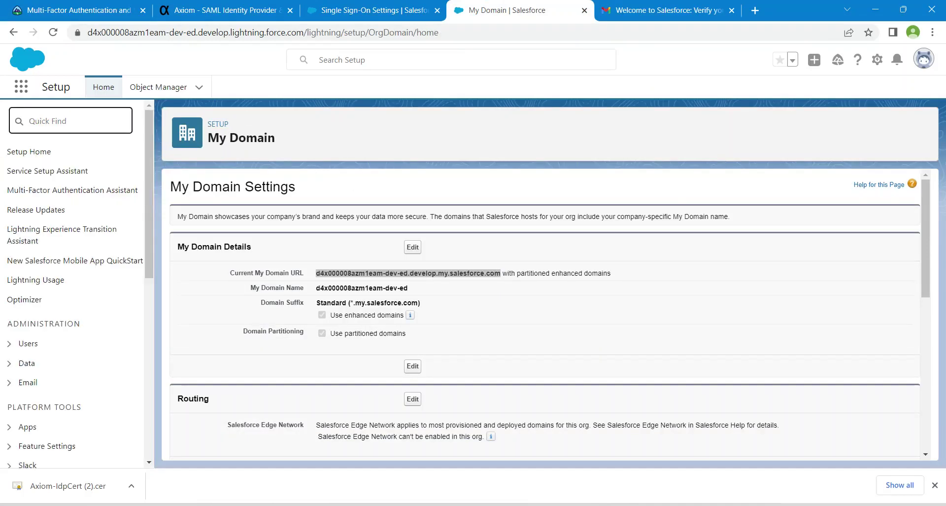
text(permission)
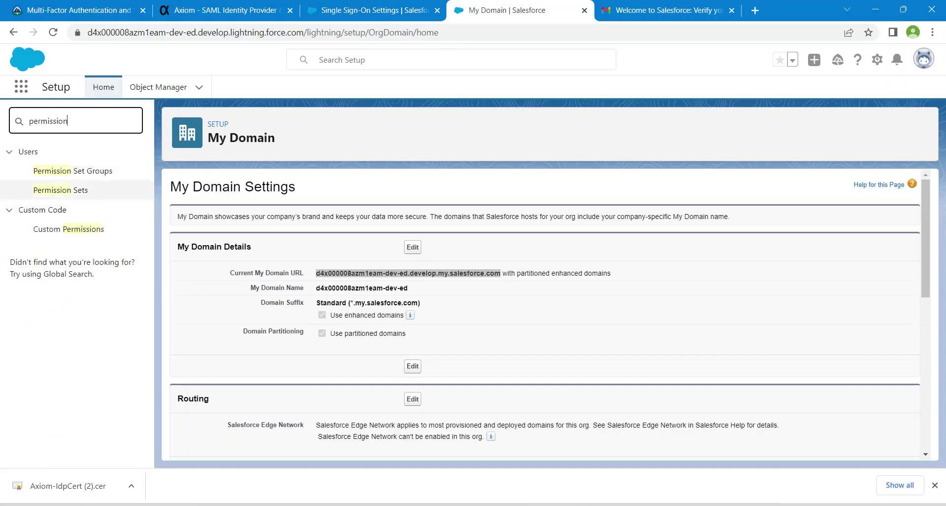
click(60, 189)
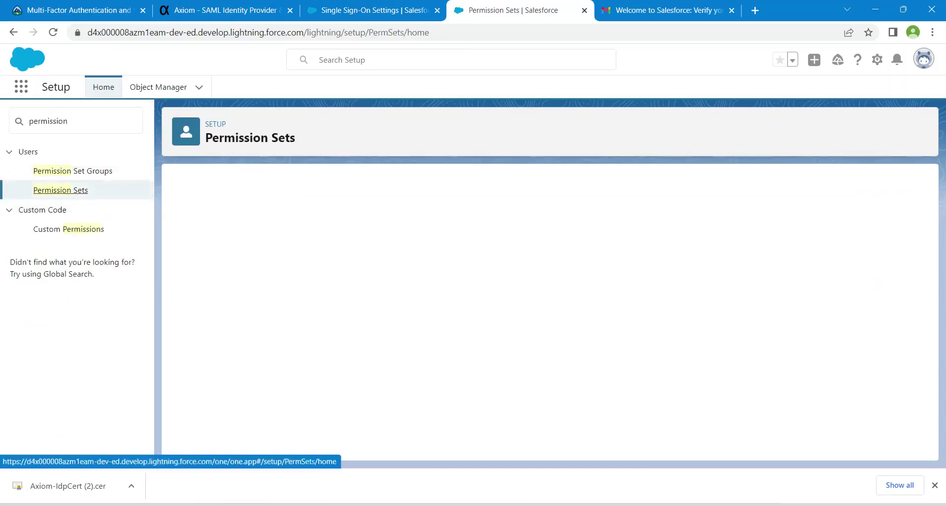
Create a new permission set labelled Single Sign-On with API name Single_Sign_On
key(ctrl+1)
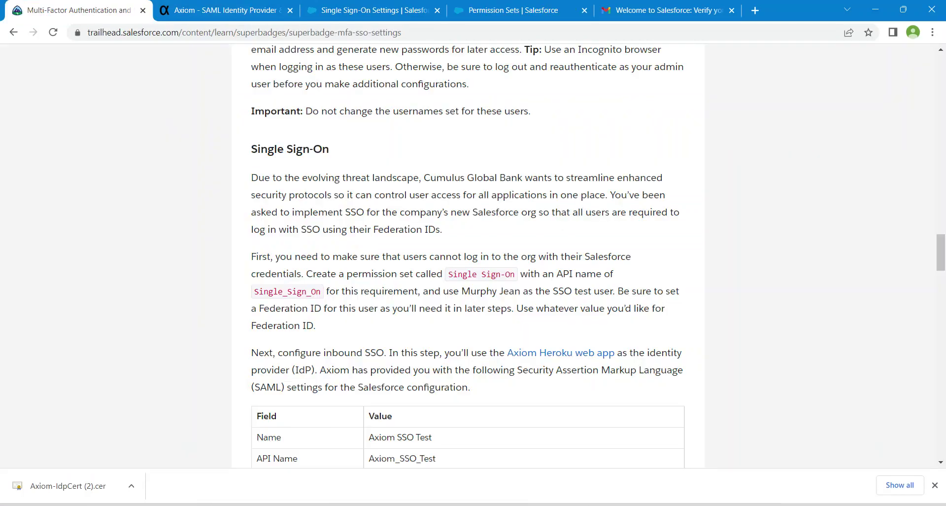
drag(448, 274, 515, 274)
key(ctrl+c)
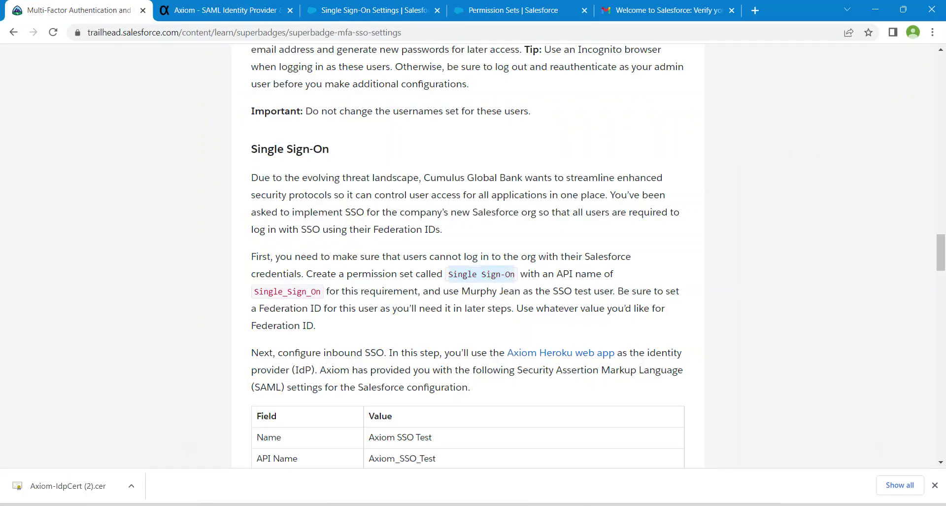
click(518, 10)
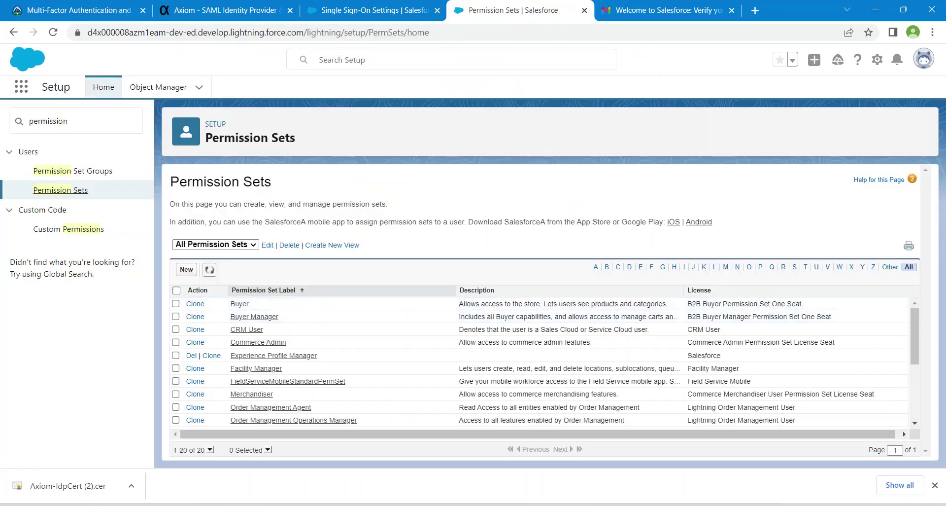
click(187, 269)
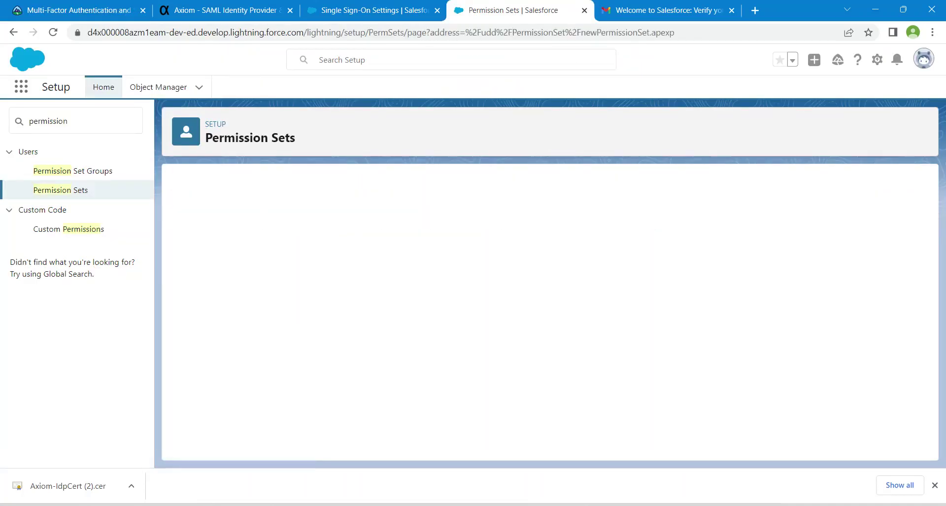
key(ctrl+v)
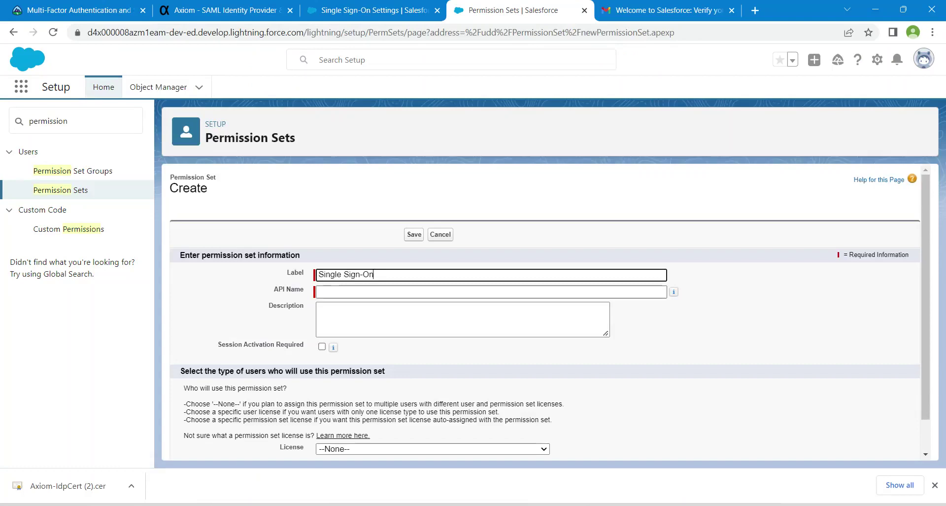
key(Tab)
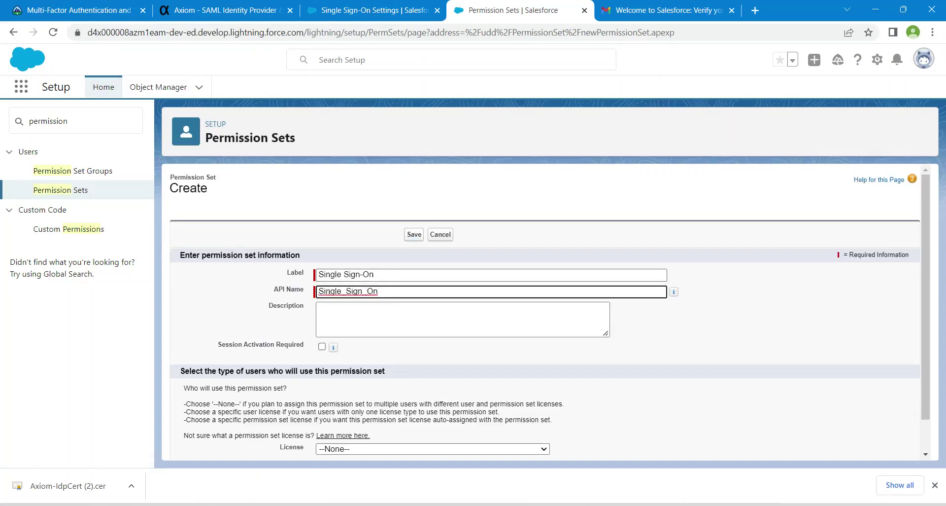
key(Return)
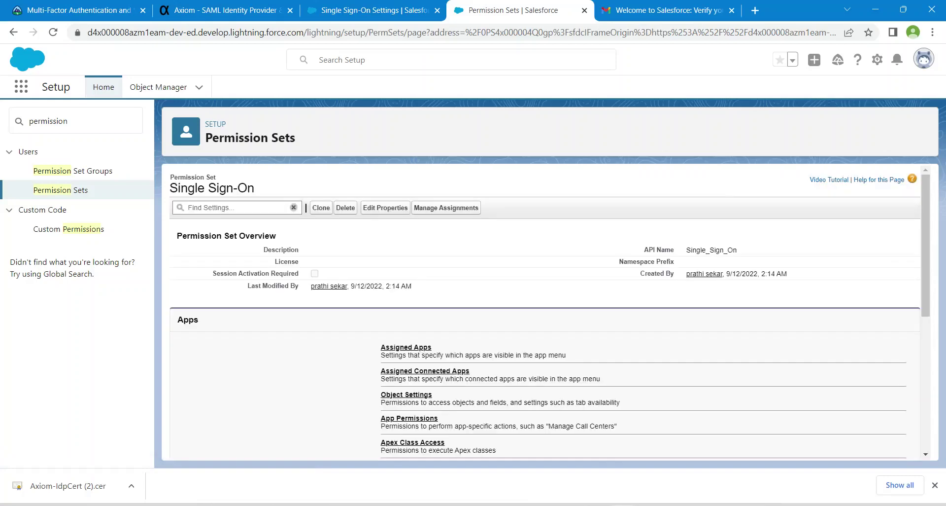
Check Is Single Sign-On Enabled in the set's System Permissions and confirm the save
scroll(549, 313, down, 5)
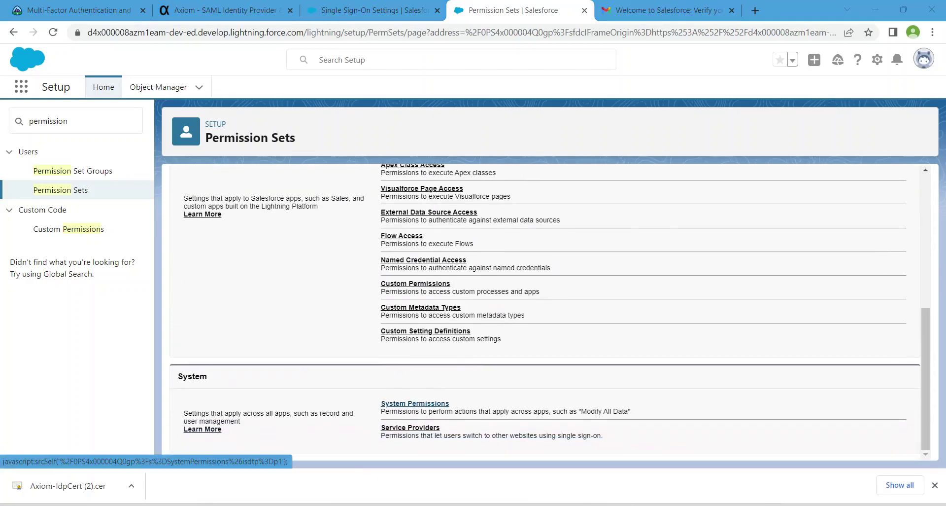
click(415, 403)
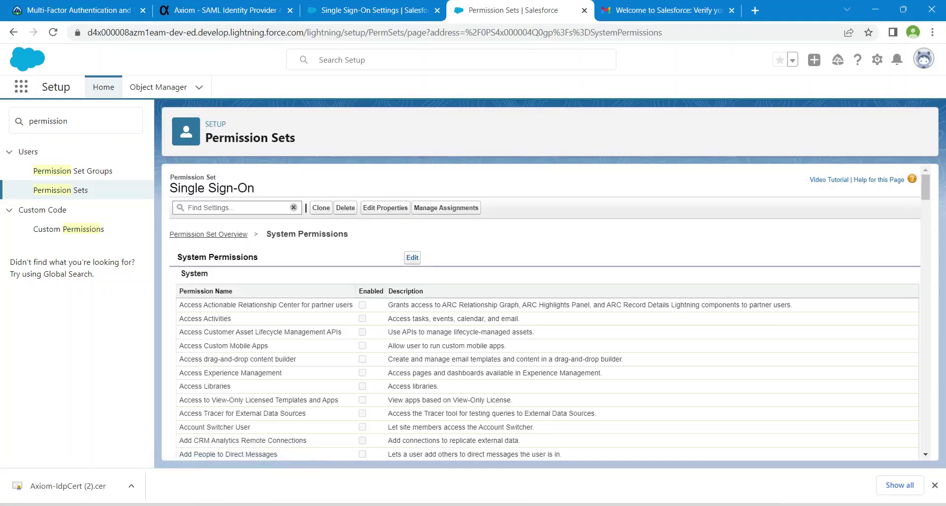
click(431, 258)
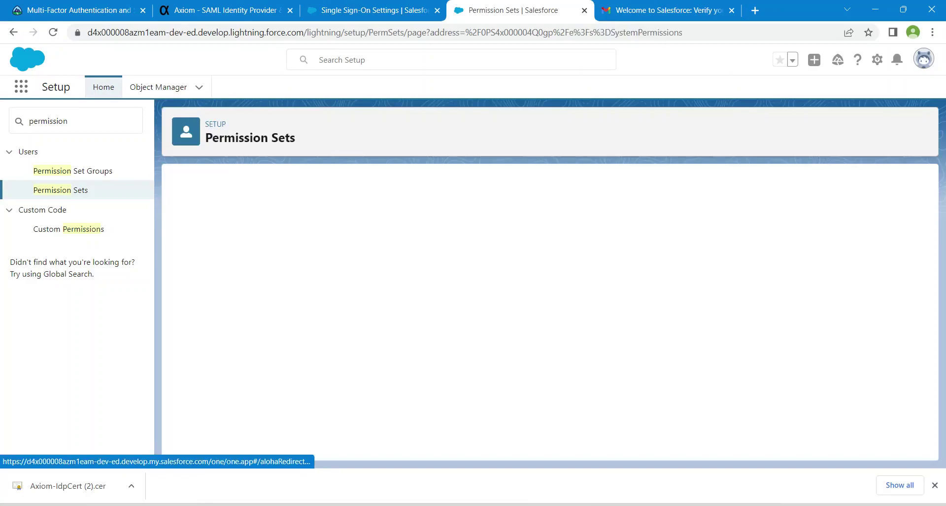
scroll(547, 310, down, 3)
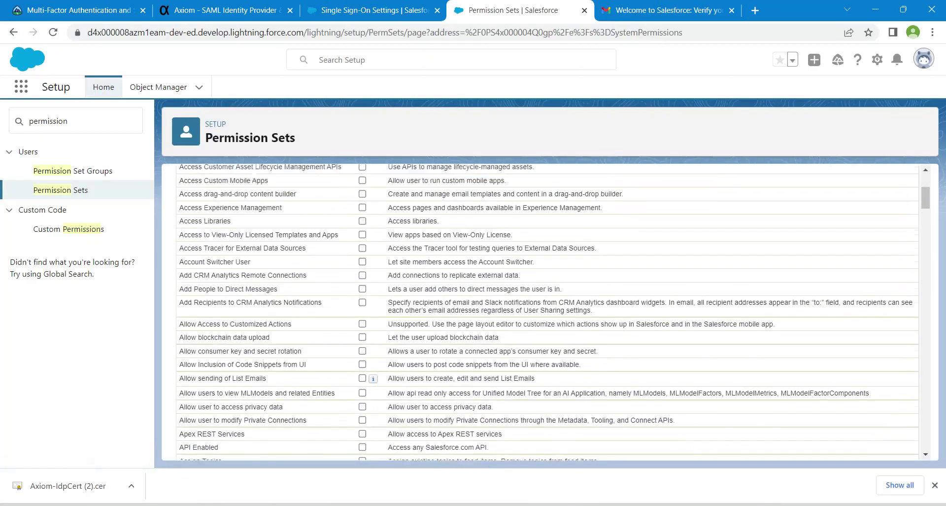
scroll(547, 311, down, 15)
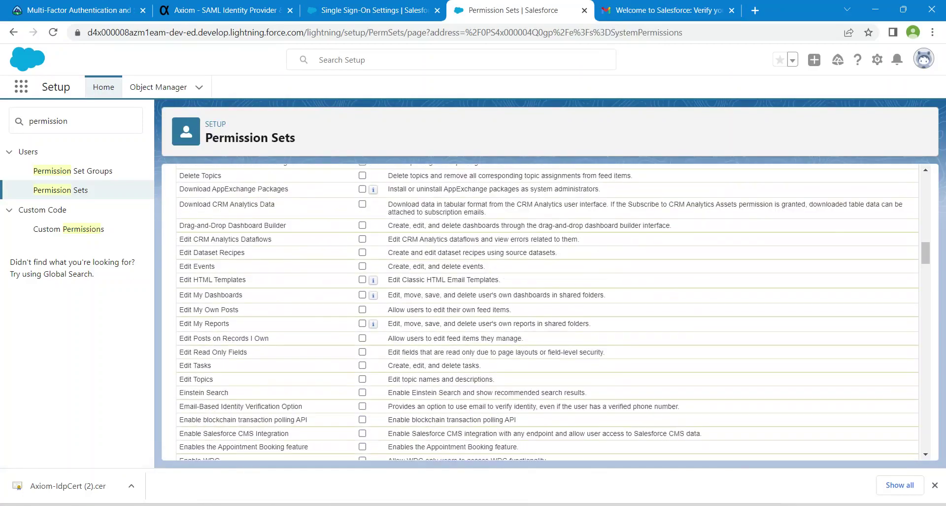
scroll(547, 311, down, 4)
scroll(547, 310, down, 5)
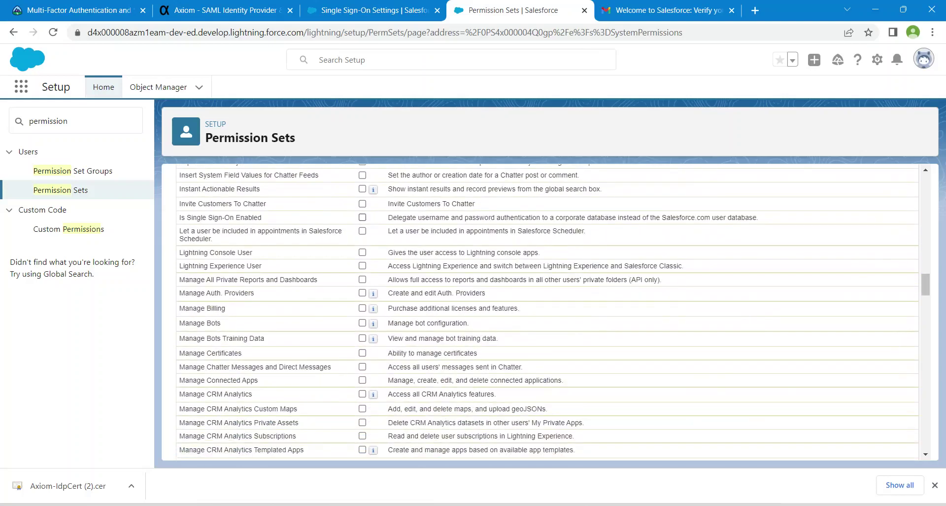
click(362, 217)
scroll(547, 311, up, 15)
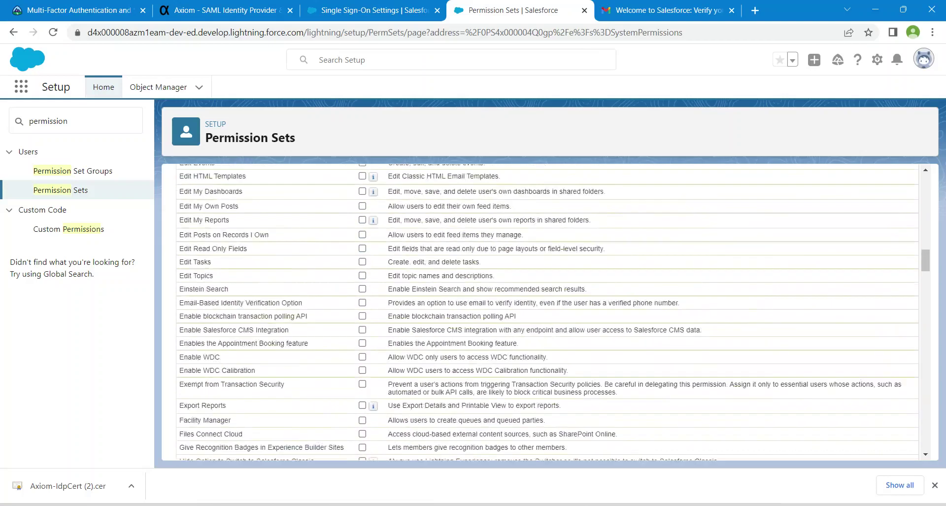
scroll(547, 310, up, 8)
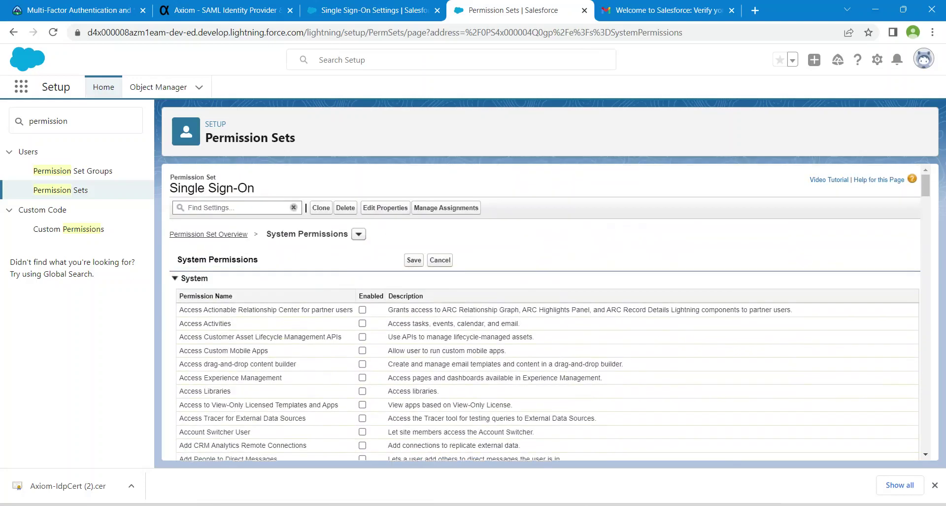
click(414, 260)
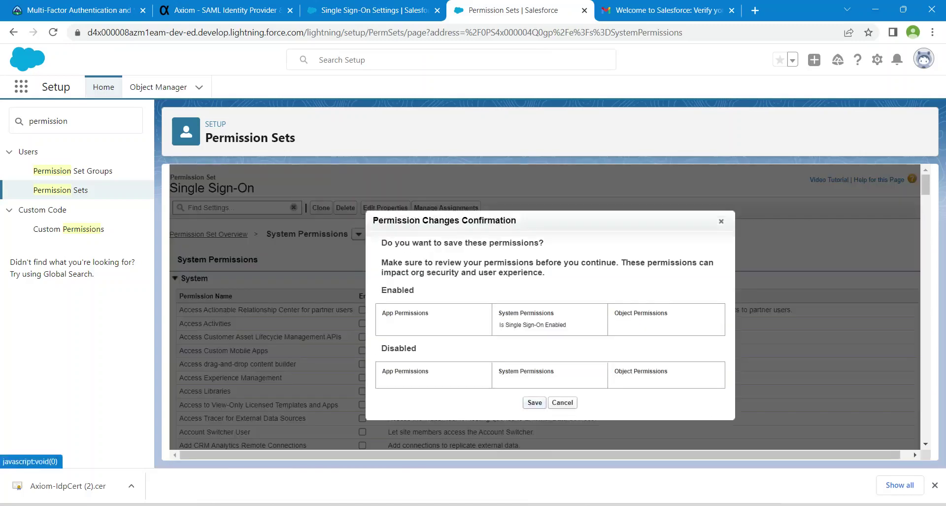
key(Return)
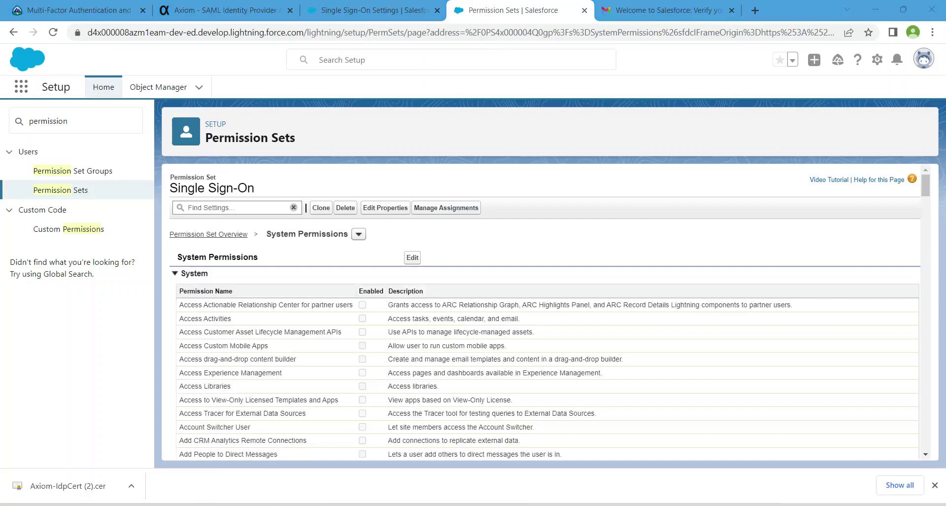
Assign the Single Sign-On permission set to the Standard Platform User test user
click(446, 208)
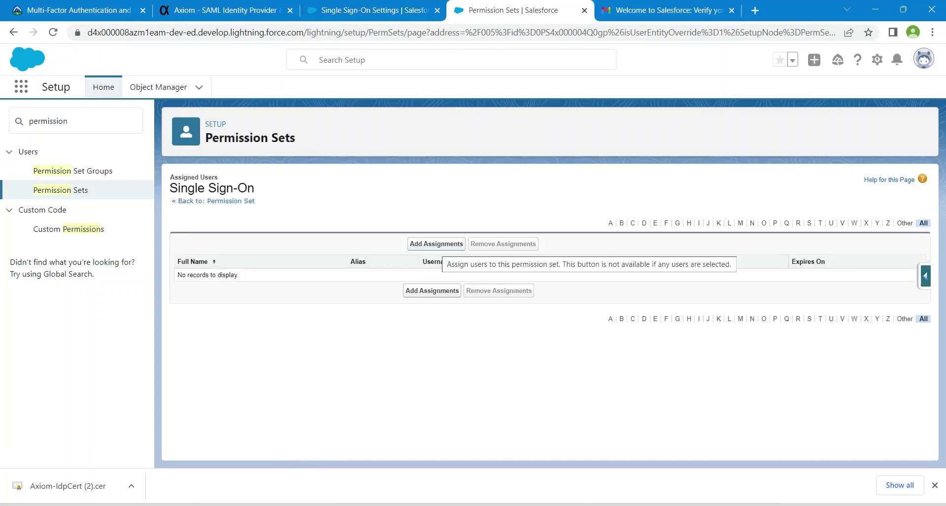
click(436, 243)
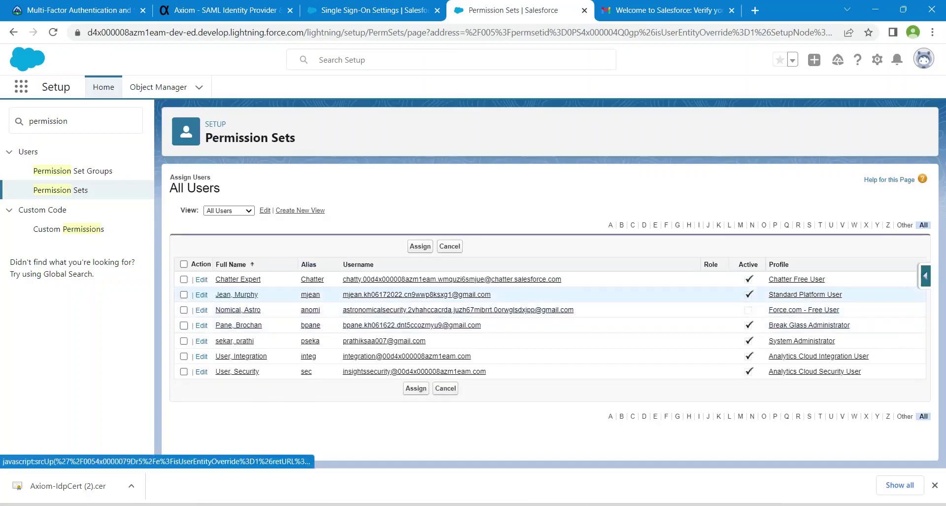
click(184, 294)
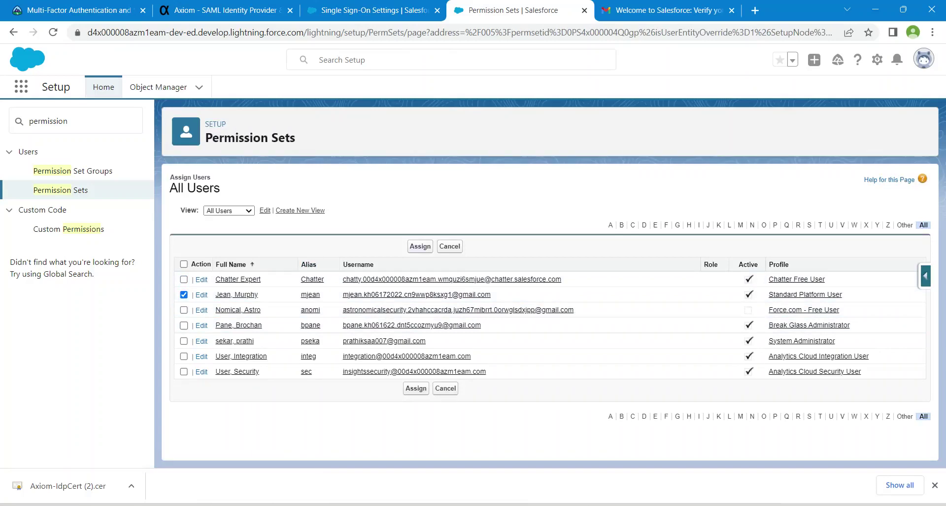
click(420, 246)
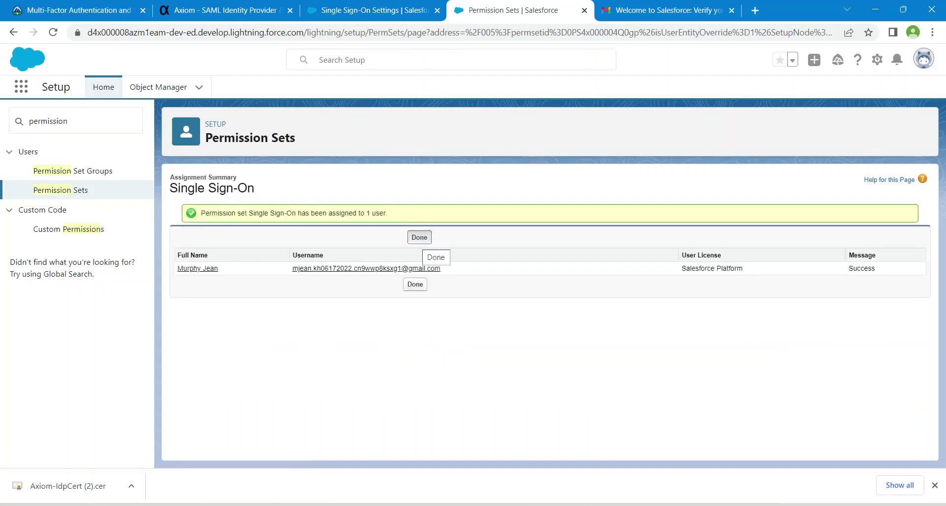
click(419, 237)
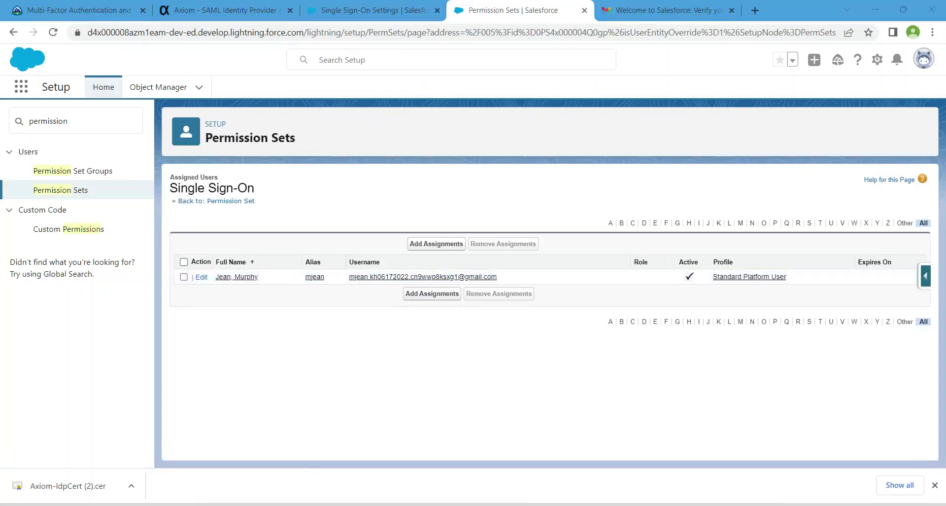
Search Quick Find for 'my dom' and open My Domain settings
click(68, 121)
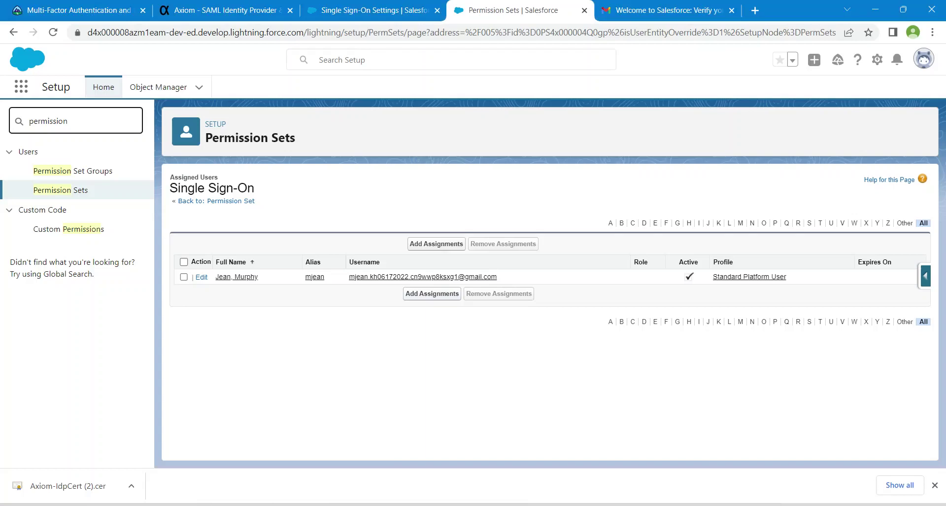
key(BackSpace)
key(BackSpace)
key(BackSpace)
key(BackSpace)
key(BackSpace)
key(BackSpace)
key(BackSpace)
key(BackSpace)
key(BackSpace)
key(BackSpace)
text(m)
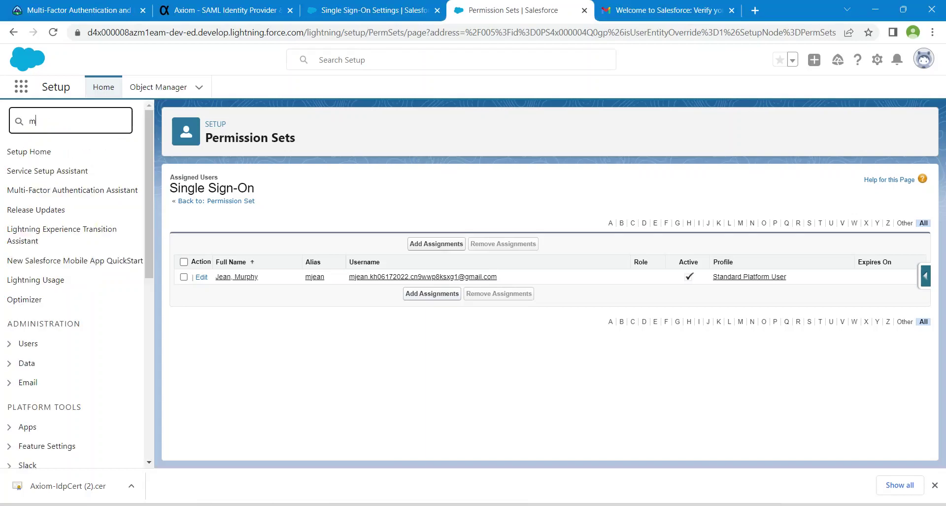
text(y dom)
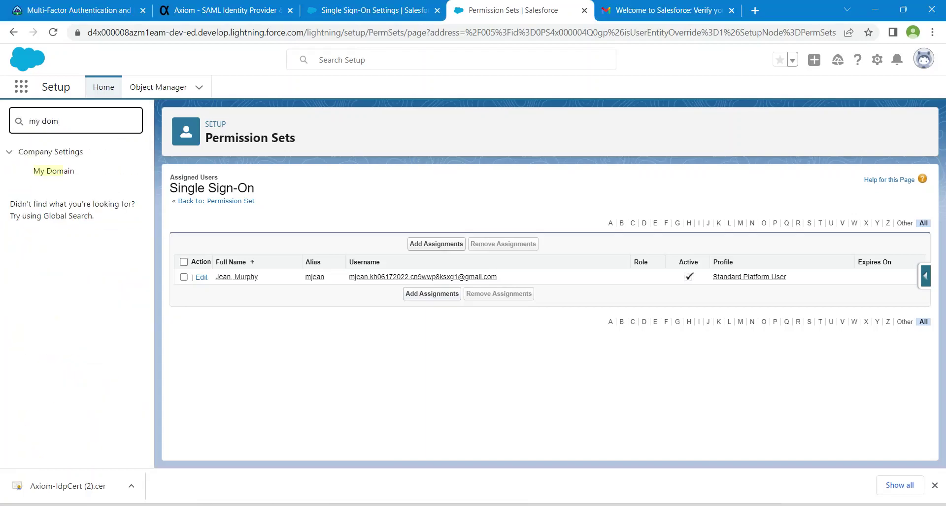
click(53, 171)
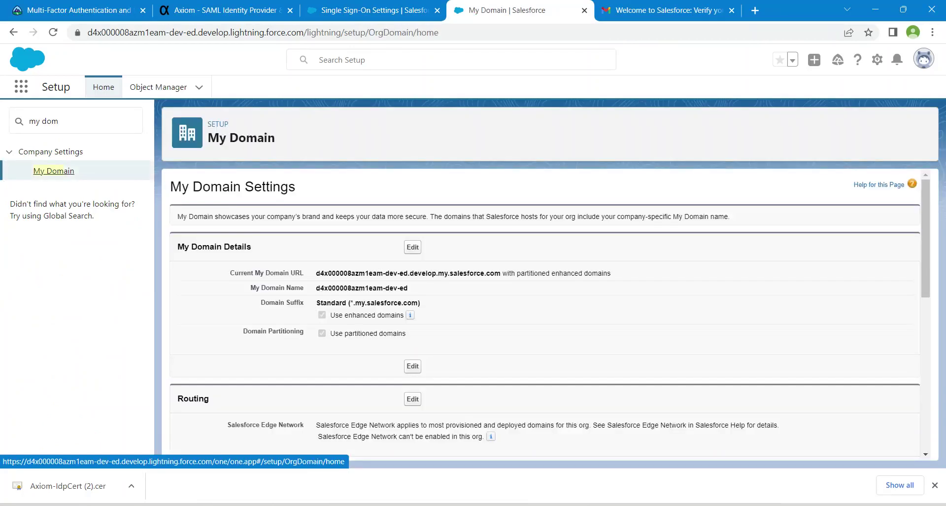
Turn on Prevent login from login.salesforce.com in My Domain policies and save
scroll(545, 308, down, 5)
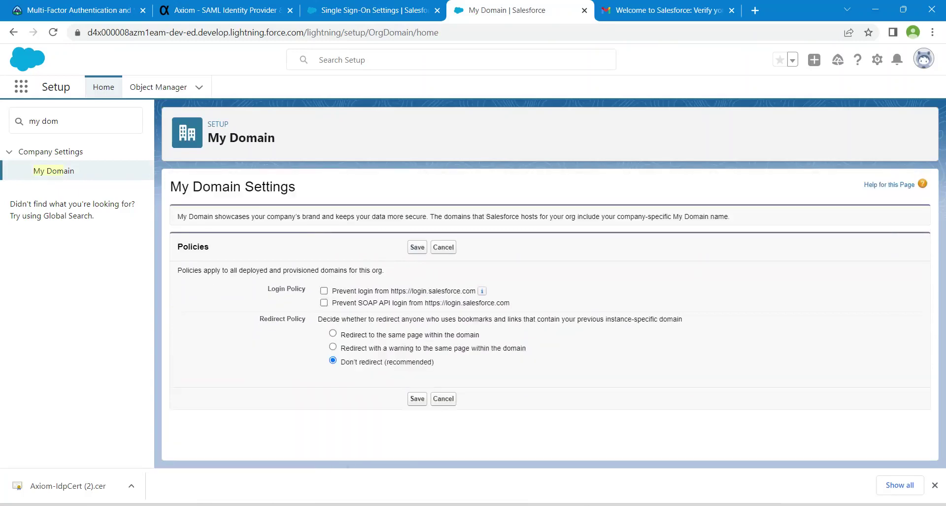
click(323, 290)
click(417, 246)
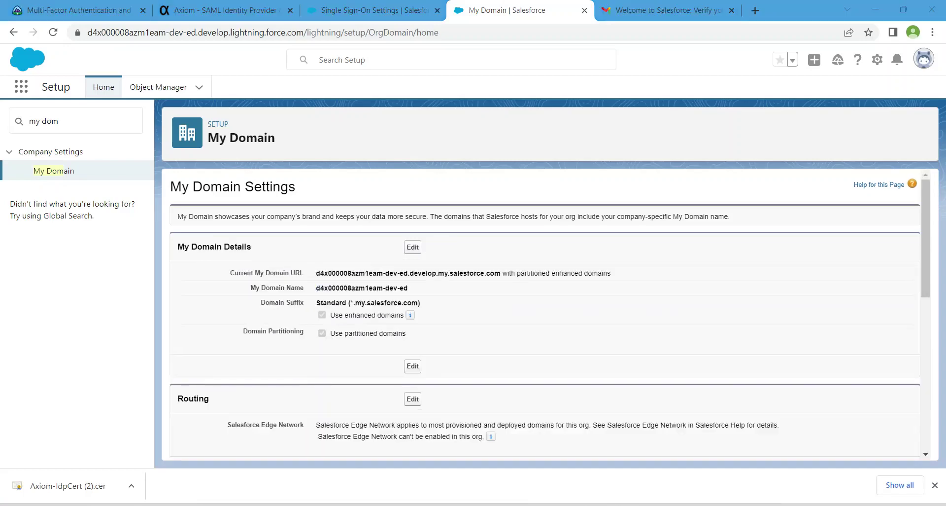
Enable Axiom SSO Test in the My Domain authentication configuration and save
scroll(542, 315, down, 7)
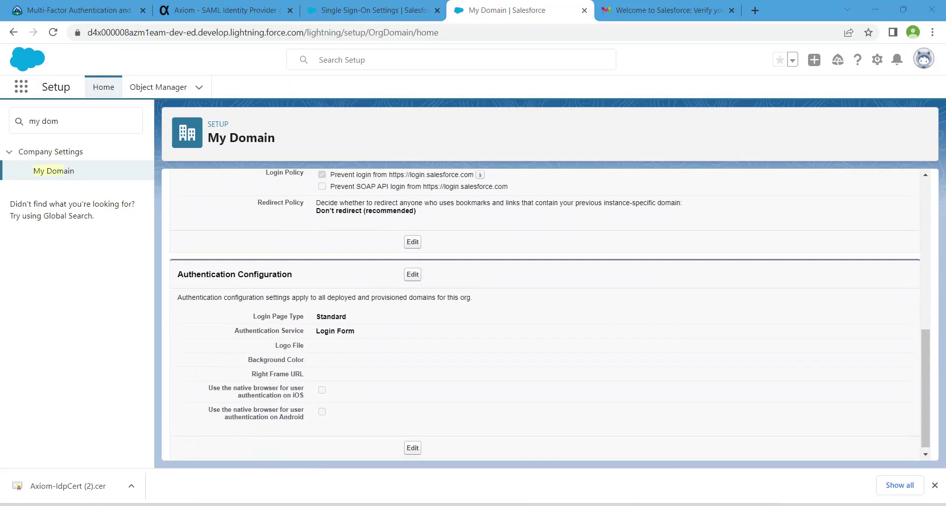
click(413, 274)
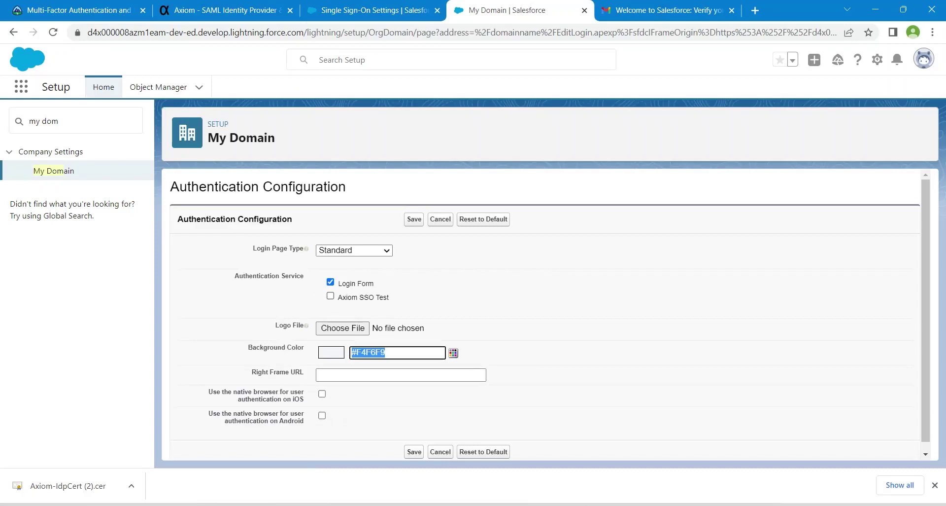
click(330, 295)
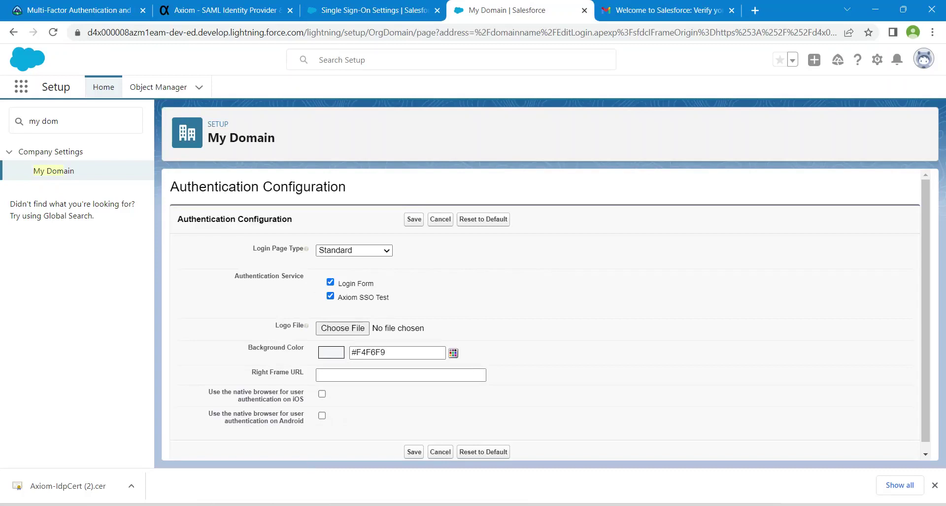
click(414, 218)
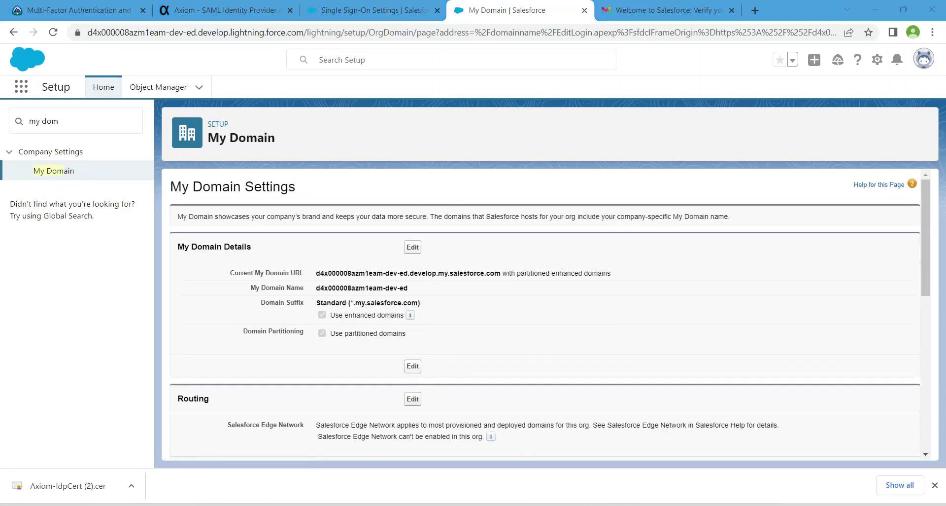
Open the Axiom Heroku app's SAML Identity Provider & Tester and its SAML Response form
key(ctrl+1)
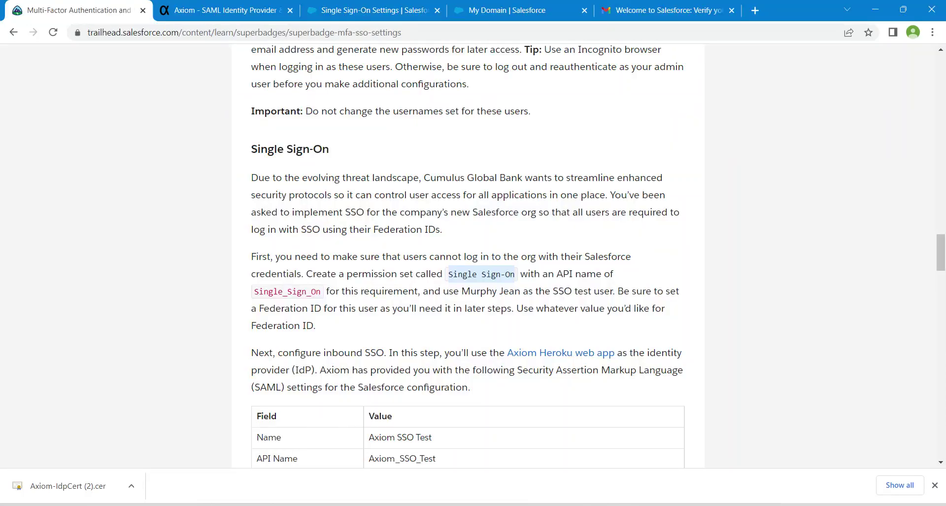
click(560, 352)
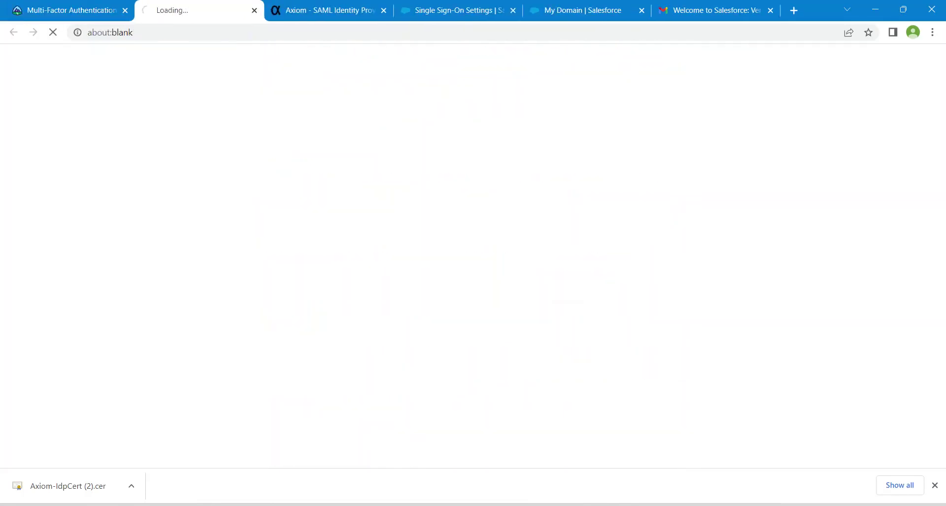
click(341, 10)
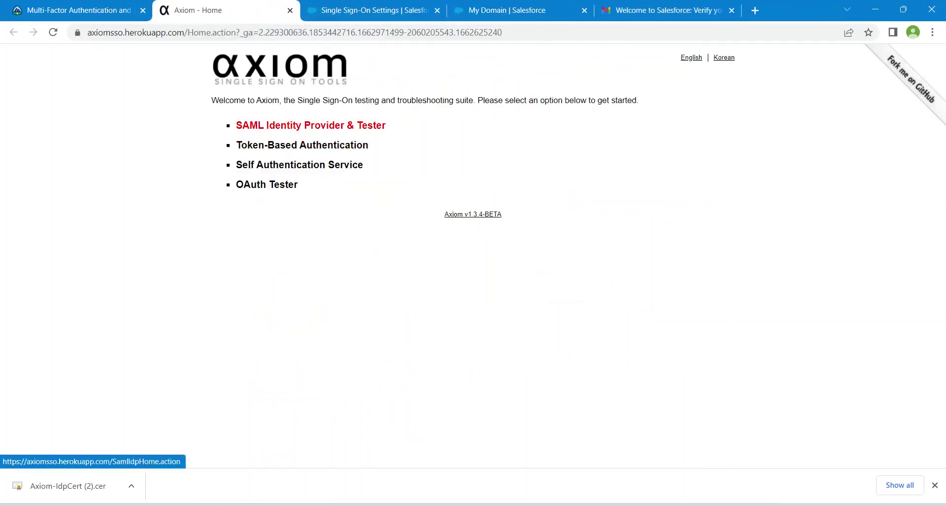
click(310, 126)
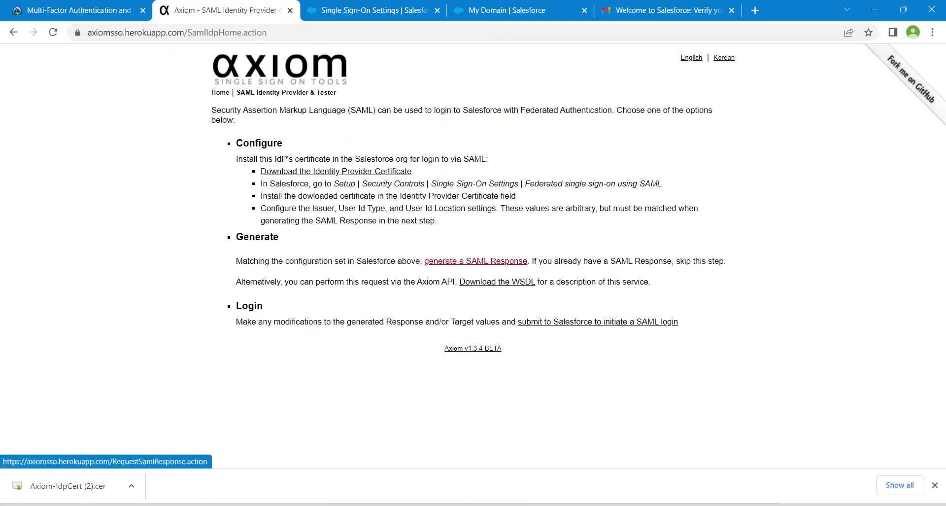
click(475, 261)
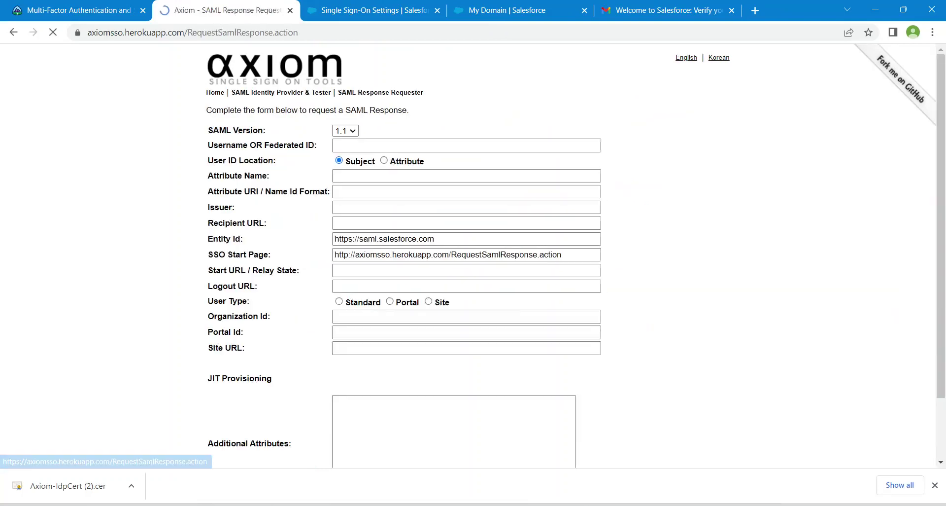
Set SAML Version to 2.0, then go back to Salesforce's Single Sign-On settings
click(345, 131)
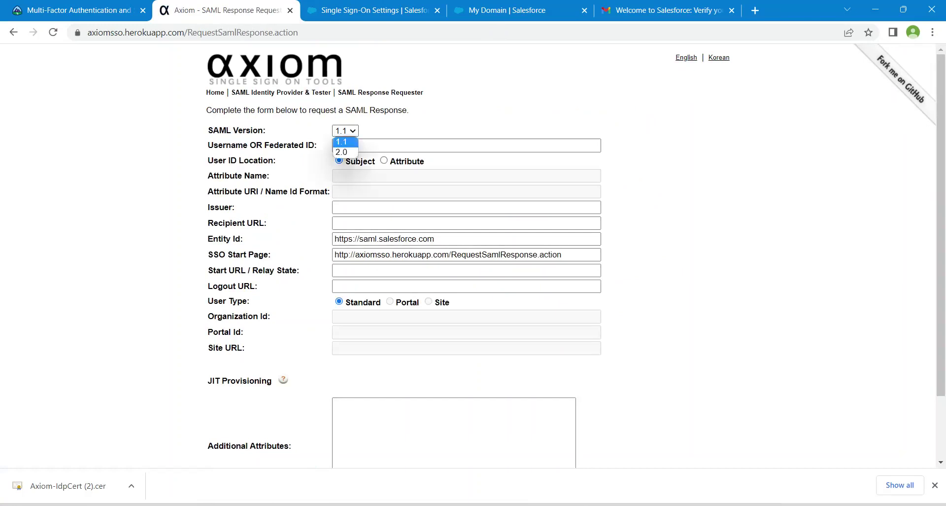
click(345, 150)
click(334, 145)
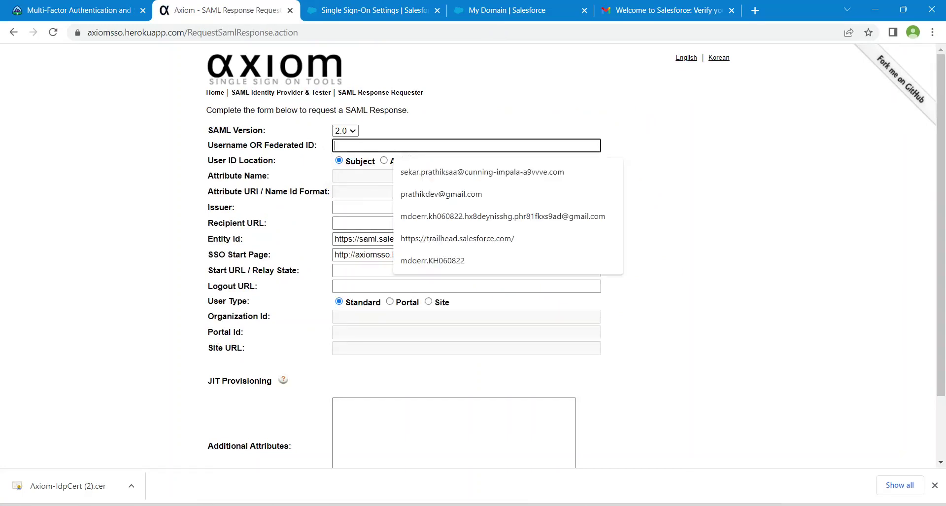
key(Down)
key(Up)
key(Escape)
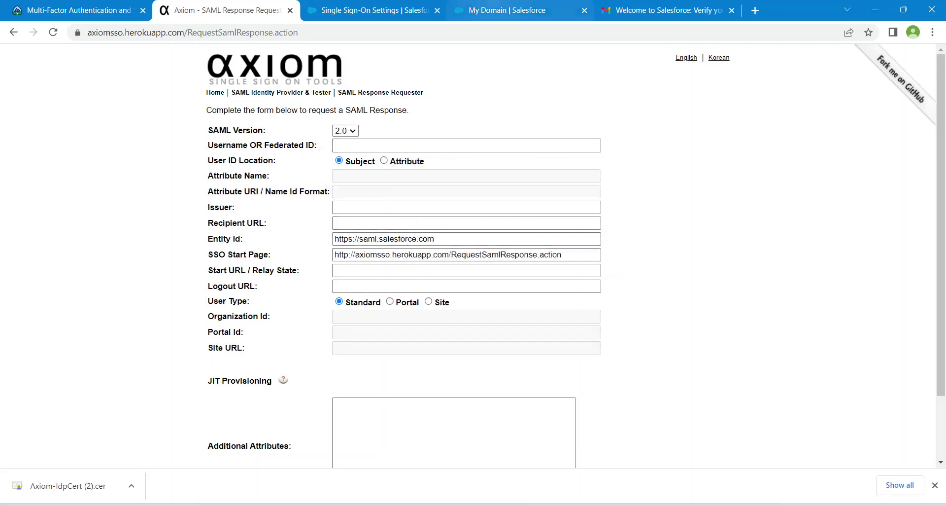
key(ctrl+Tab)
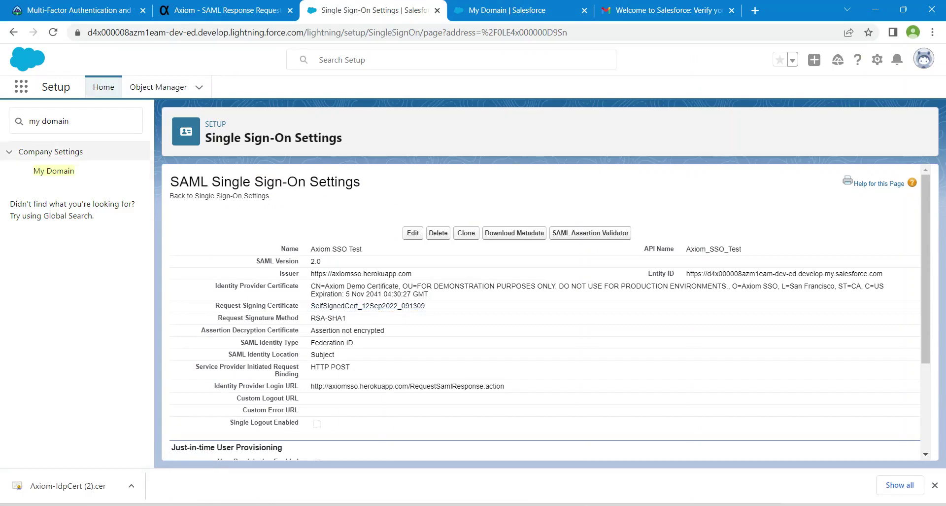
Find Users via the 'user' Quick Find search, open the SSO test user, and select their Federation ID
click(69, 120)
key(BackSpace)
key(BackSpace)
key(BackSpace)
key(BackSpace)
key(BackSpace)
key(BackSpace)
key(BackSpace)
key(BackSpace)
key(BackSpace)
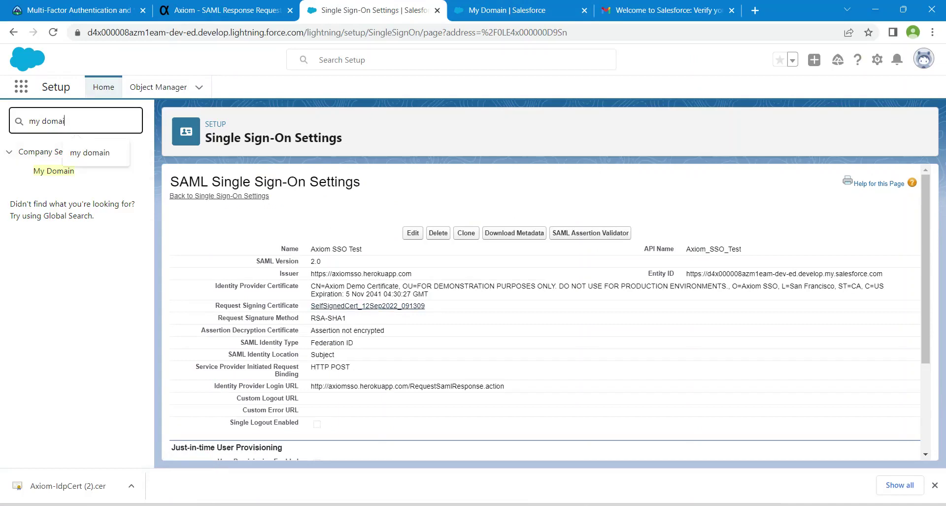
text(user)
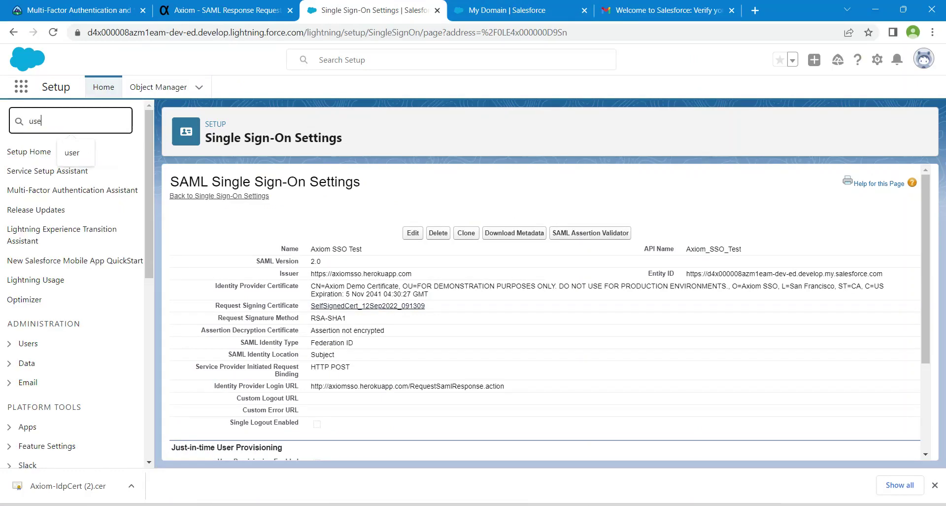
click(43, 307)
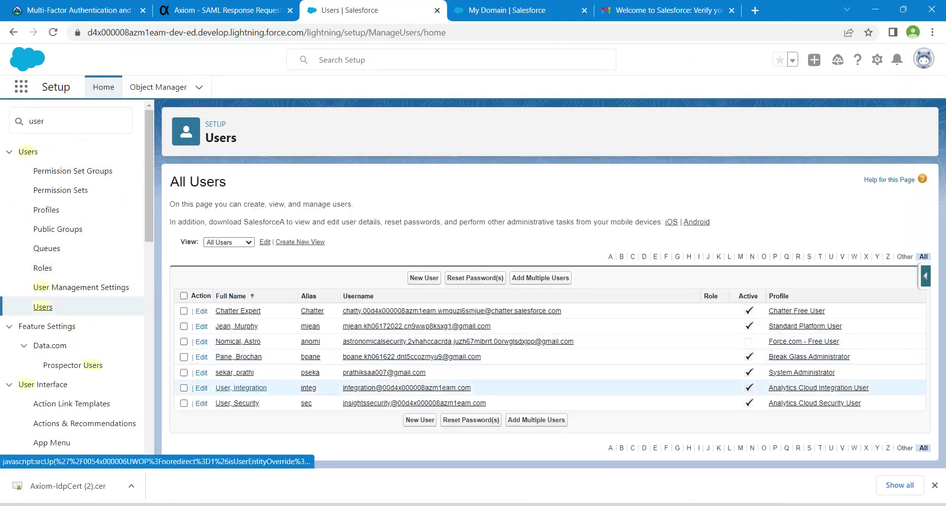
click(236, 326)
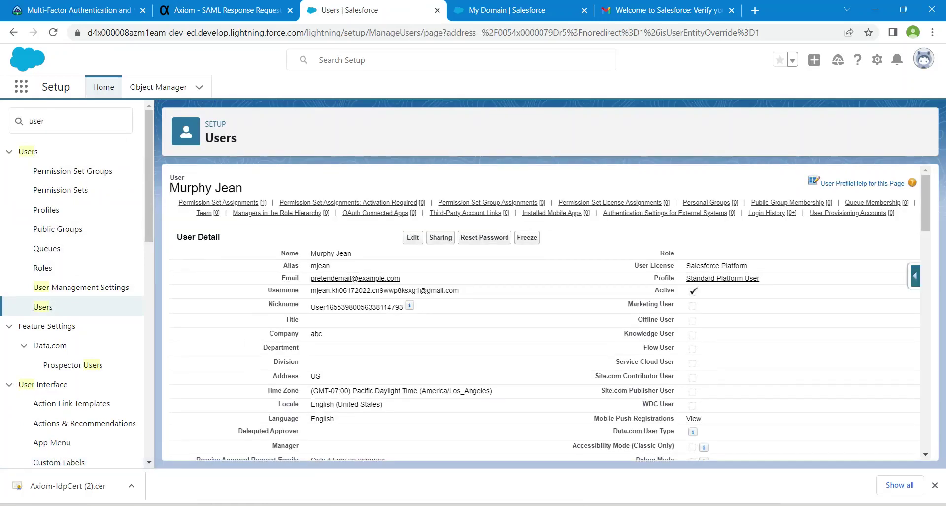
scroll(542, 321, down, 3)
scroll(542, 320, up, 3)
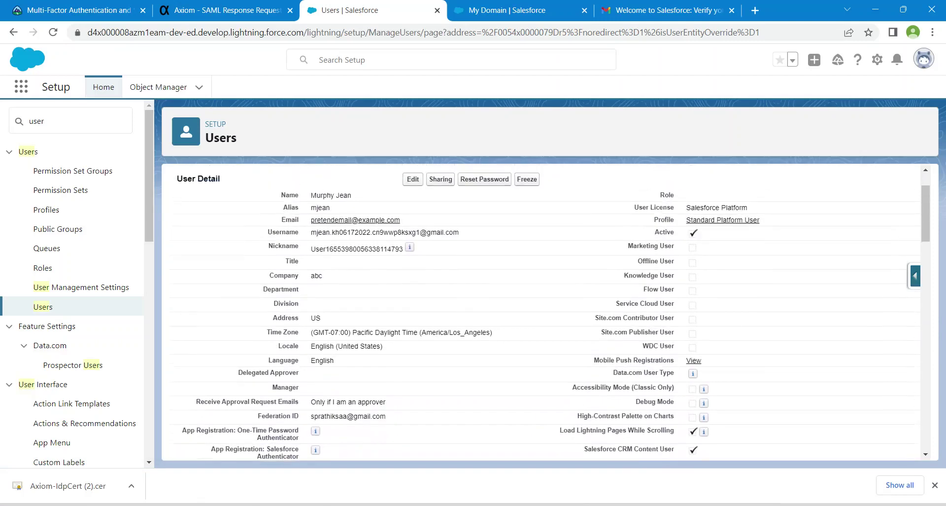
scroll(542, 320, down, 4)
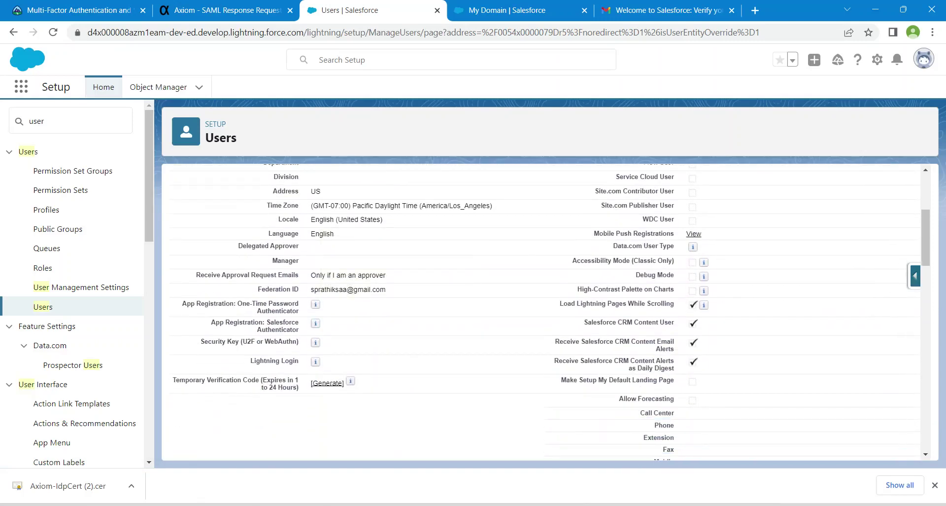
drag(311, 289, 386, 289)
key(ctrl+c)
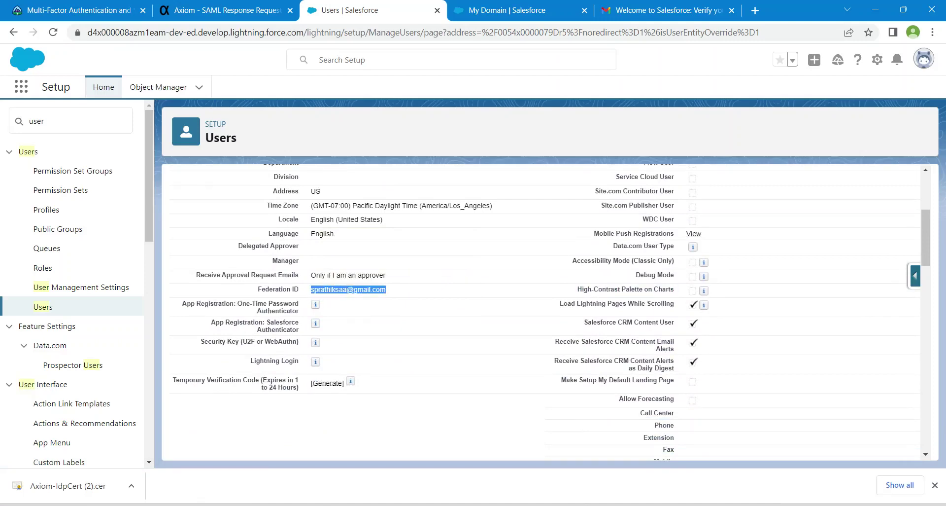
Paste the Federation ID as username and fill the Issuer with the Axiom herokuapp address
click(221, 9)
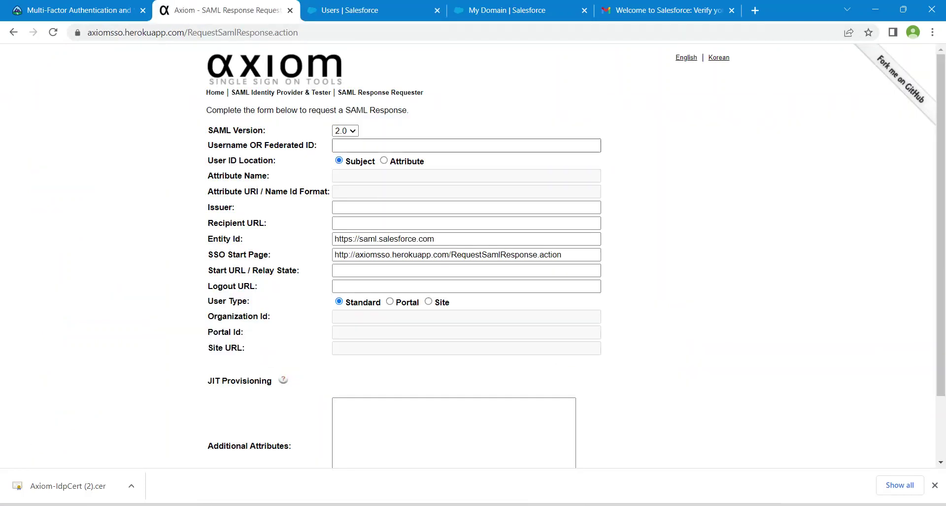
click(466, 145)
key(ctrl+v)
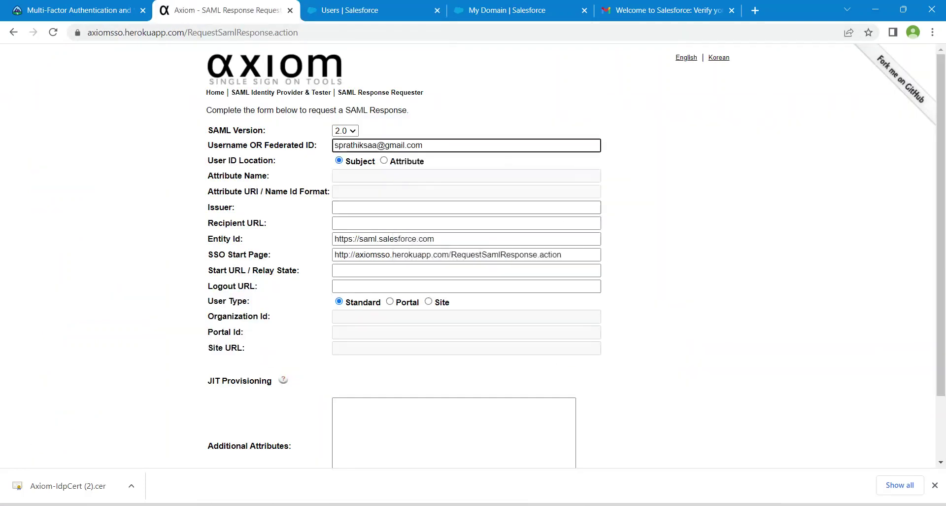
click(466, 207)
click(463, 233)
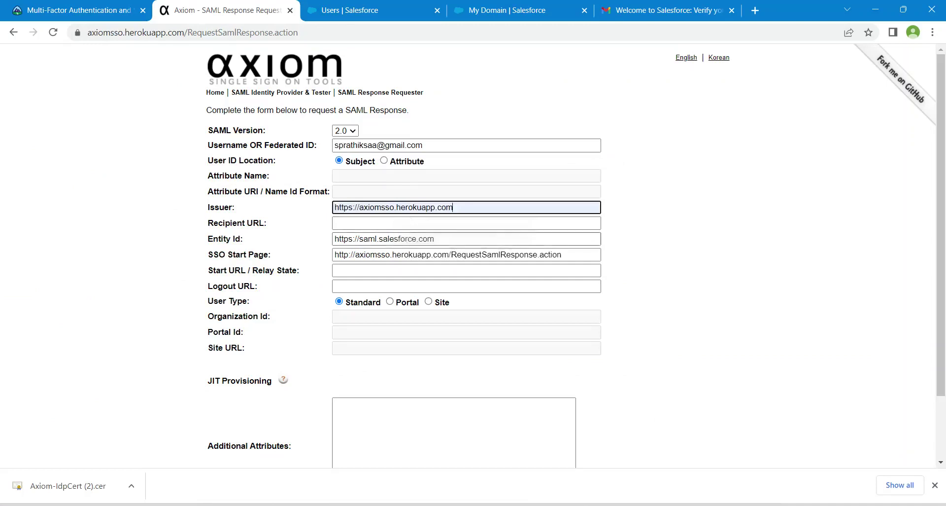
click(466, 223)
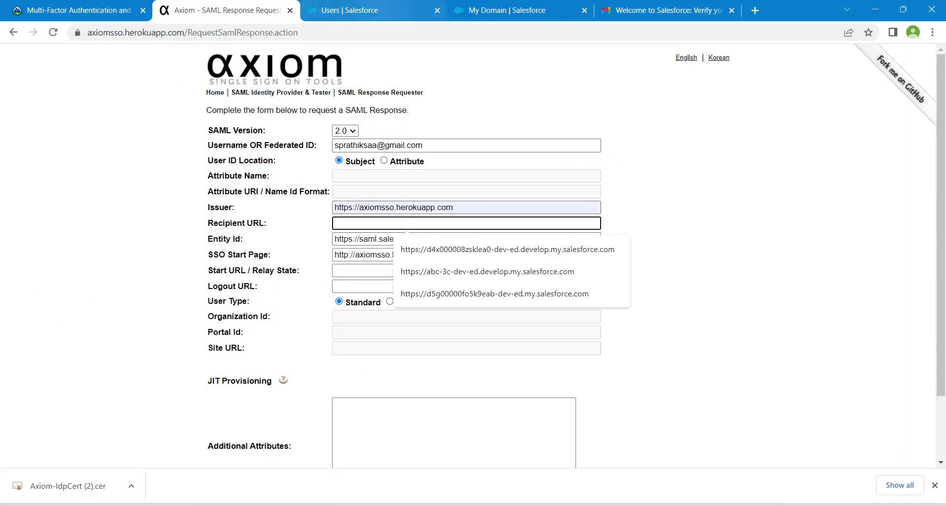
Copy the org's Current My Domain URL from Salesforce's My Domain page
click(350, 10)
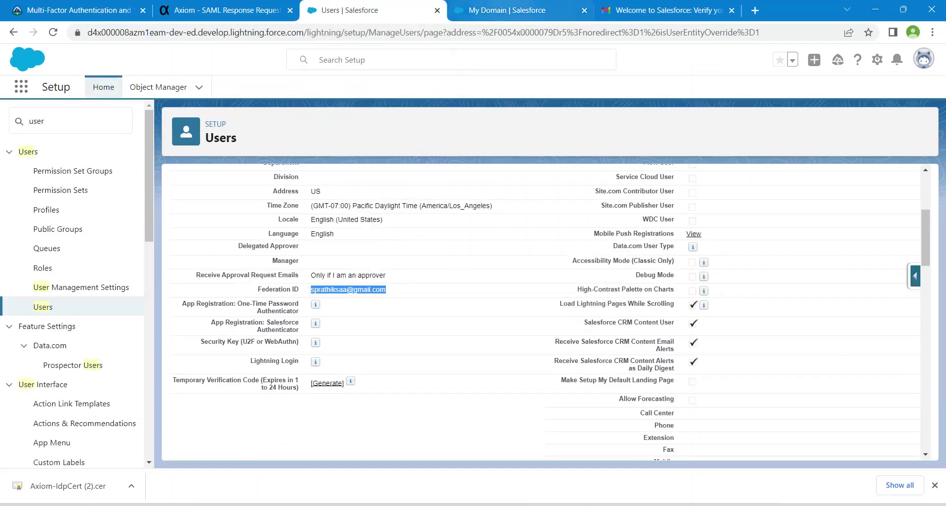
click(506, 9)
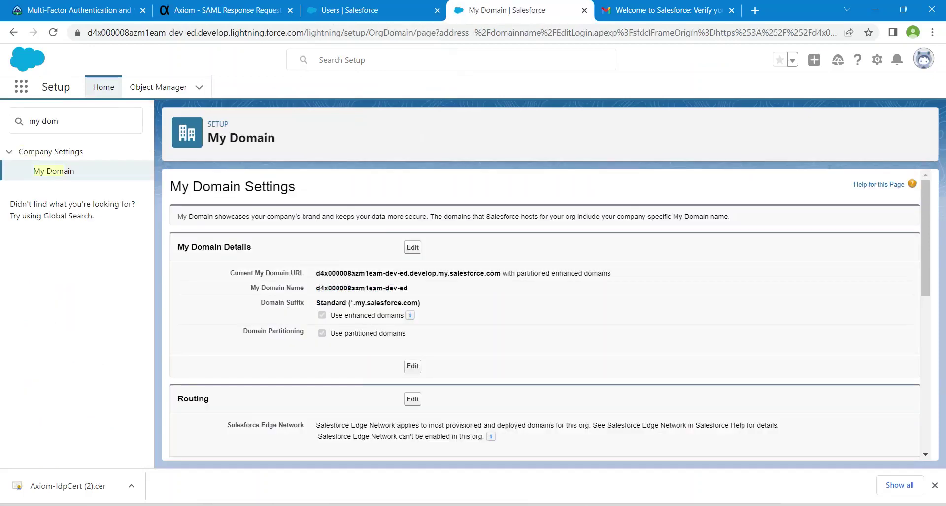
drag(316, 273, 340, 273)
scroll(550, 314, down, 10)
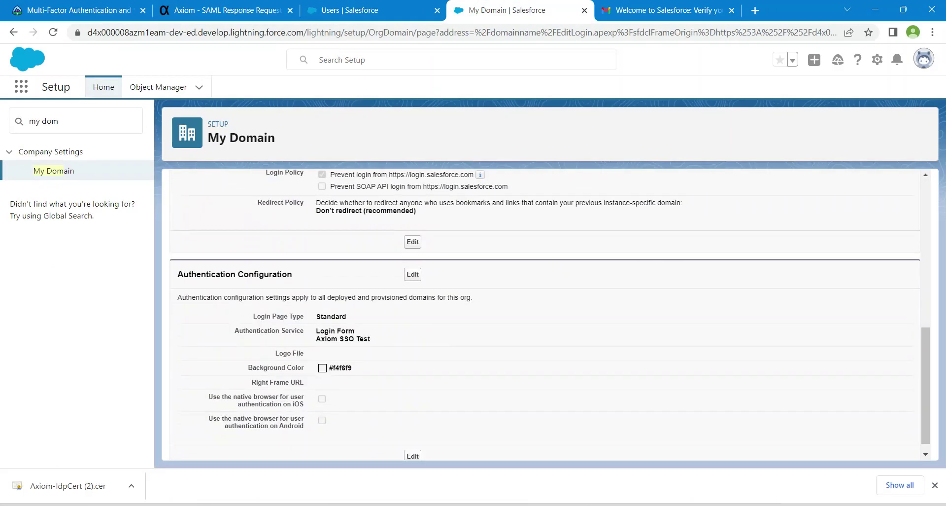
scroll(550, 315, up, 10)
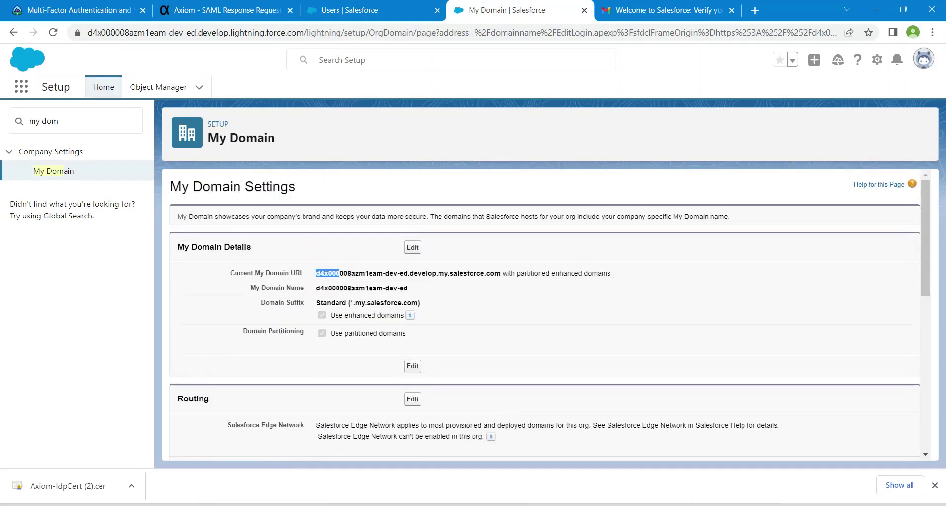
drag(316, 273, 500, 273)
key(ctrl+c)
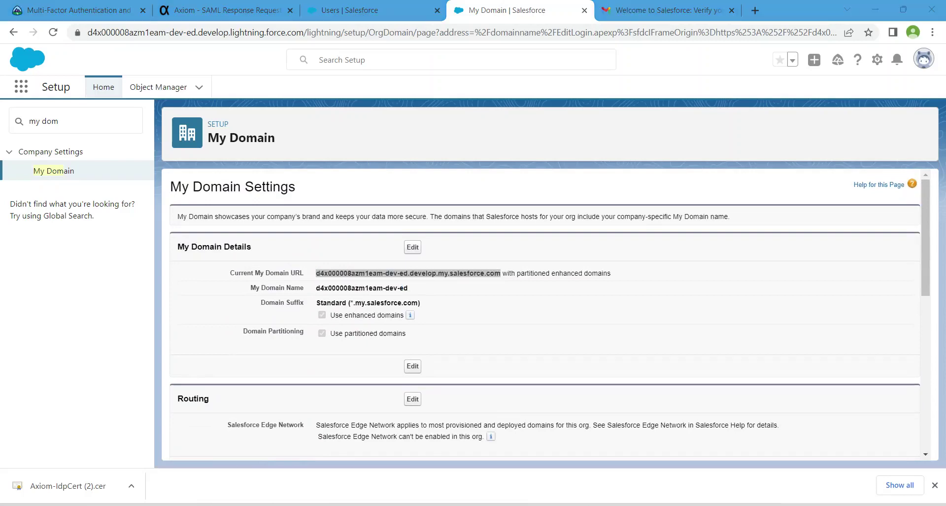
click(222, 10)
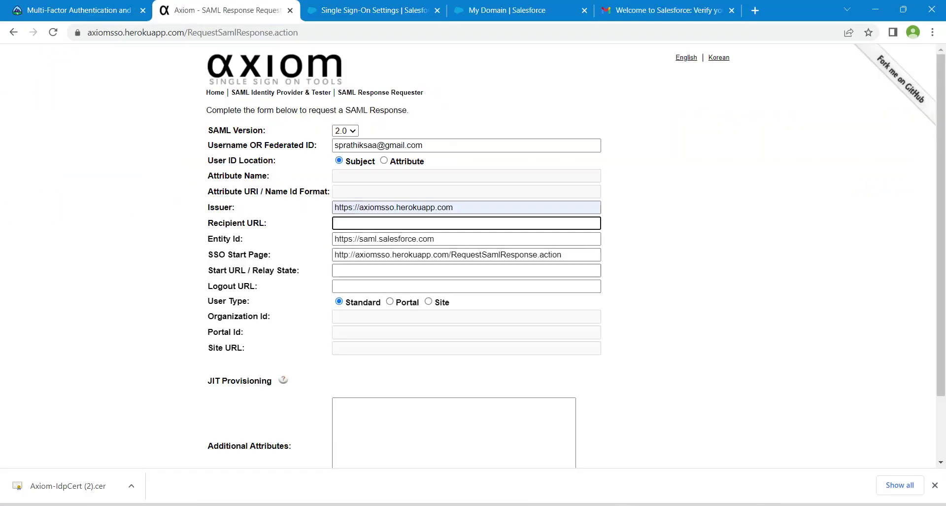
key(Down)
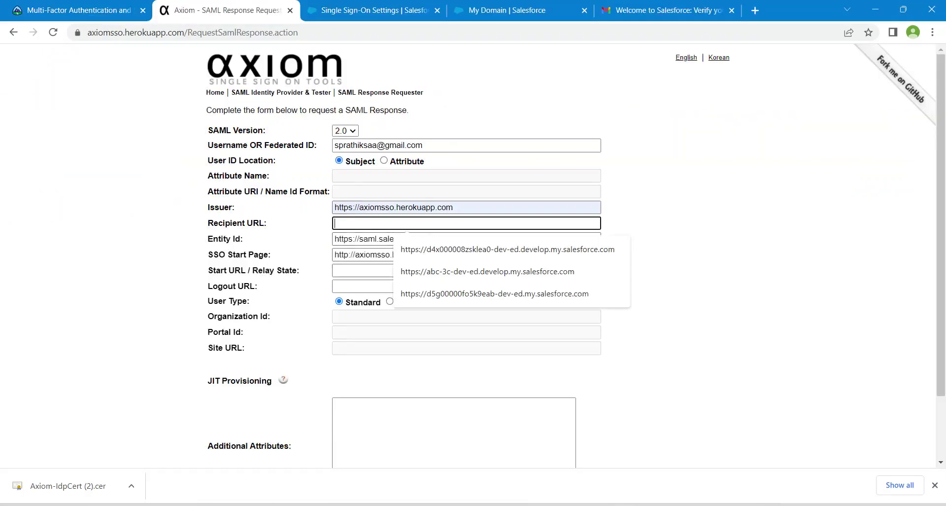
key(ctrl+v)
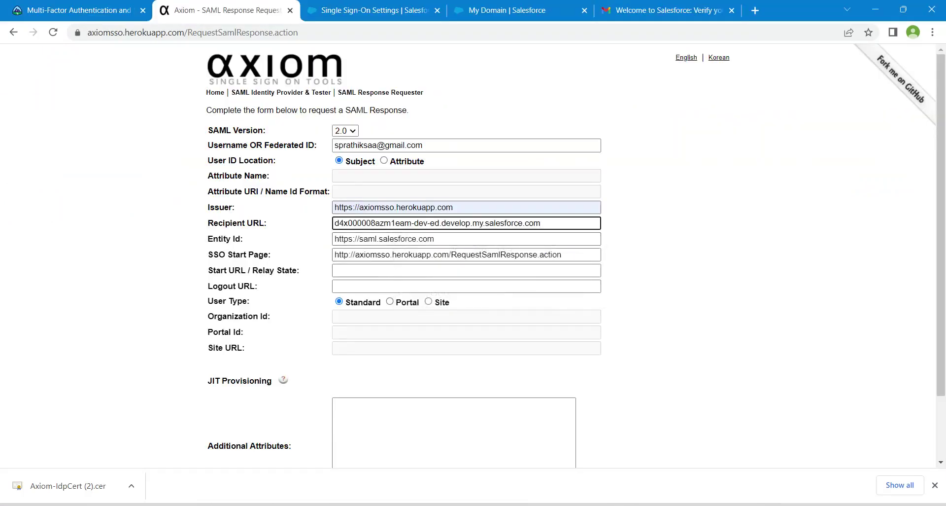
click(333, 223)
text(https)
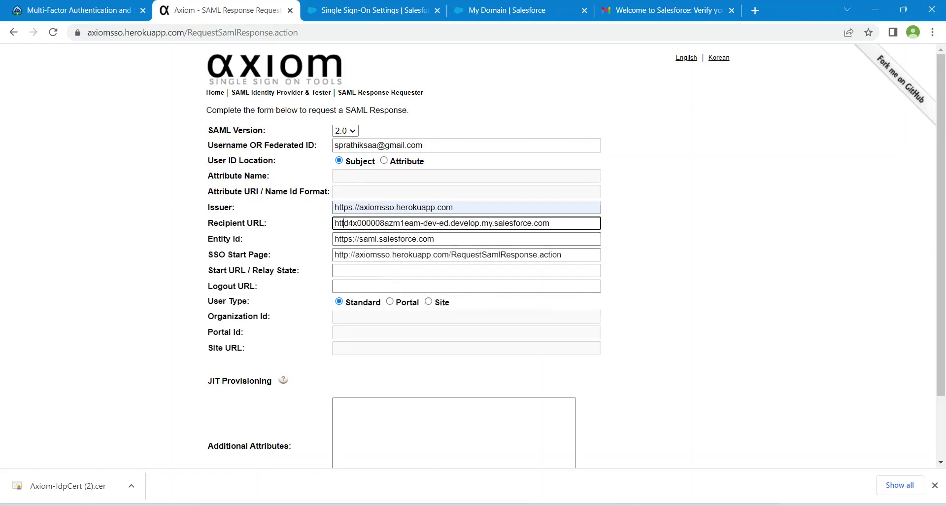
text(:)
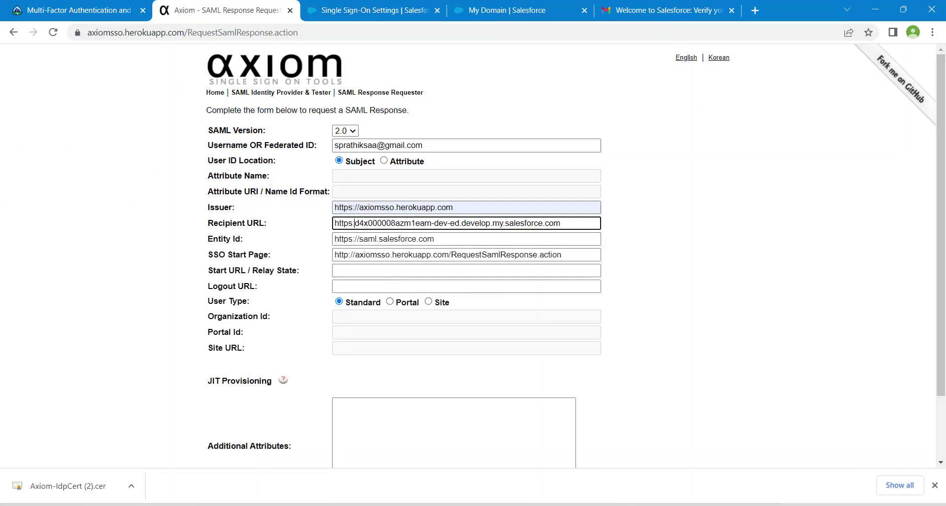
text(//)
Replace the default Entity Id with the same URL and submit the SAML response request
key(Tab)
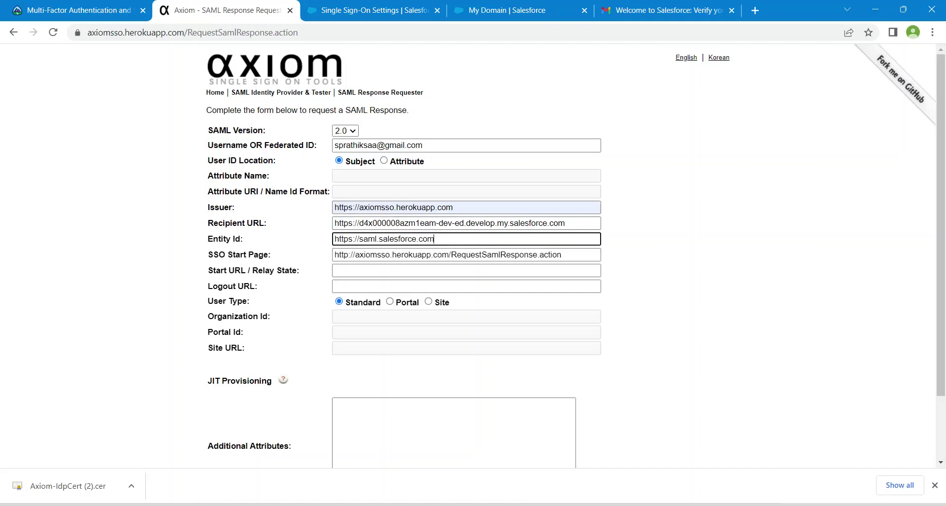
key(BackSpace)
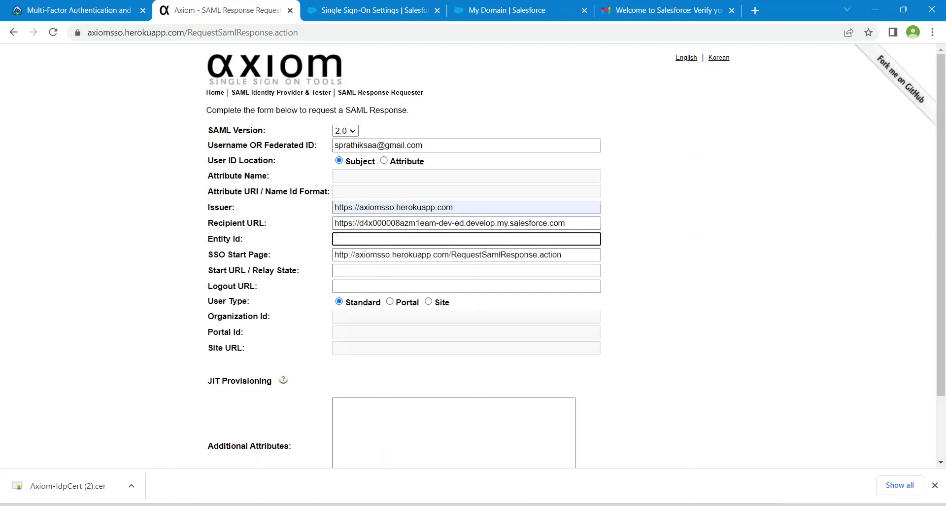
key(shift+Tab)
key(ctrl+c)
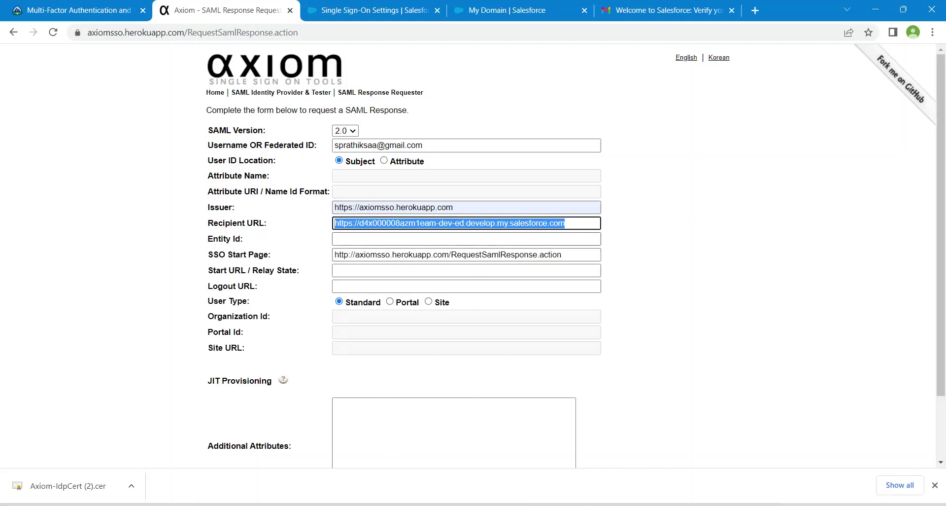
key(Tab)
key(ctrl+v)
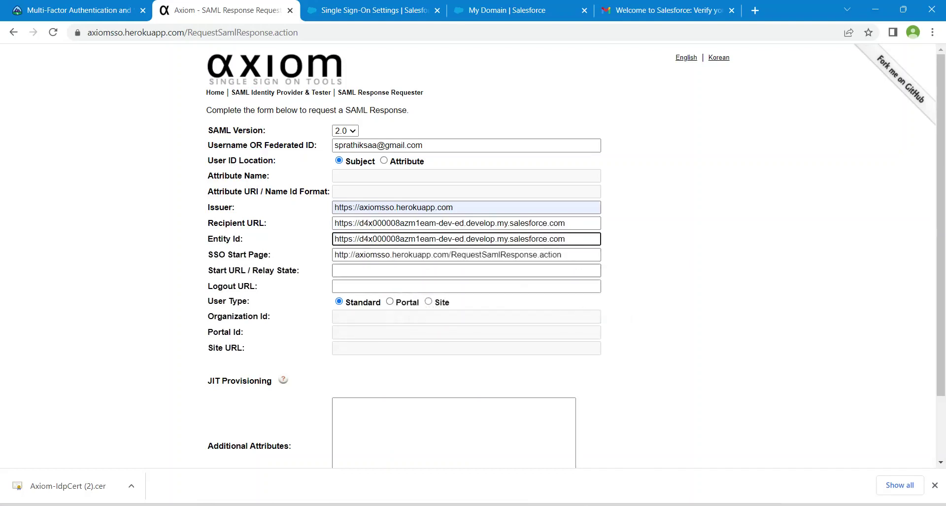
scroll(473, 256, down, 1)
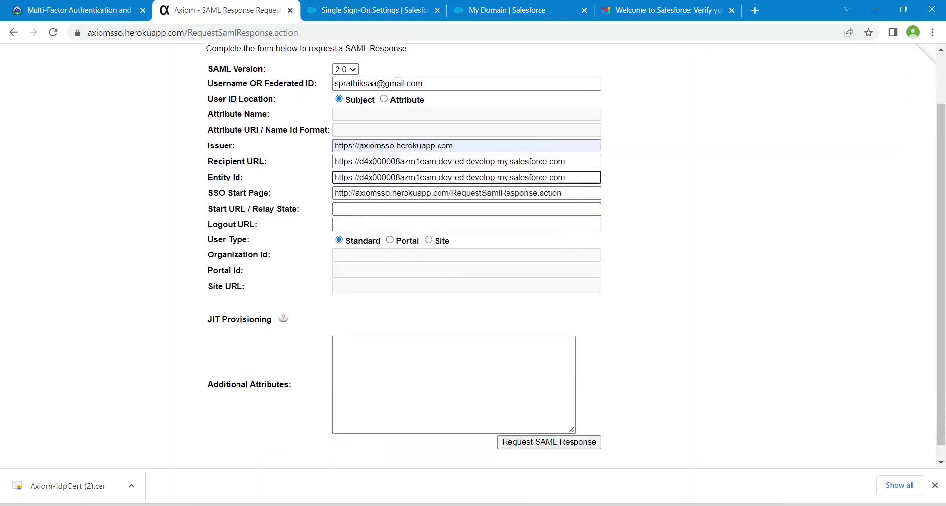
scroll(473, 256, down, 1)
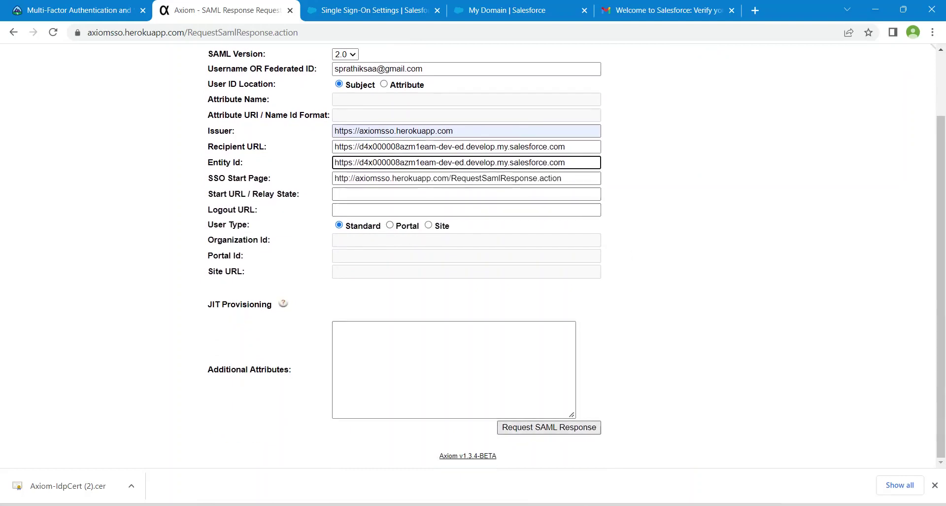
key(Return)
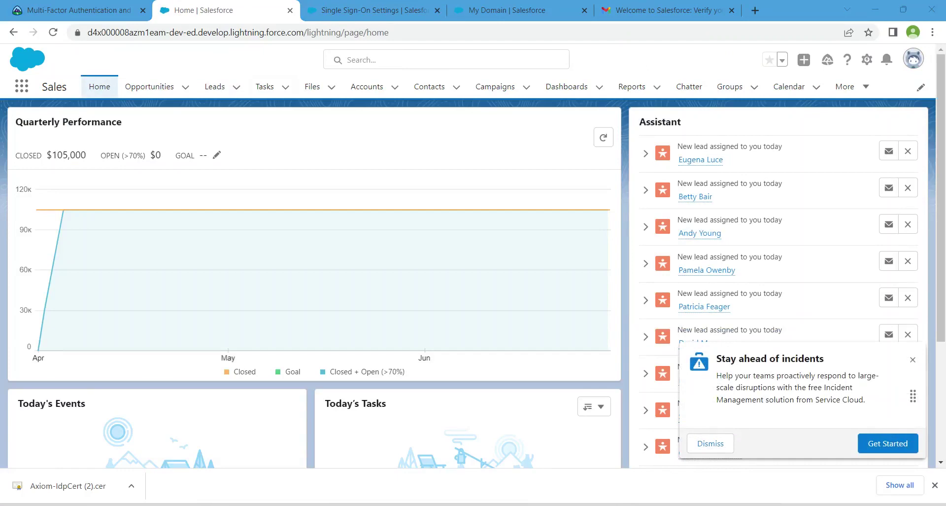
Close the three extra Salesforce tabs and launch the superbadge org from Trailhead
click(290, 9)
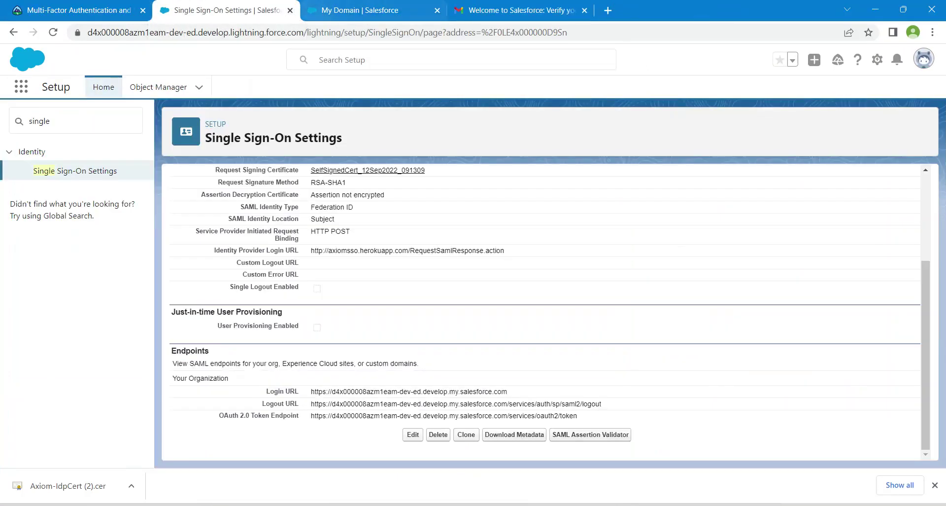
click(290, 10)
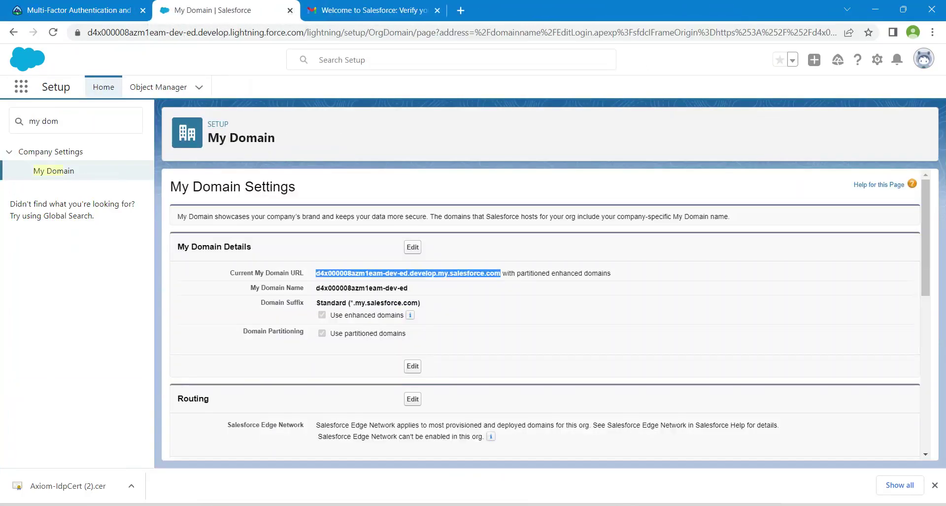
click(289, 10)
click(79, 9)
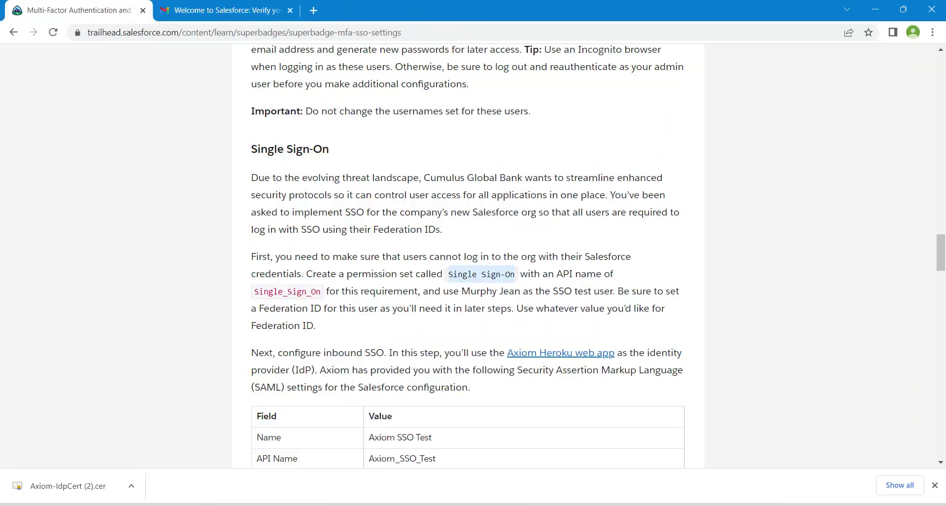
scroll(468, 256, down, 20)
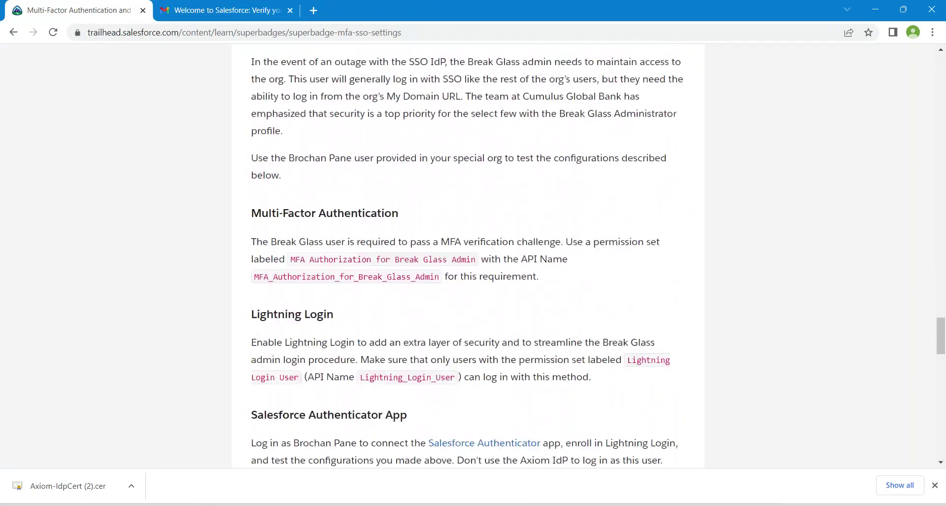
scroll(650, 246, down, 10)
click(650, 203)
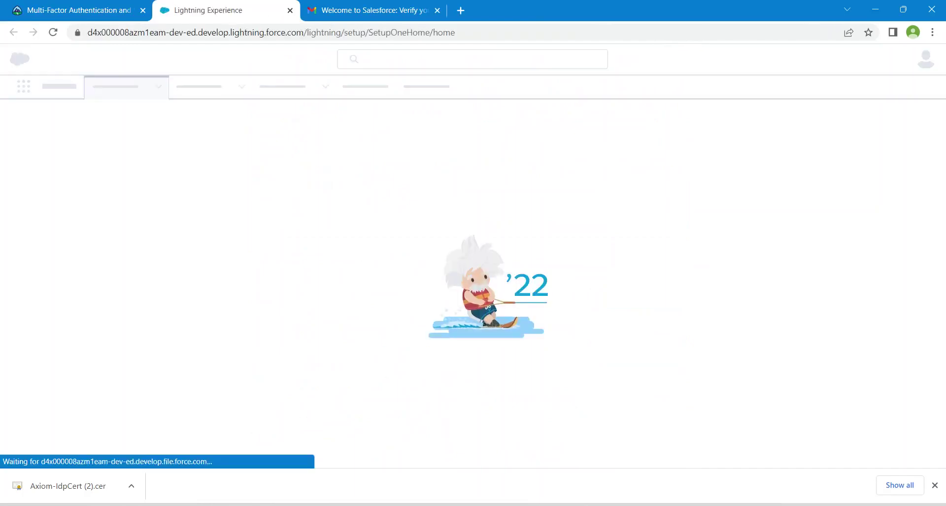
Copy the 'MFA Authorization for Break Glass Admin' label and switch to Setup Home
key(ctrl+1)
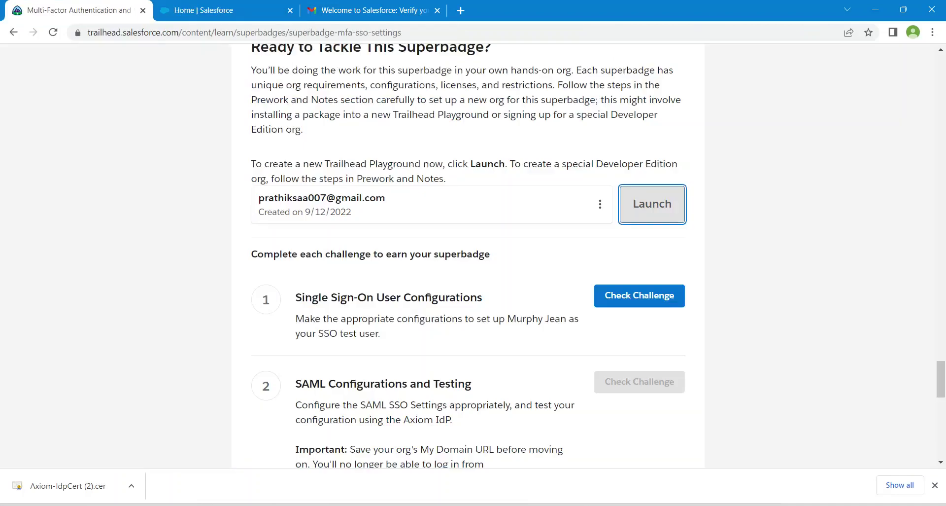
scroll(468, 256, up, 8)
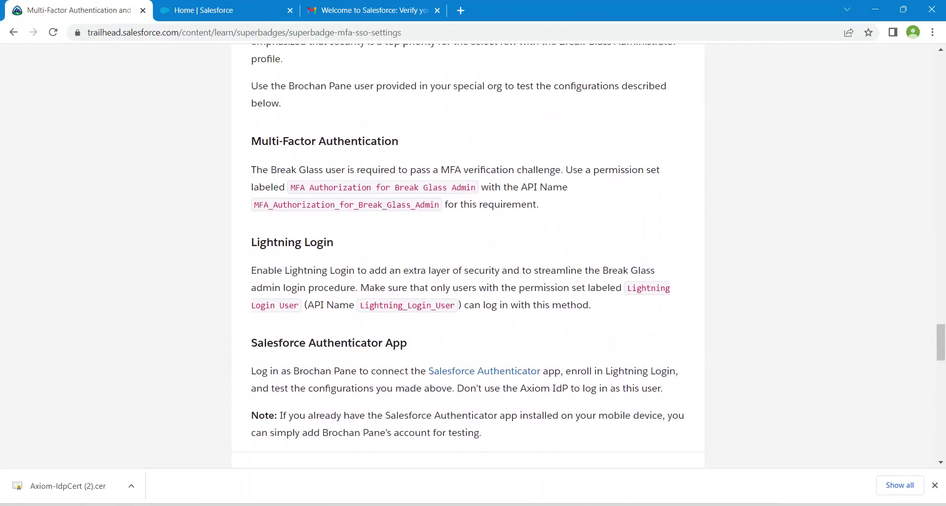
drag(291, 187, 476, 187)
key(ctrl+c)
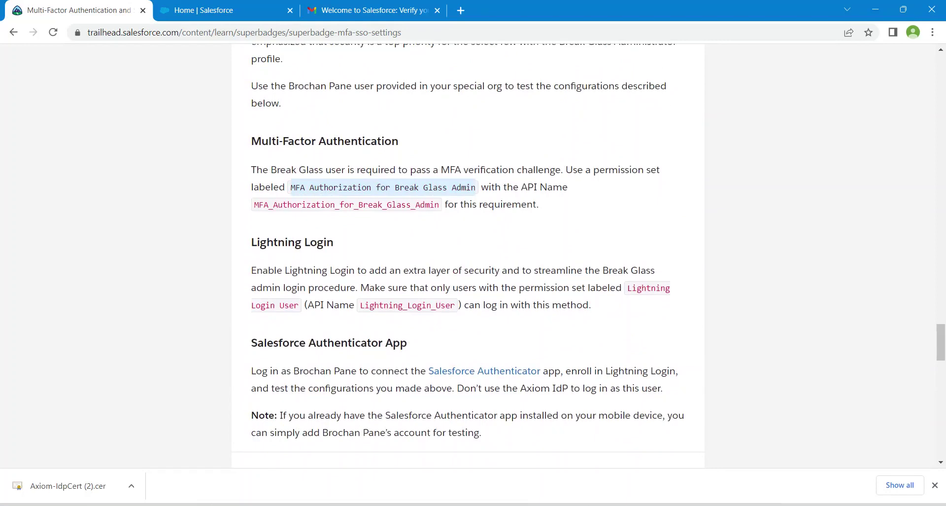
key(ctrl+2)
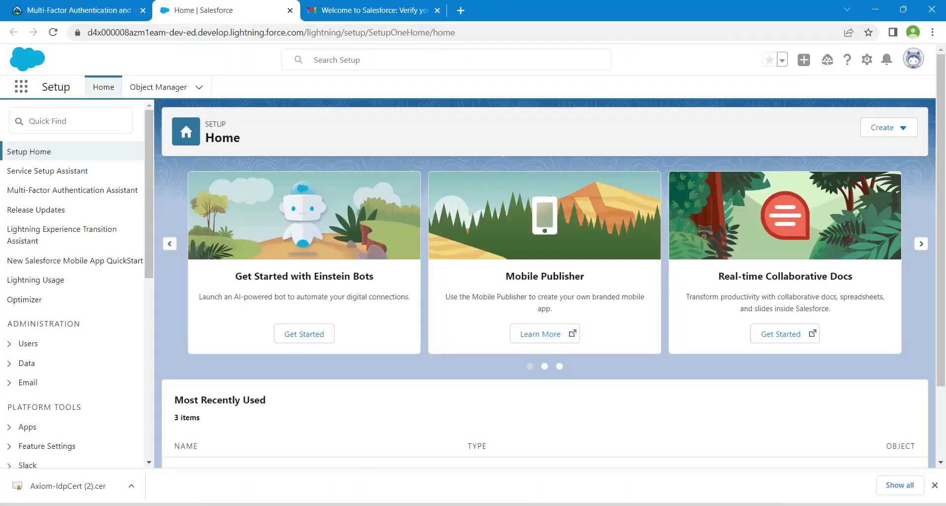
Create and save the permission set 'MFA Authorization for Break Glass Admin' with auto-filled API name
click(71, 120)
text(p)
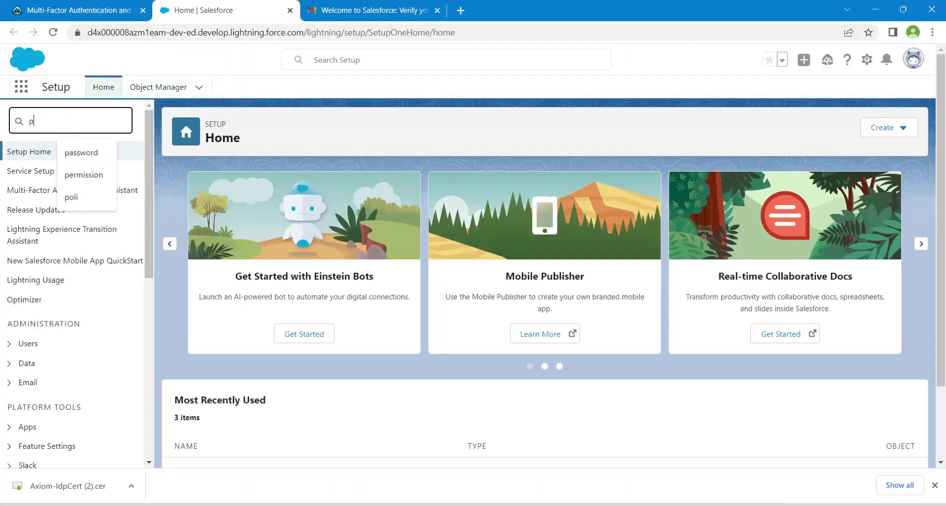
text(ermiss)
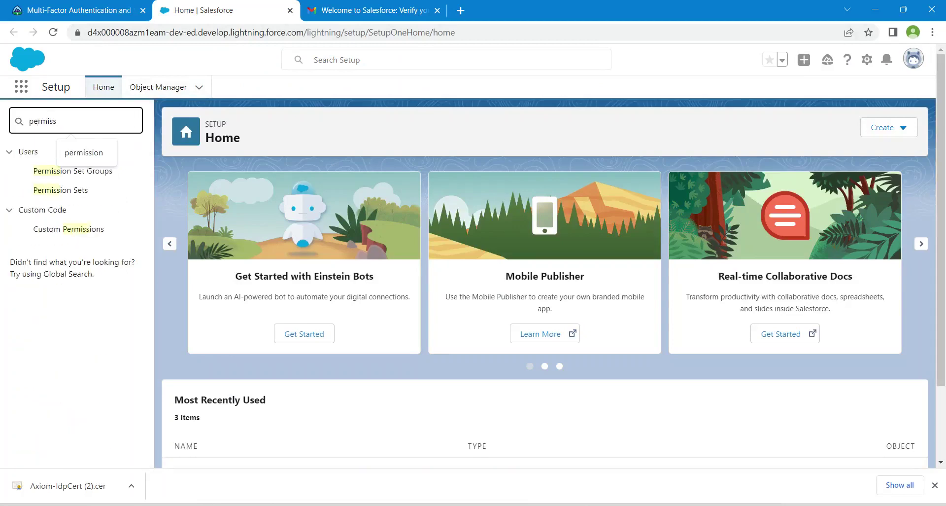
click(61, 189)
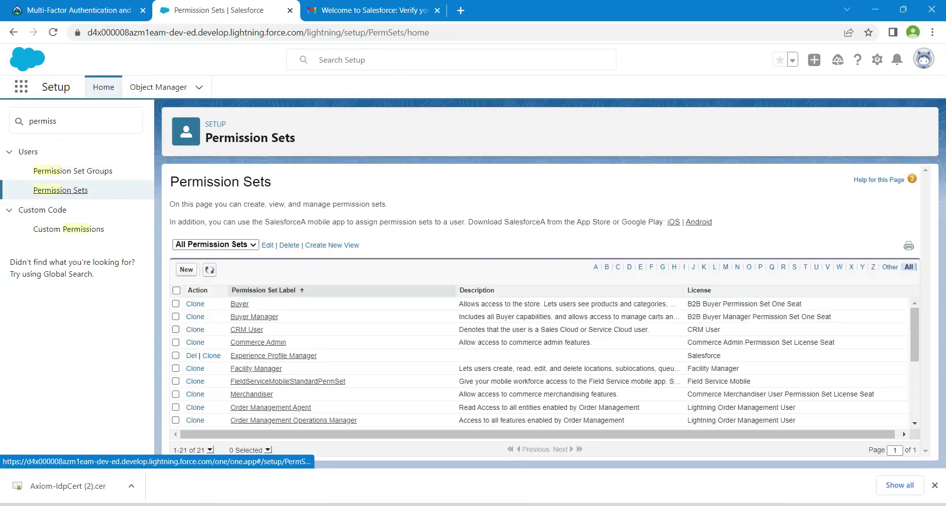
click(186, 269)
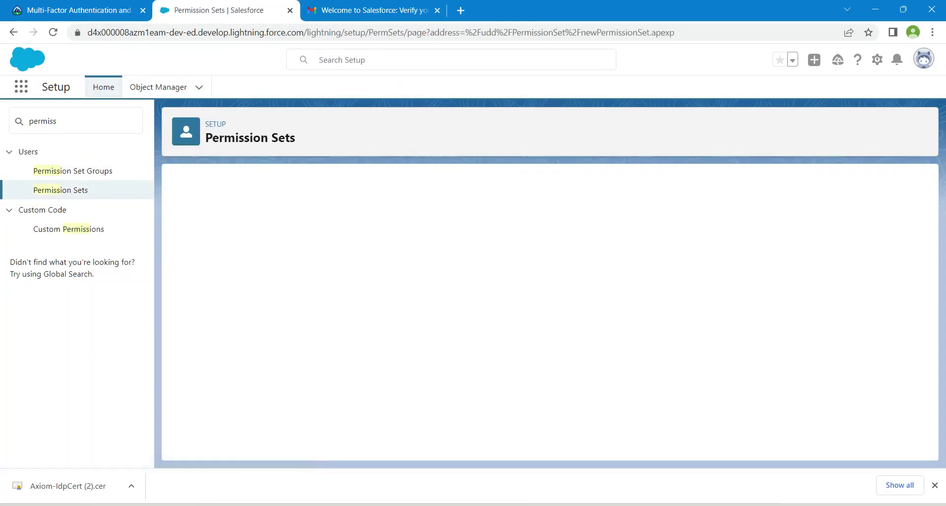
key(Down)
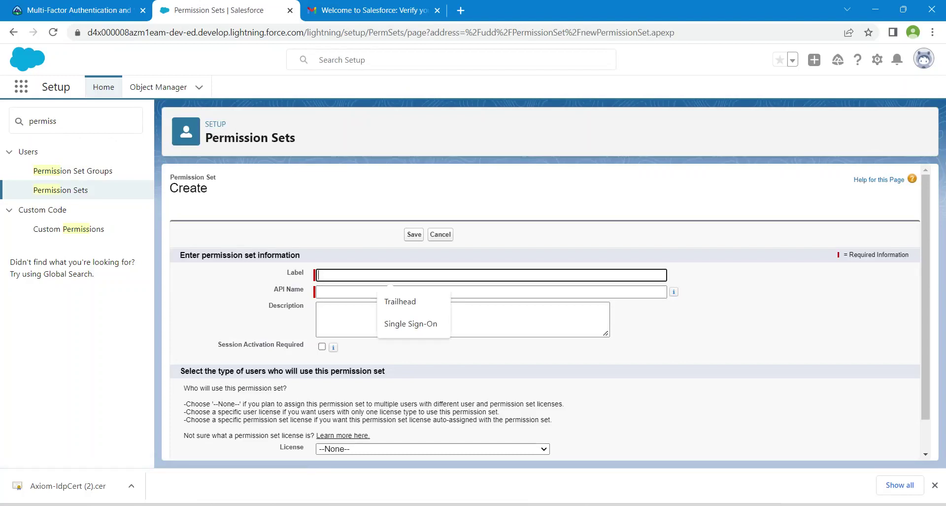
key(ctrl+v)
key(Tab)
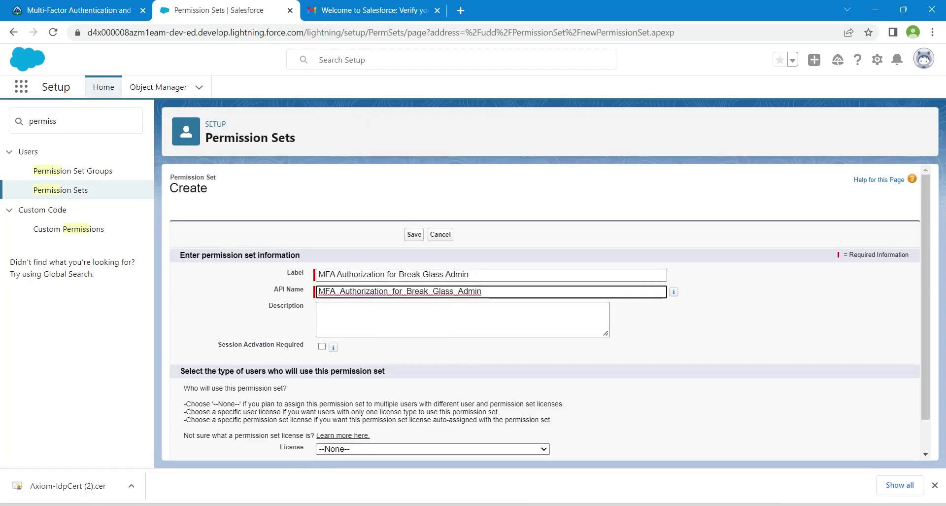
key(Return)
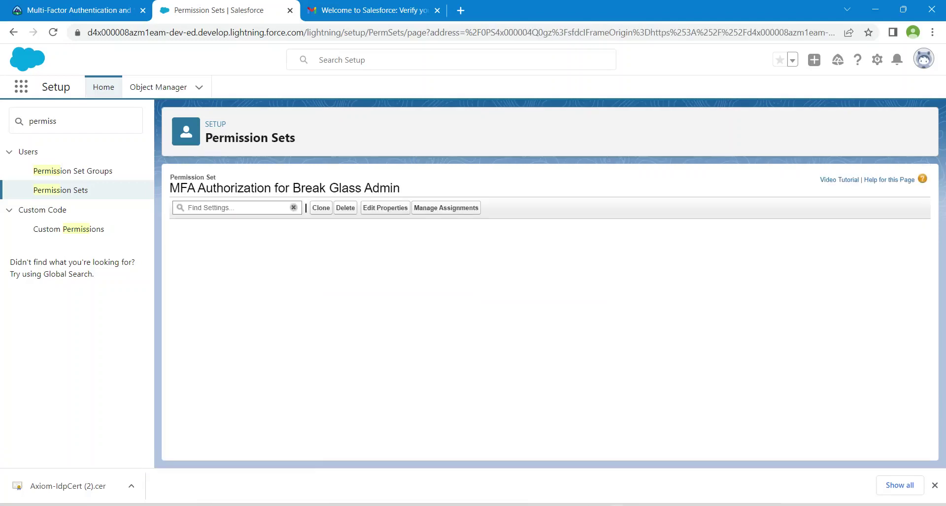
Edit the set's System Permissions and tick Multi-Factor Authentication for User Interface Logins
scroll(544, 311, down, 6)
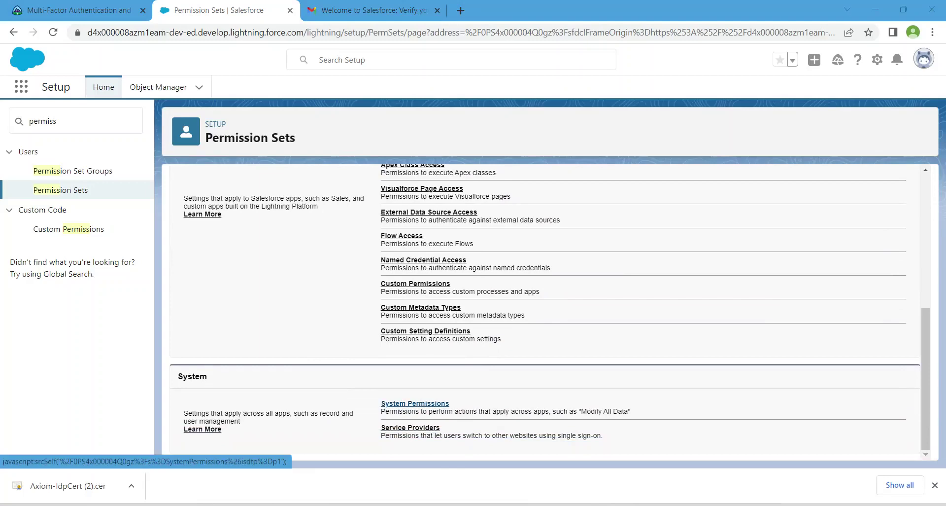
click(415, 403)
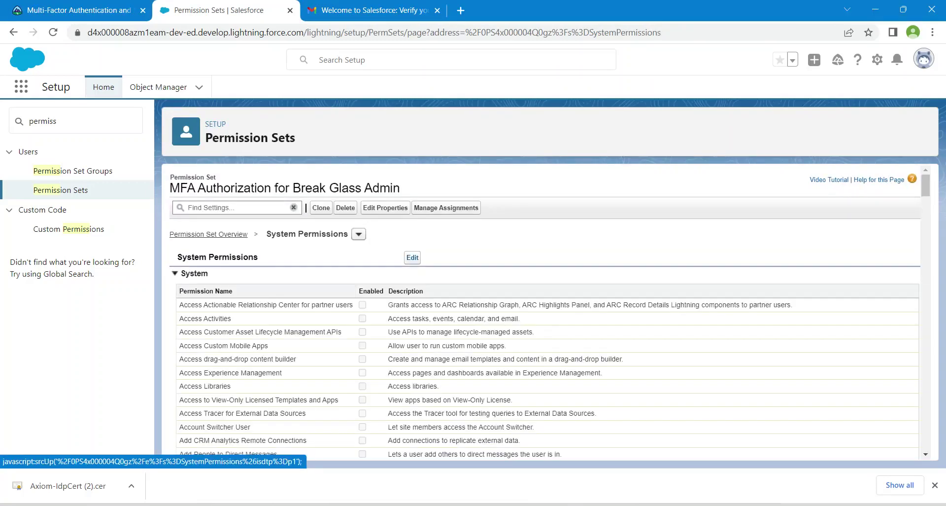
click(413, 257)
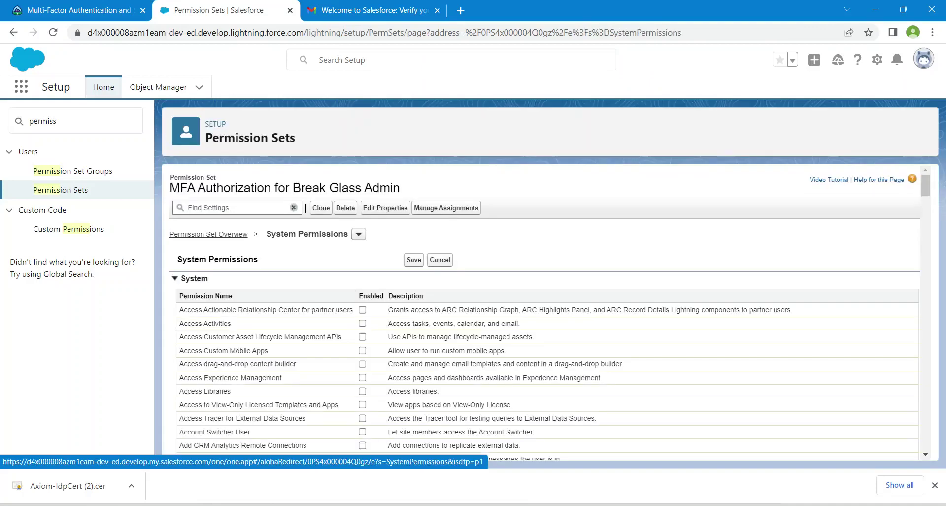
scroll(547, 311, down, 15)
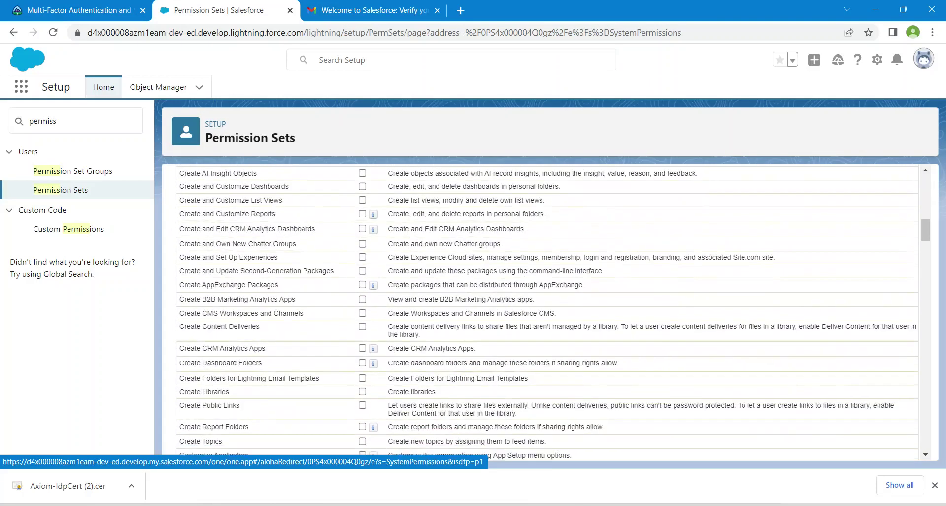
scroll(547, 311, down, 15)
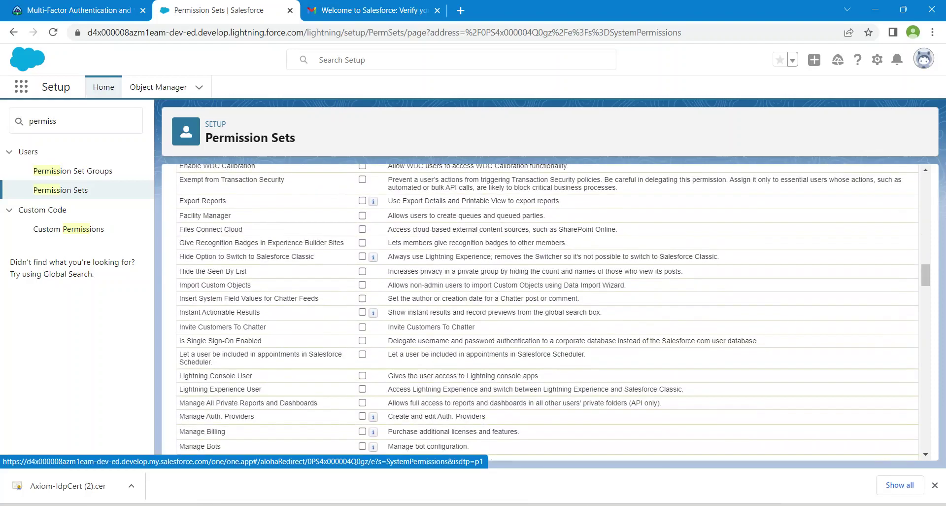
scroll(547, 311, down, 10)
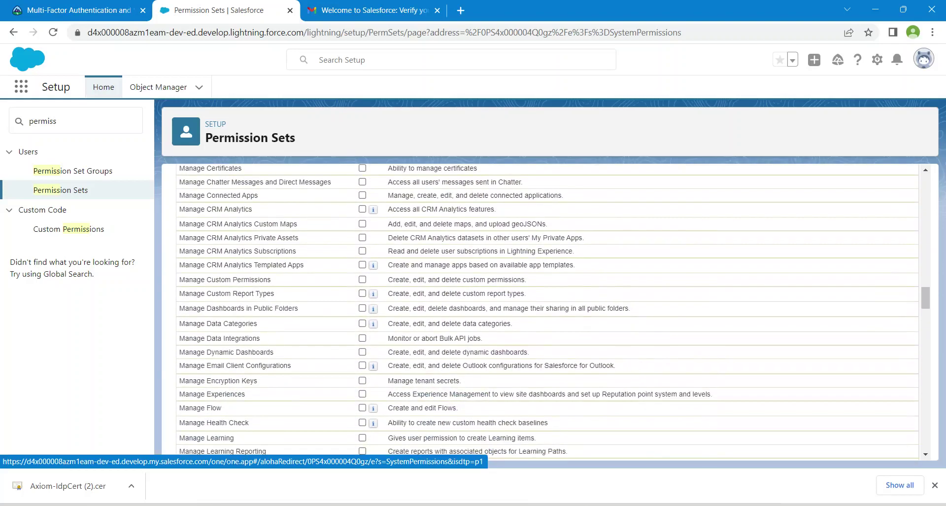
scroll(547, 310, down, 12)
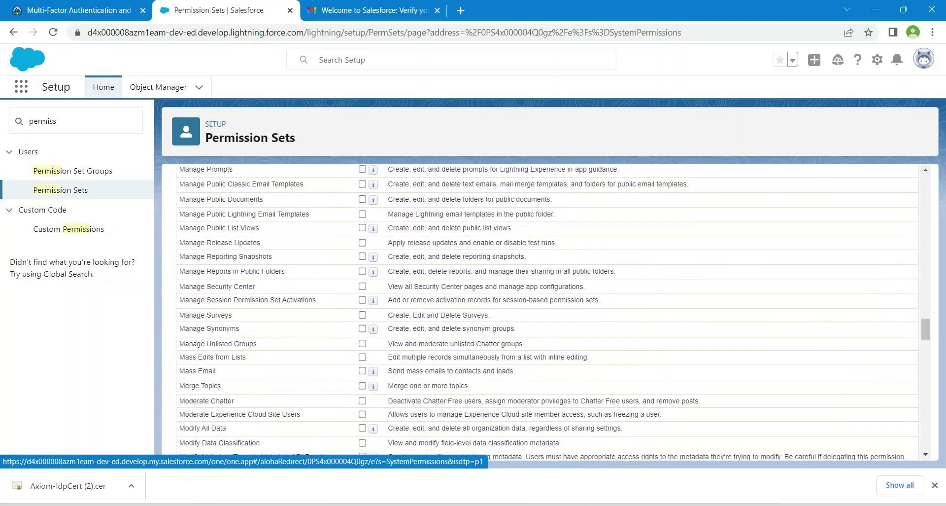
scroll(509, 319, down, 6)
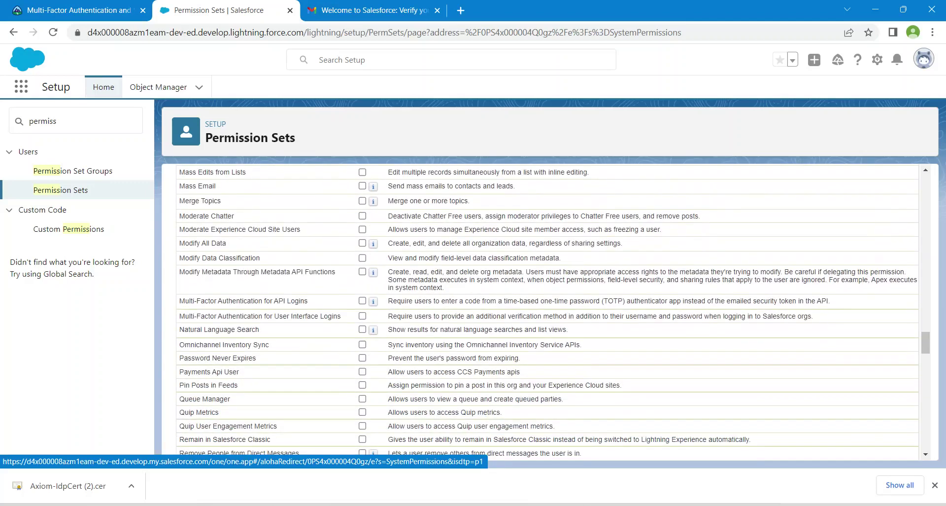
click(362, 315)
Save and confirm the permission change, then go to Manage Assignments
scroll(546, 311, up, 20)
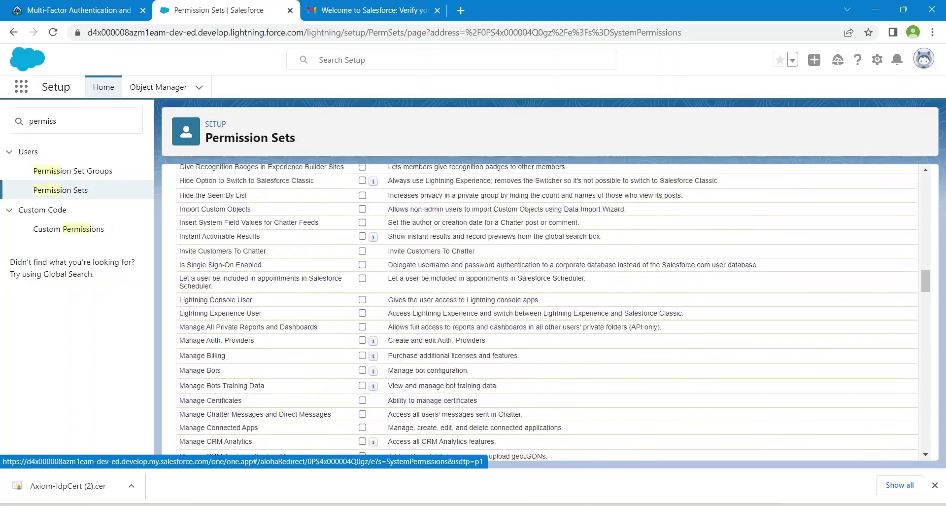
scroll(547, 310, up, 20)
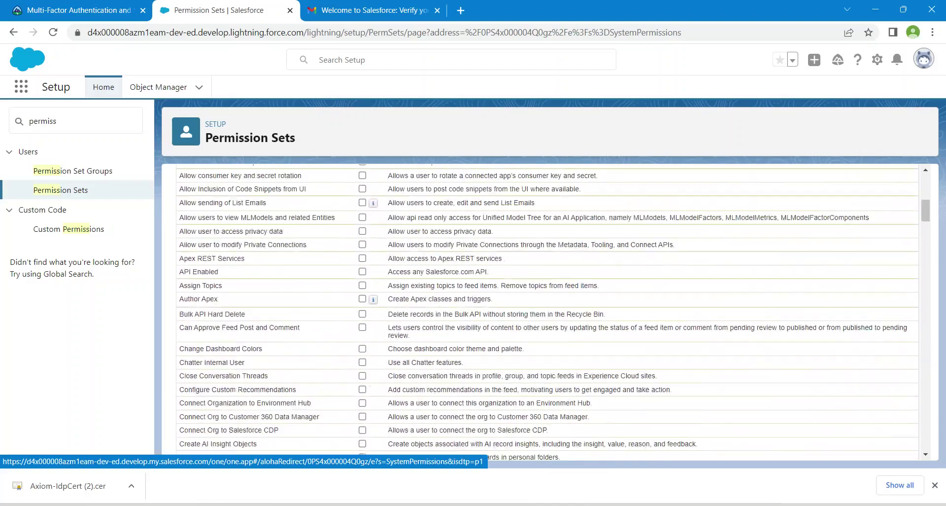
scroll(547, 310, up, 5)
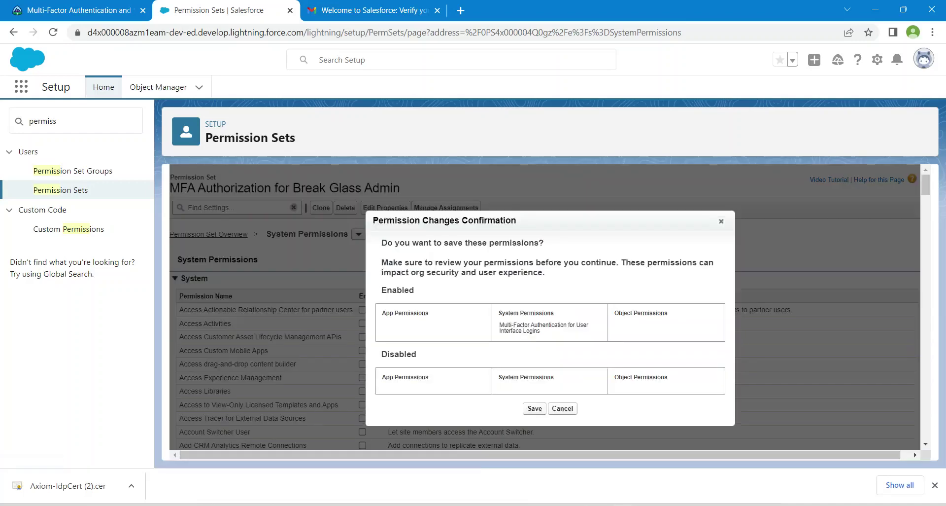
click(535, 408)
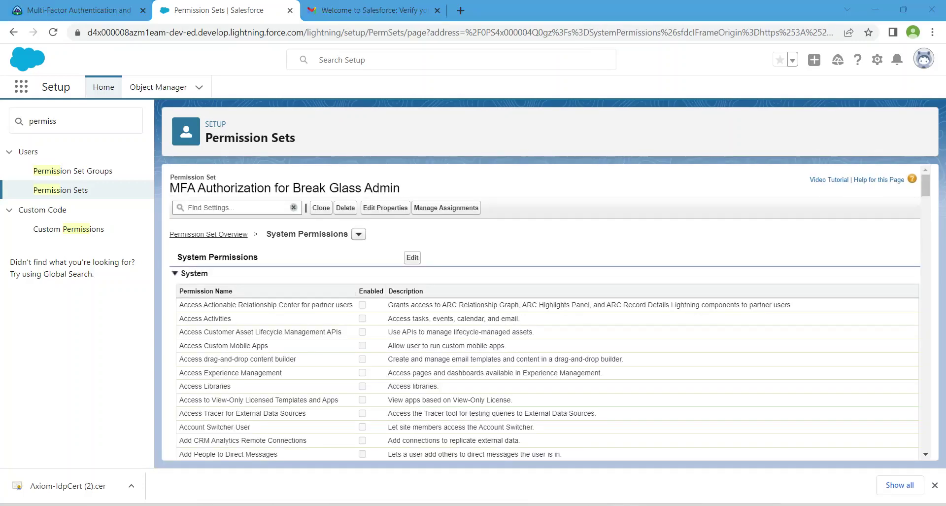
click(446, 208)
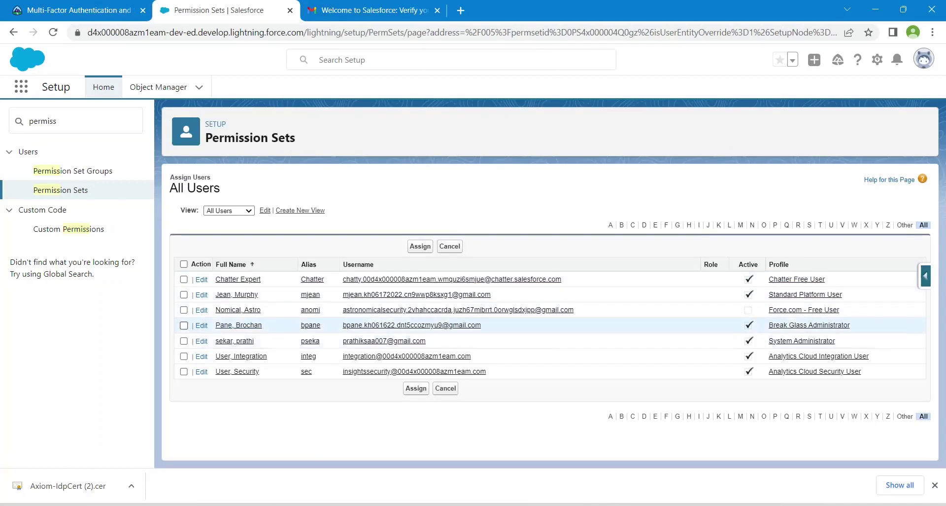
Assign the permission set to the Break Glass Administrator user and return to the Trailhead tab
click(184, 325)
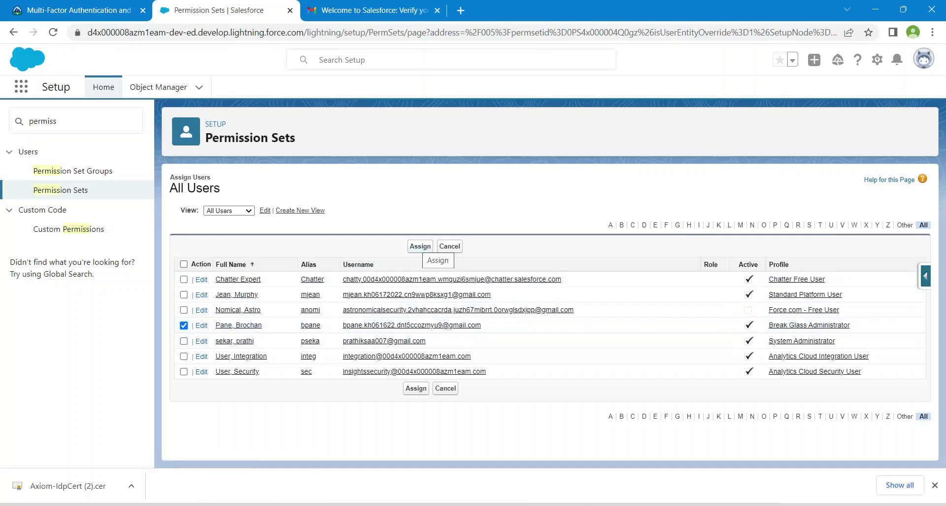
click(421, 245)
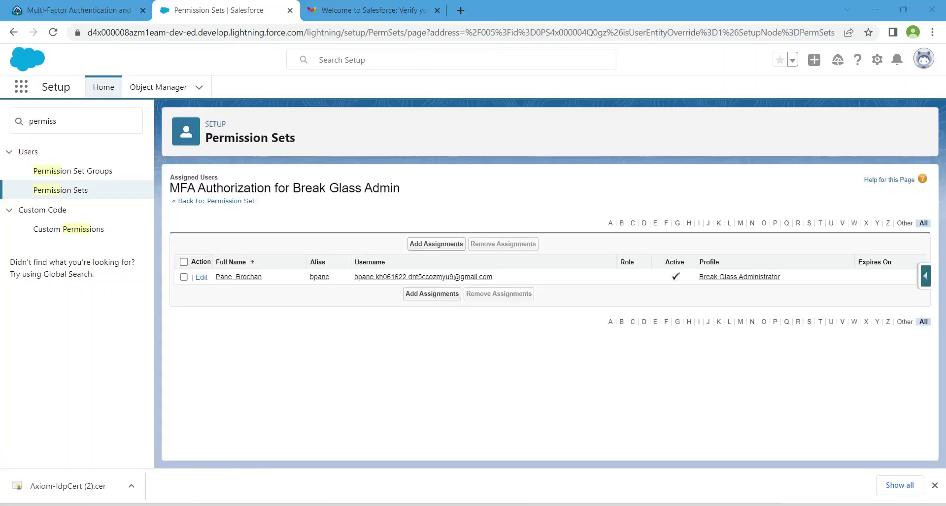
key(ctrl+1)
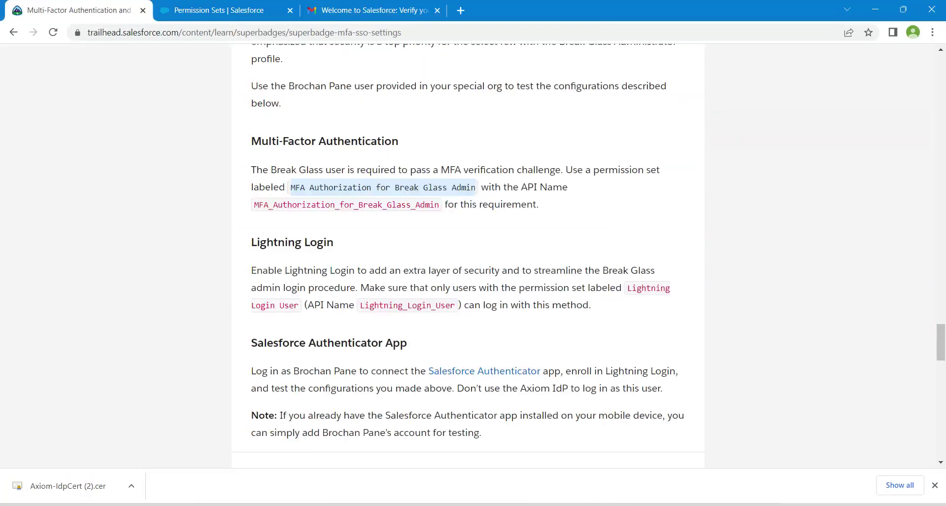
Check the Single Sign-On User Configurations challenge, accepting the terms, then the SAML Configurations and Testing challenge
scroll(468, 256, down, 10)
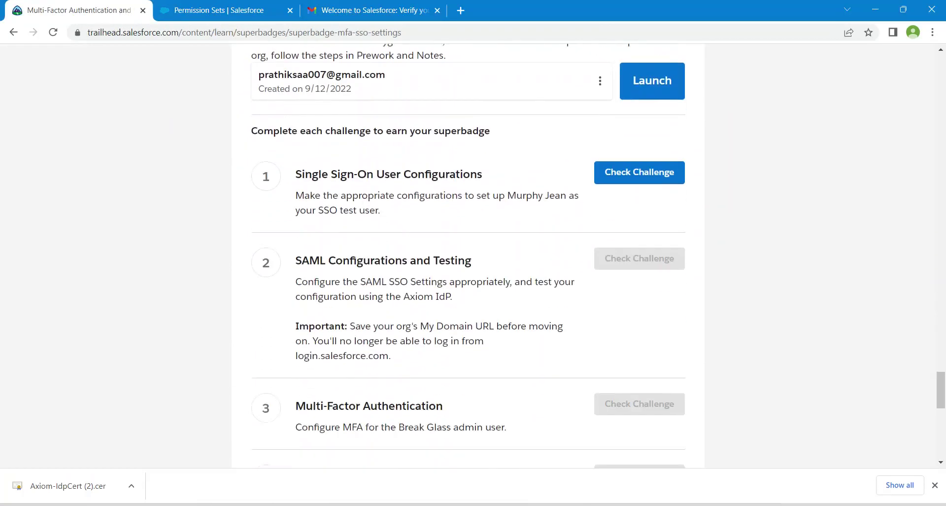
click(639, 172)
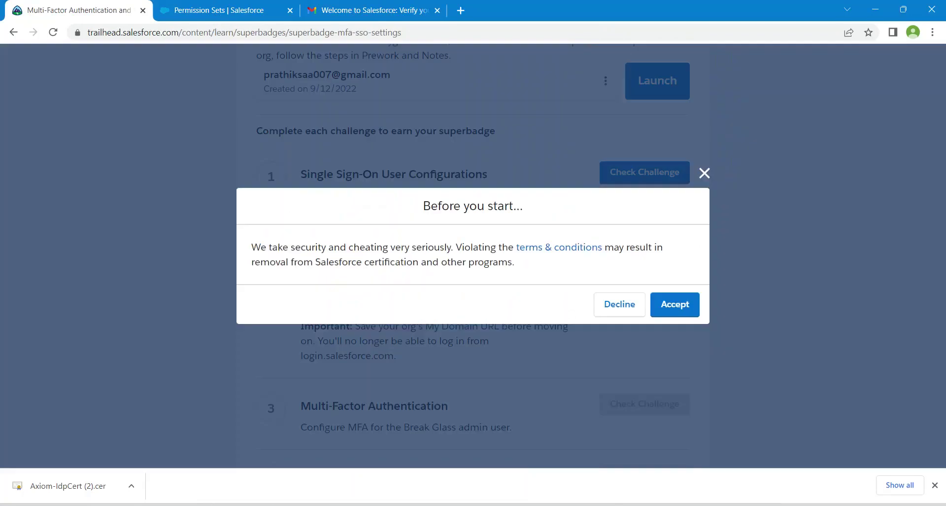
click(674, 304)
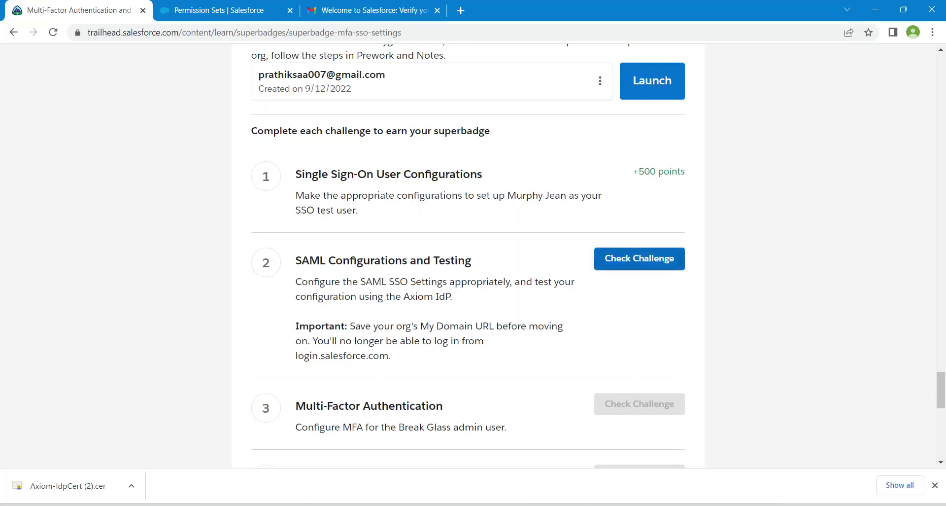
click(639, 258)
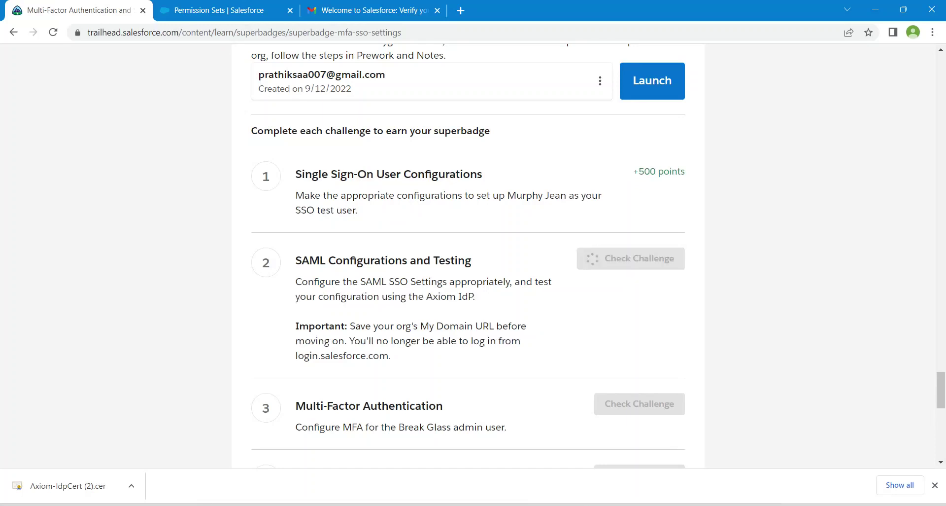